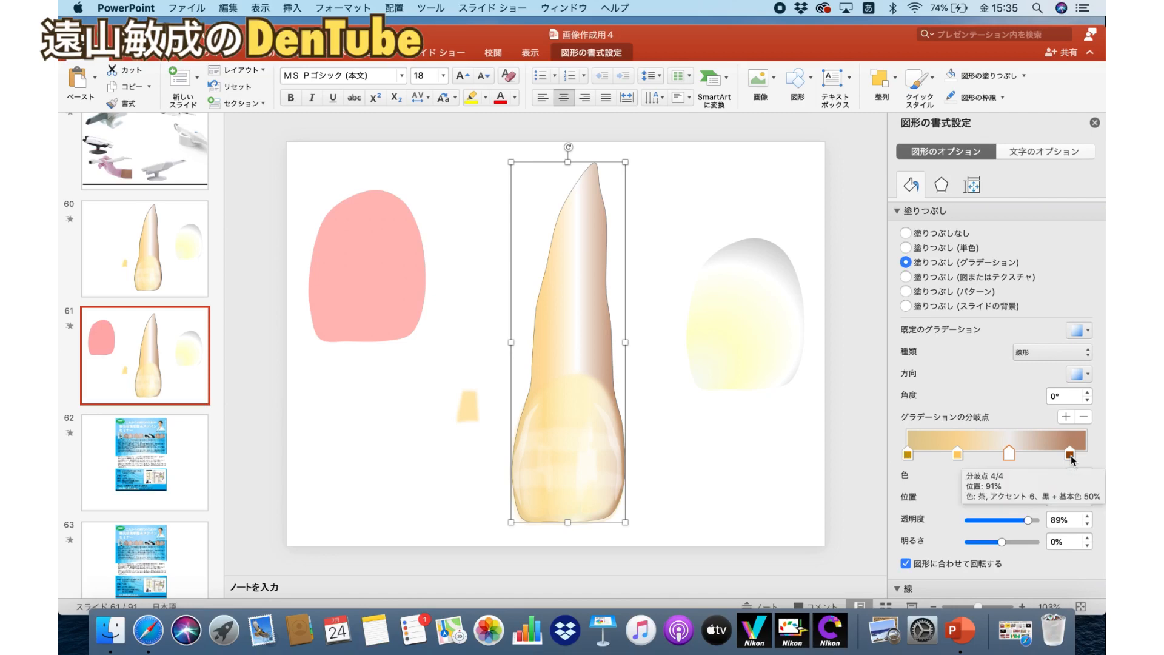
- Set the tooth's brown gradient stop to 80% position, 59% transparency and 23% brightness, and add a gold stop at the gradient's right end
click(1072, 456)
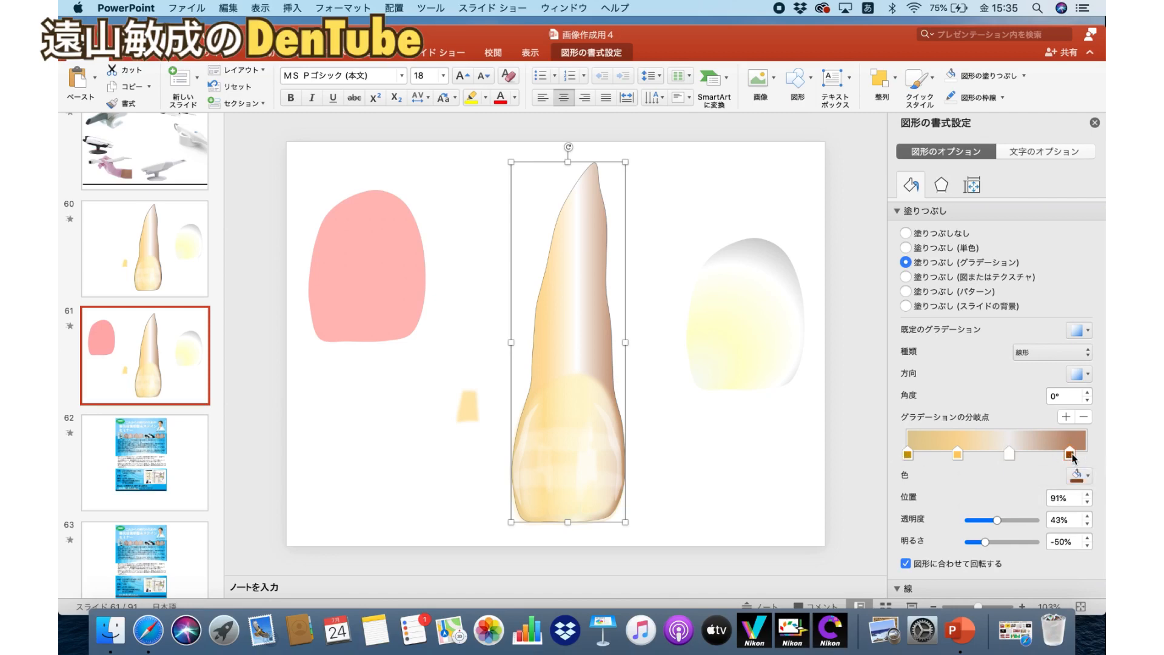
drag(1002, 521, 1009, 522)
click(908, 454)
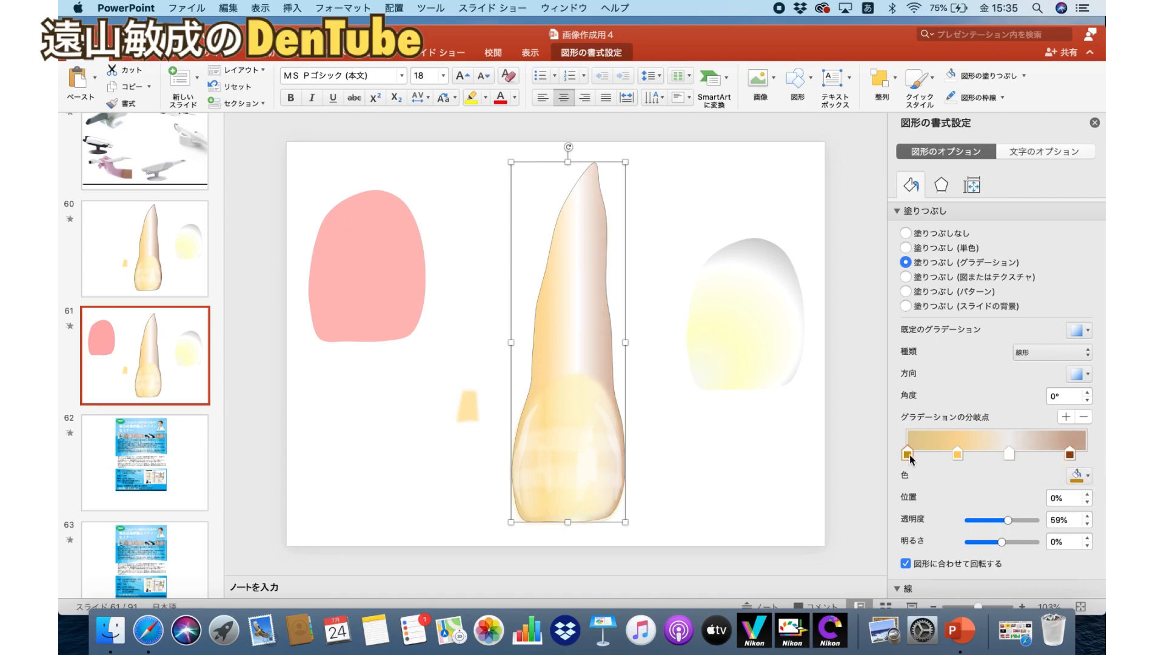
click(1068, 416)
drag(934, 453, 1052, 463)
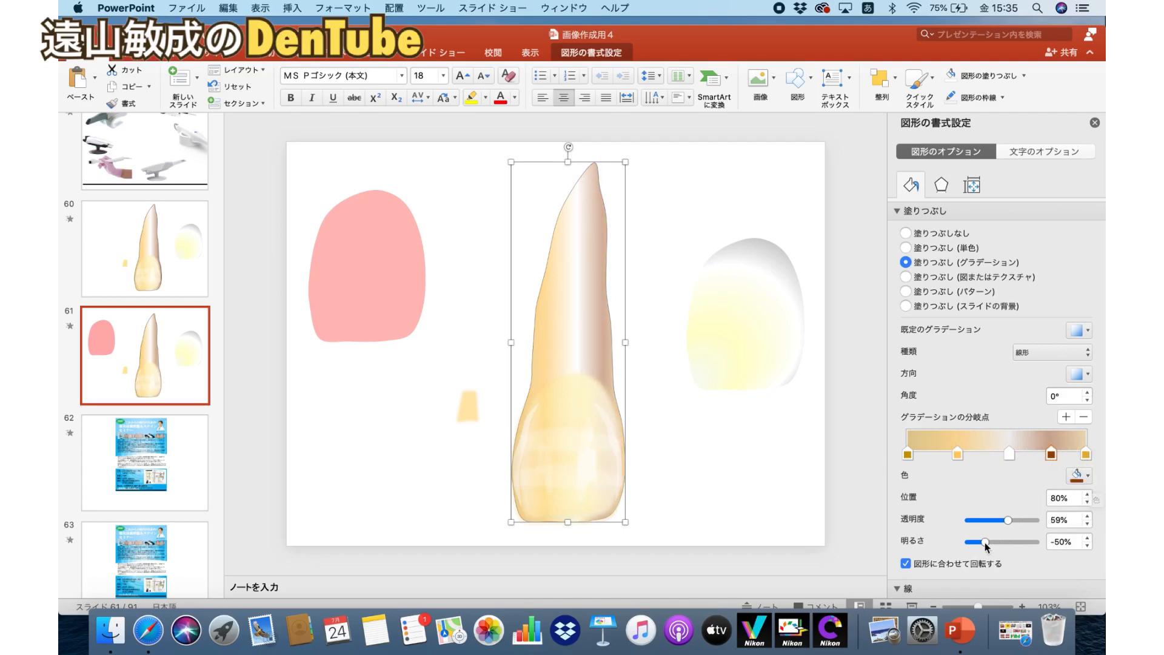
drag(986, 542, 1009, 542)
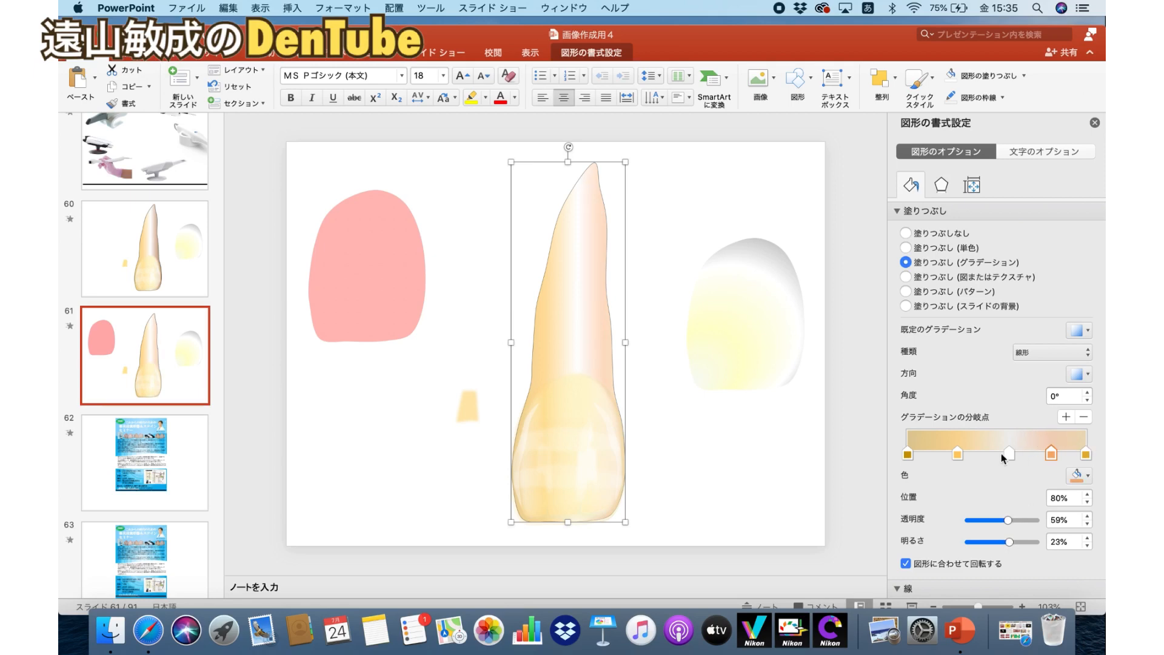
- Darken the tooth gradient's outer stops, setting the first one's brightness to -47% and the last one's to -69%
click(909, 454)
drag(1007, 542, 981, 542)
click(1086, 454)
click(1090, 542)
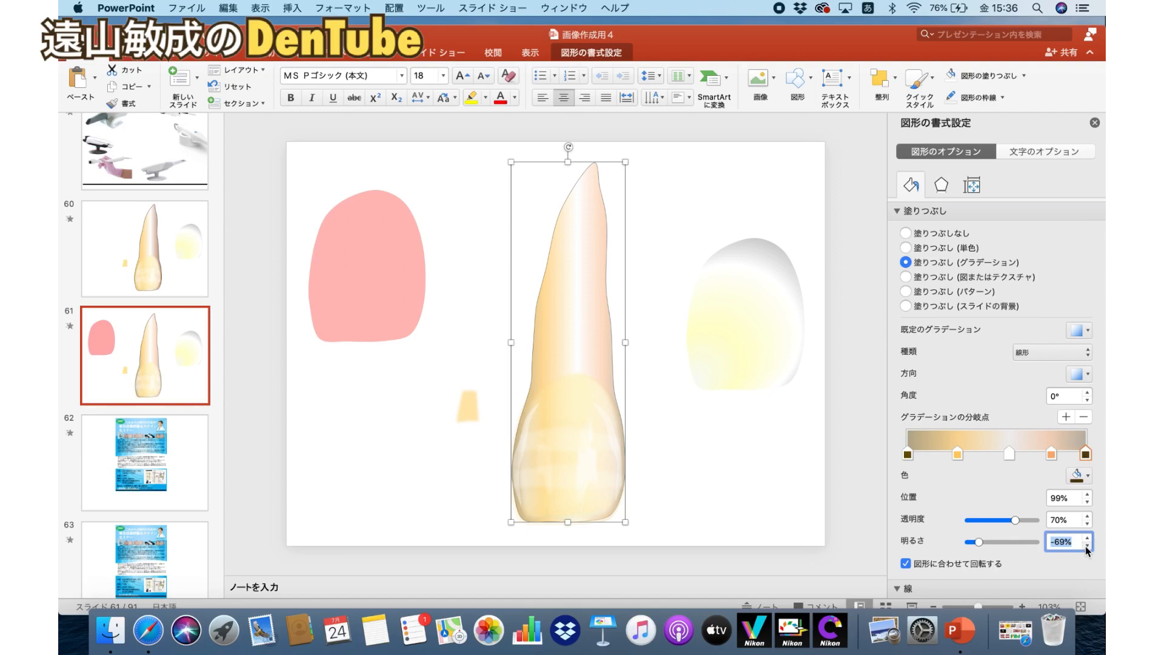
click(762, 455)
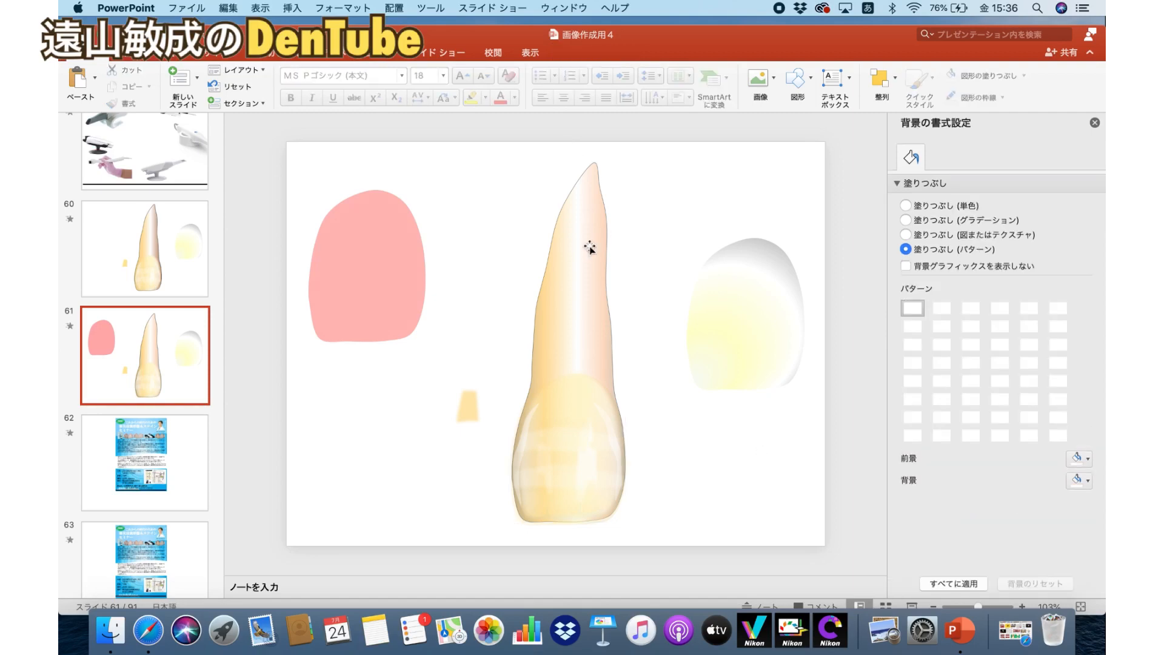
- Examine the crown's overlay shapes, narrowing the selection to the large crown shape to inspect its fill and line settings
click(587, 366)
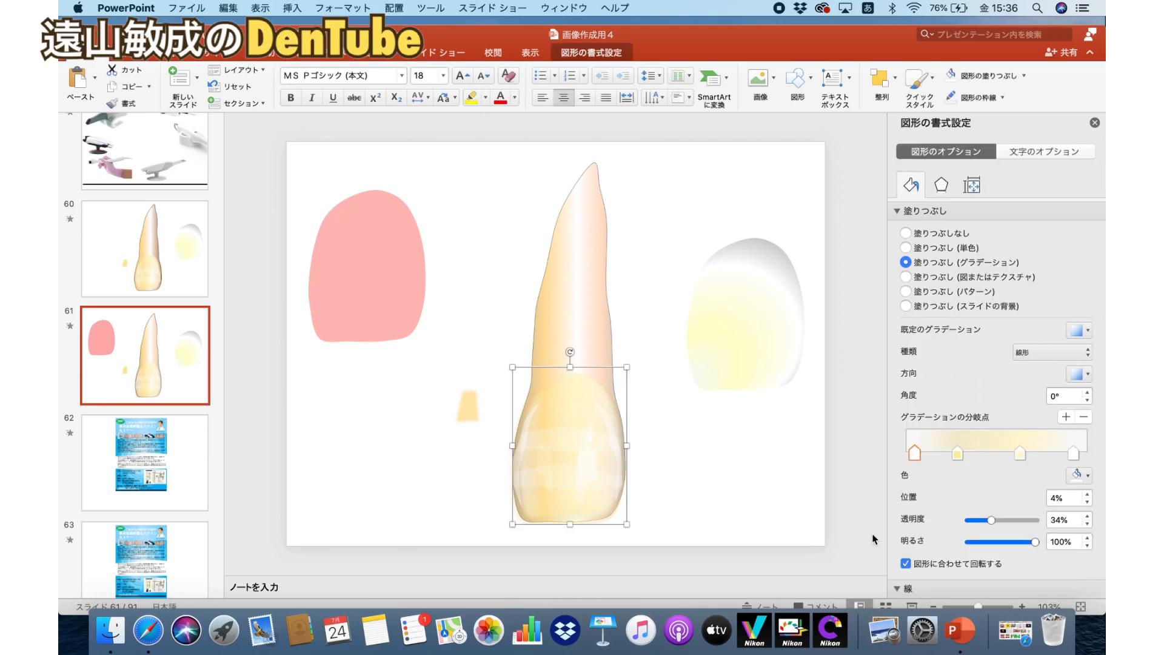
scroll(823, 460, up, 5)
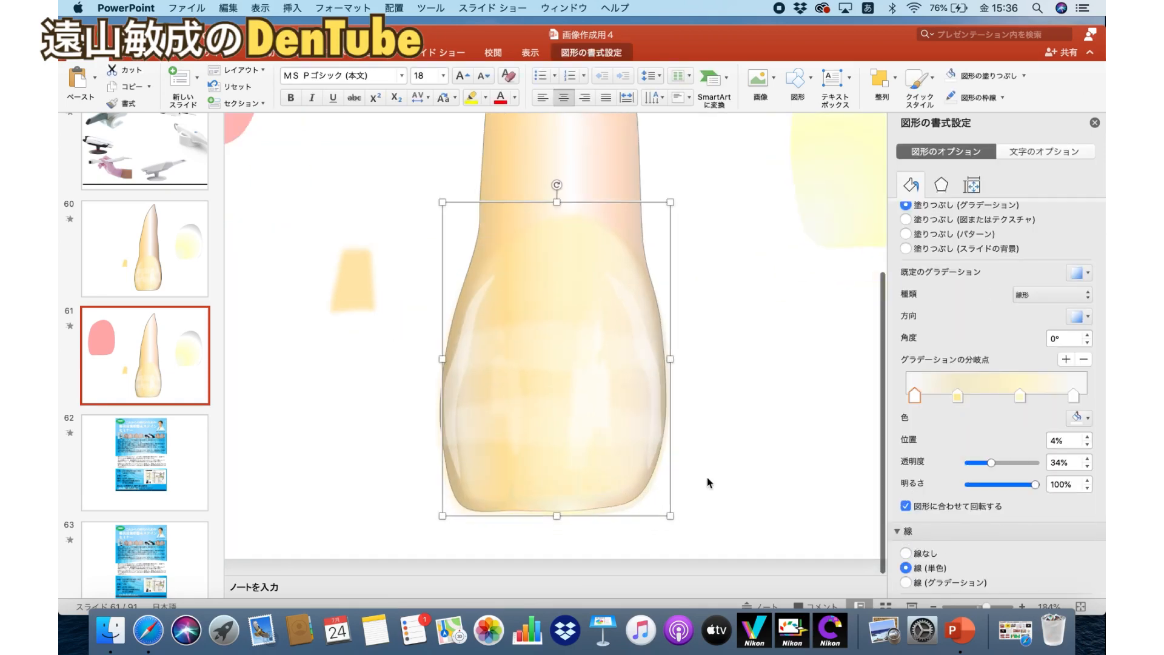
drag(786, 547, 375, 161)
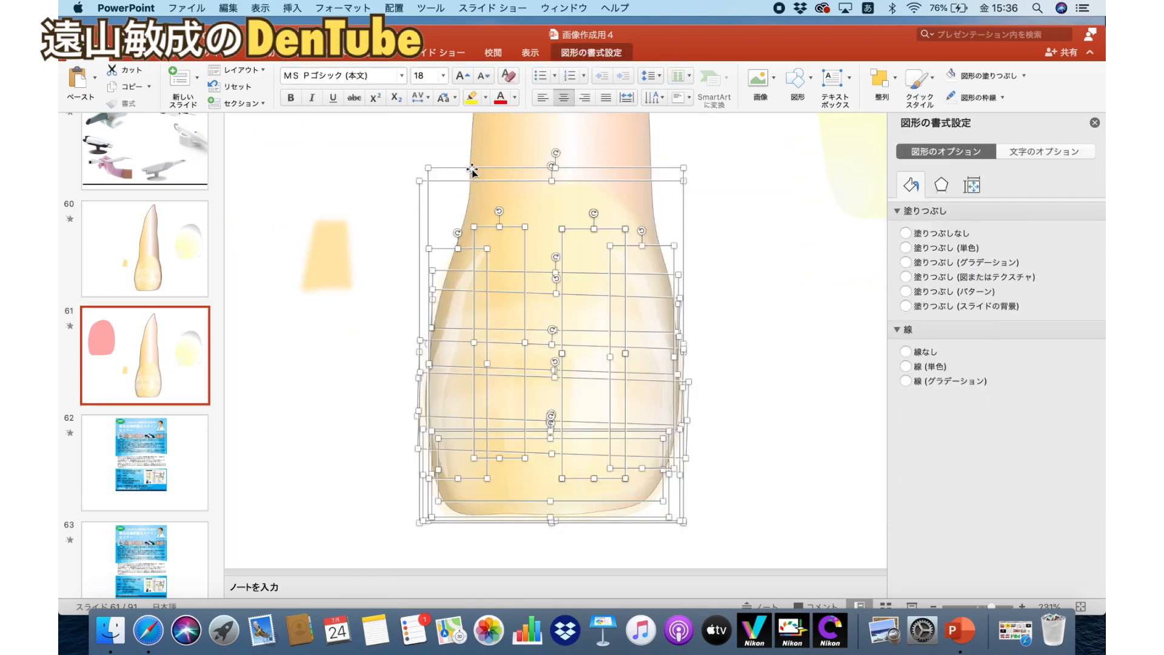
shift+click(458, 304)
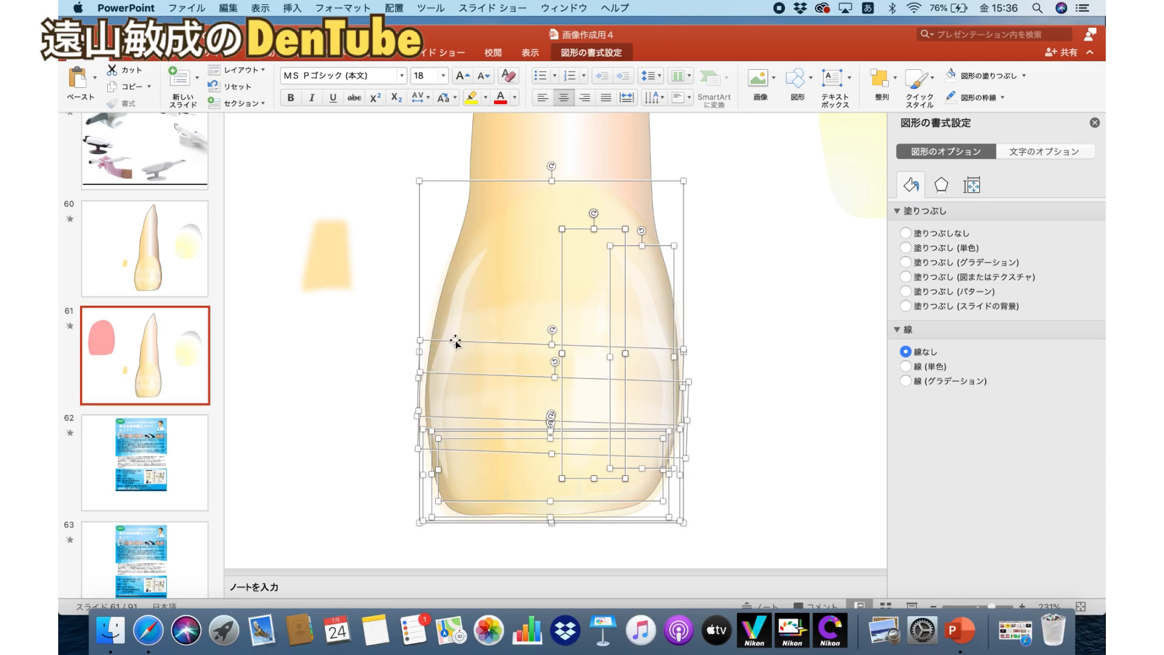
shift+click(456, 349)
shift+click(459, 398)
shift+click(457, 432)
shift+click(456, 430)
shift+click(457, 442)
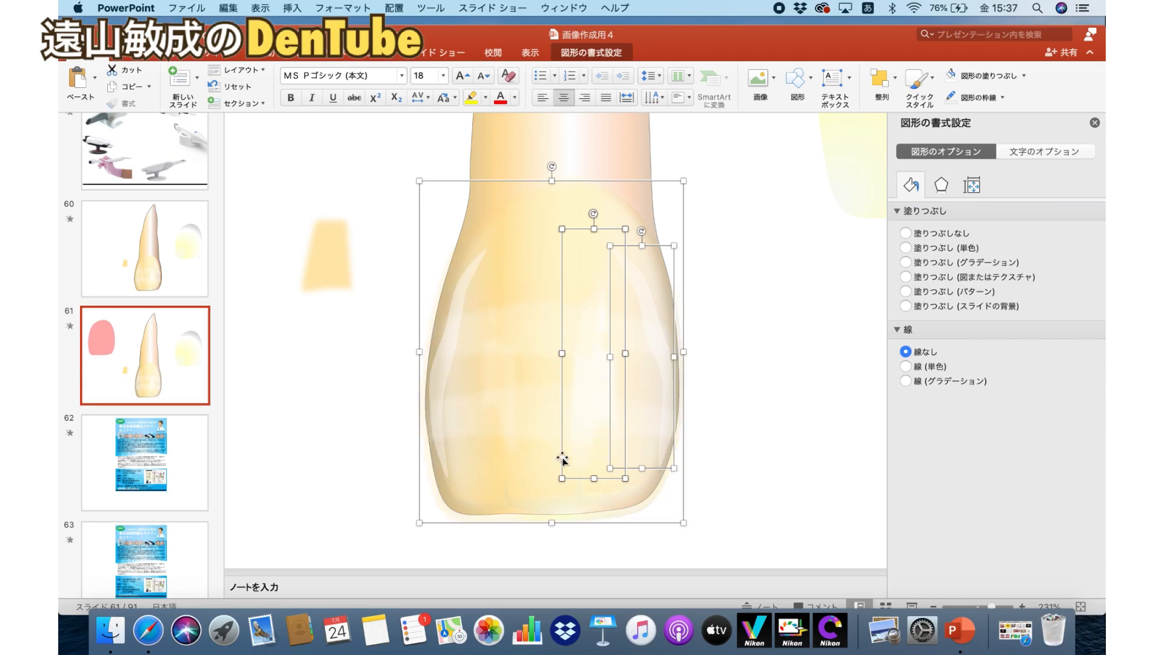
shift+click(611, 459)
shift+click(627, 470)
scroll(727, 427, down, 3)
scroll(937, 524, down, 2)
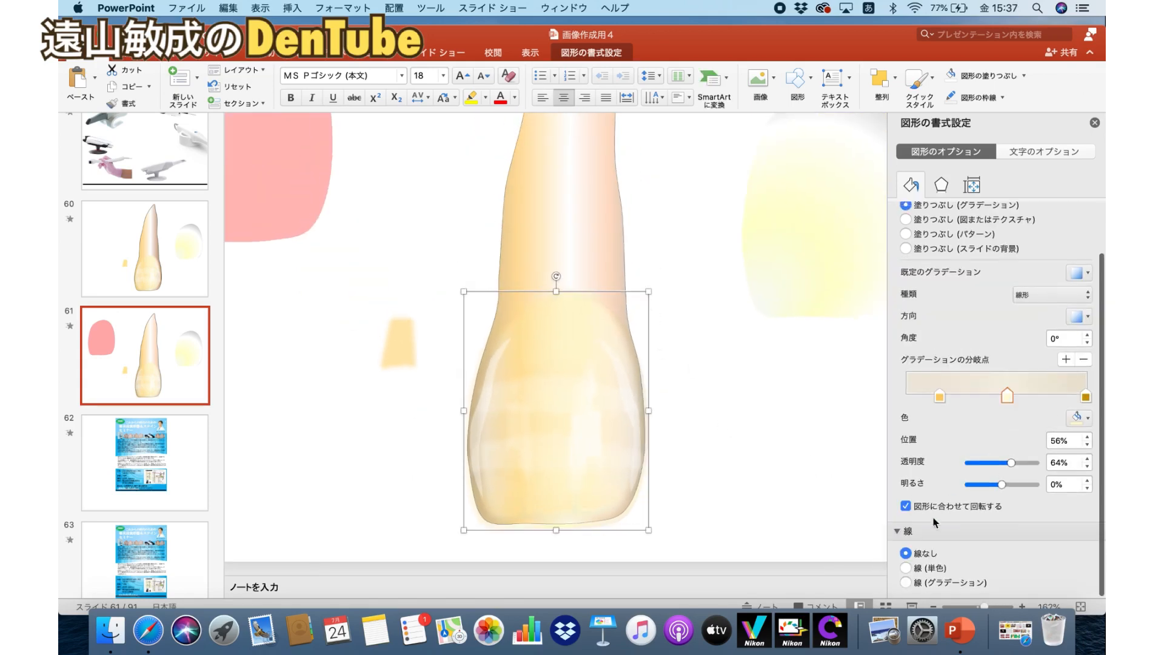
- Remove the outline from the full tooth shape by setting its line to none (線なし)
scroll(695, 453, up, 3)
click(636, 174)
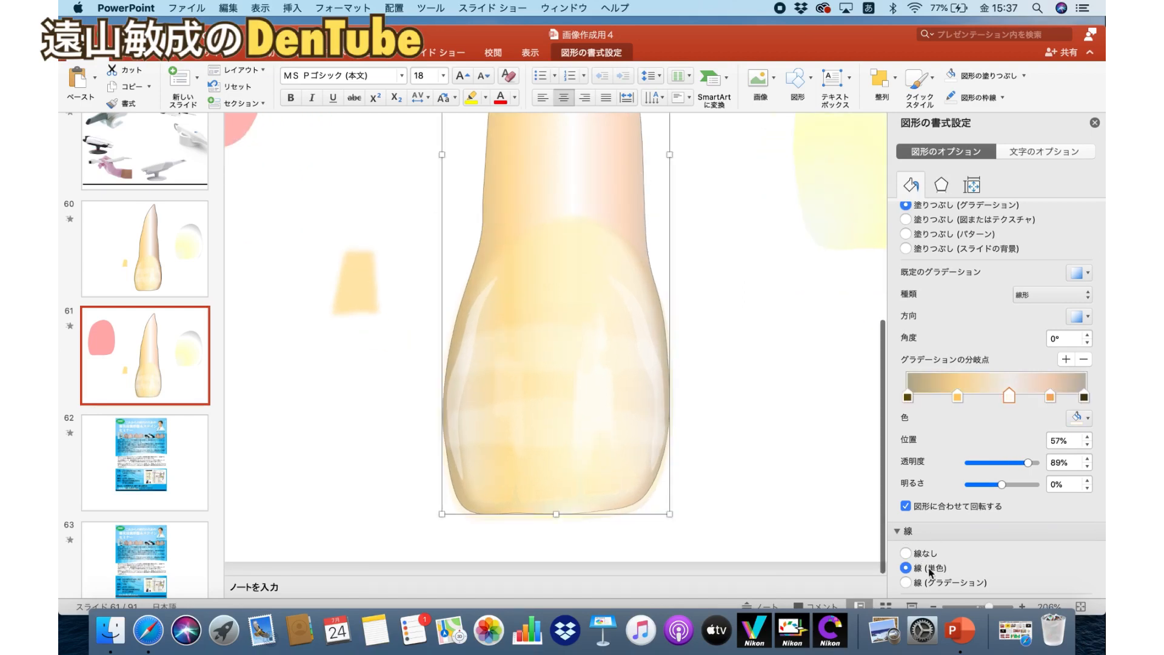
click(906, 553)
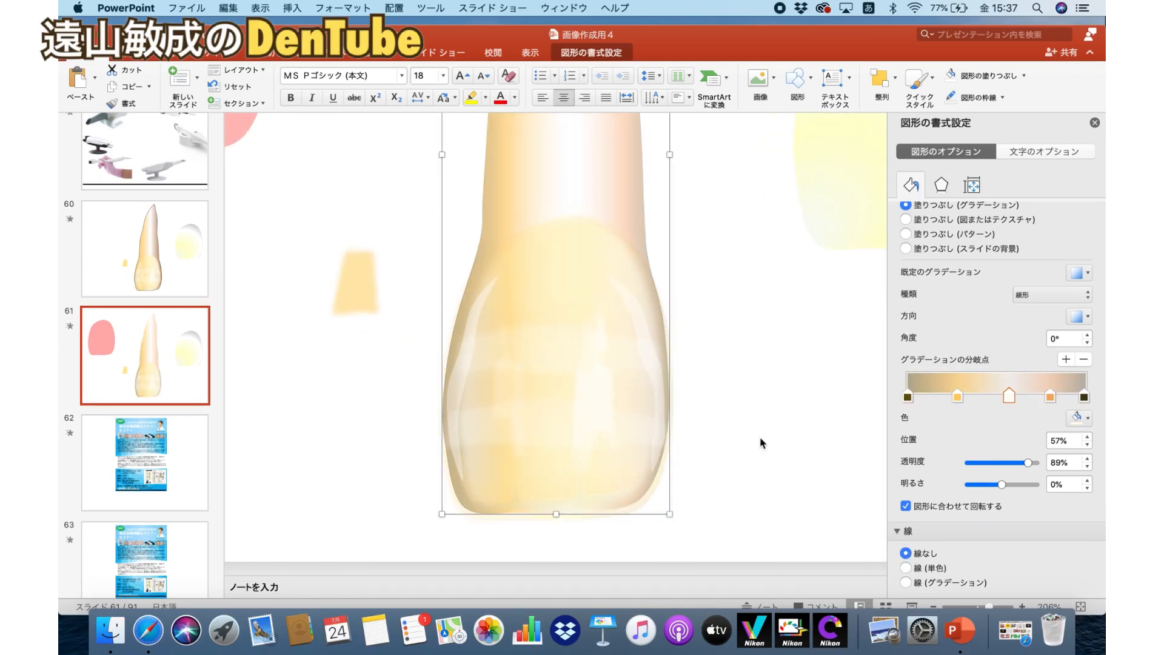
click(734, 493)
- Move the full tooth shape and enlarge it slightly so that its edges line up with the crown overlays
scroll(734, 493, down, 2)
mouse_move(610, 189)
mouse_down()
mouse_move(617, 173)
mouse_move(650, 190)
mouse_move(576, 187)
mouse_move(637, 189)
mouse_move(595, 192)
mouse_up()
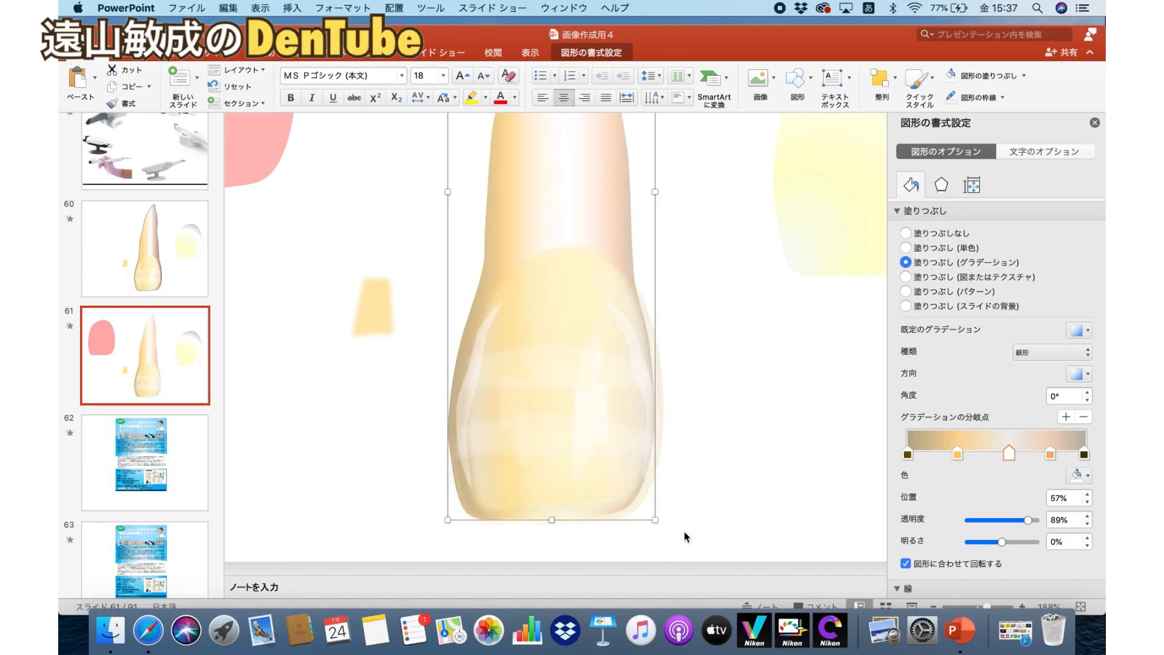
drag(656, 524, 659, 529)
drag(578, 210, 581, 182)
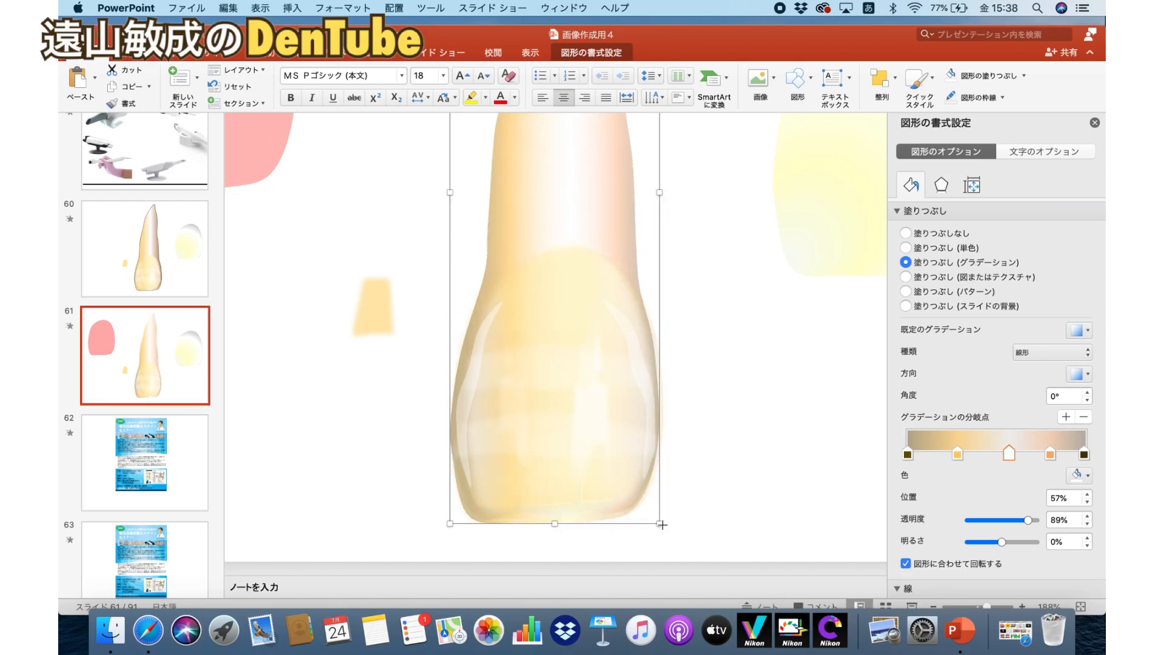
drag(662, 525, 664, 530)
mouse_move(591, 225)
mouse_down()
mouse_move(592, 208)
mouse_move(592, 226)
mouse_up()
scroll(714, 397, down, 3)
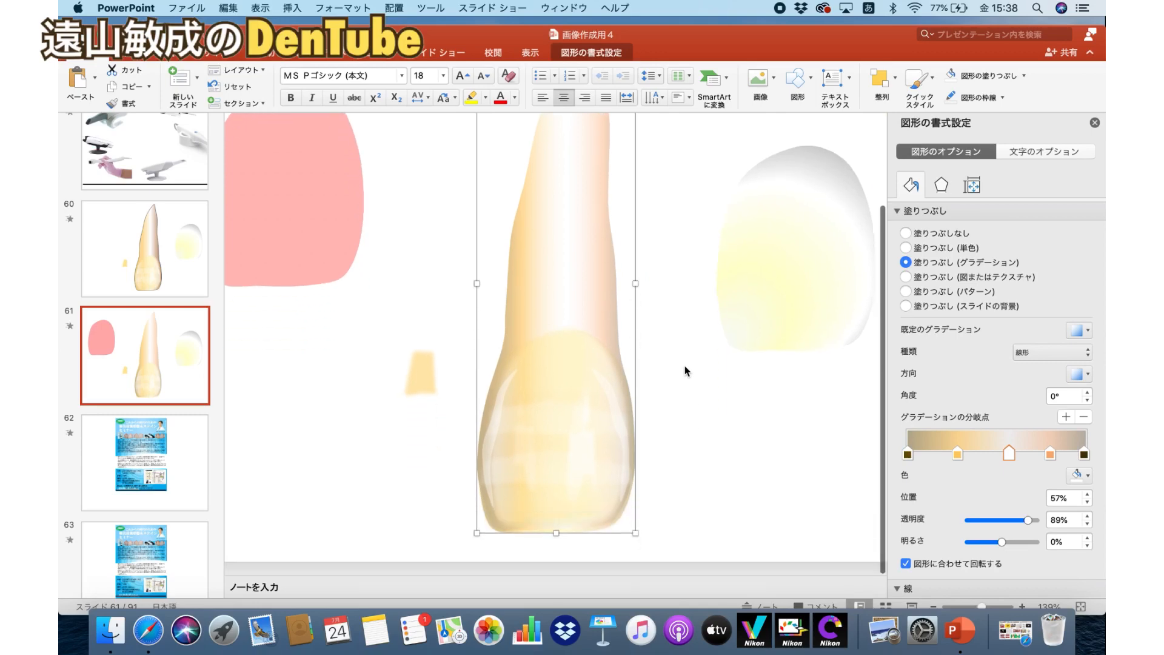
click(907, 455)
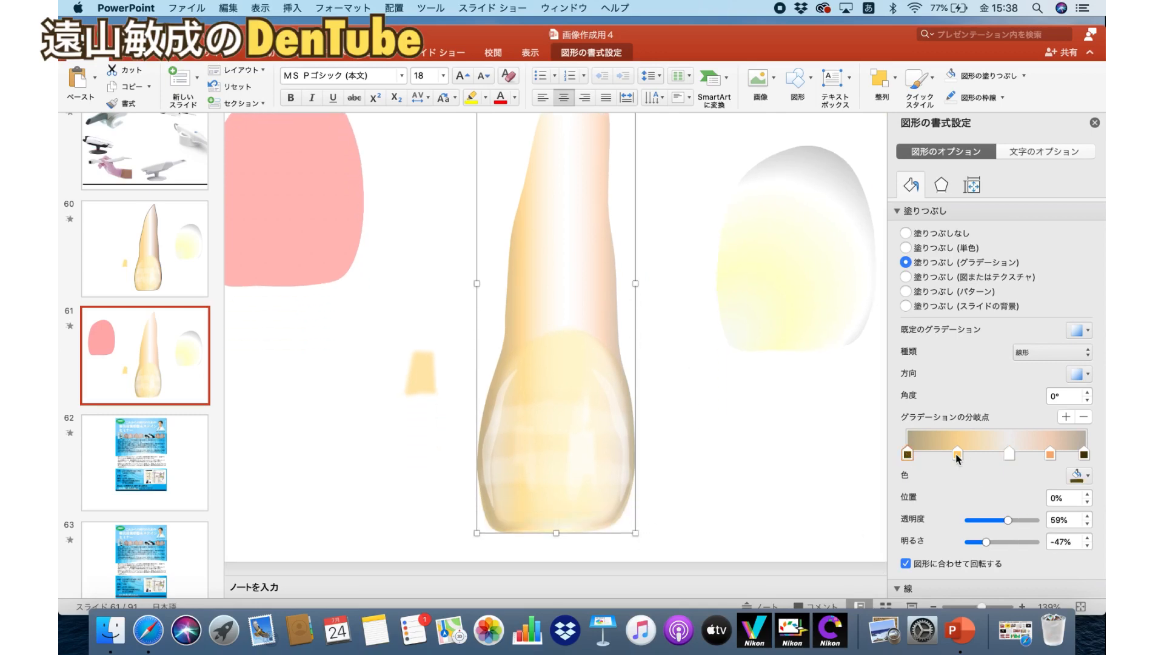
mouse_move(957, 454)
mouse_down()
mouse_move(918, 456)
mouse_move(957, 456)
mouse_up()
click(594, 338)
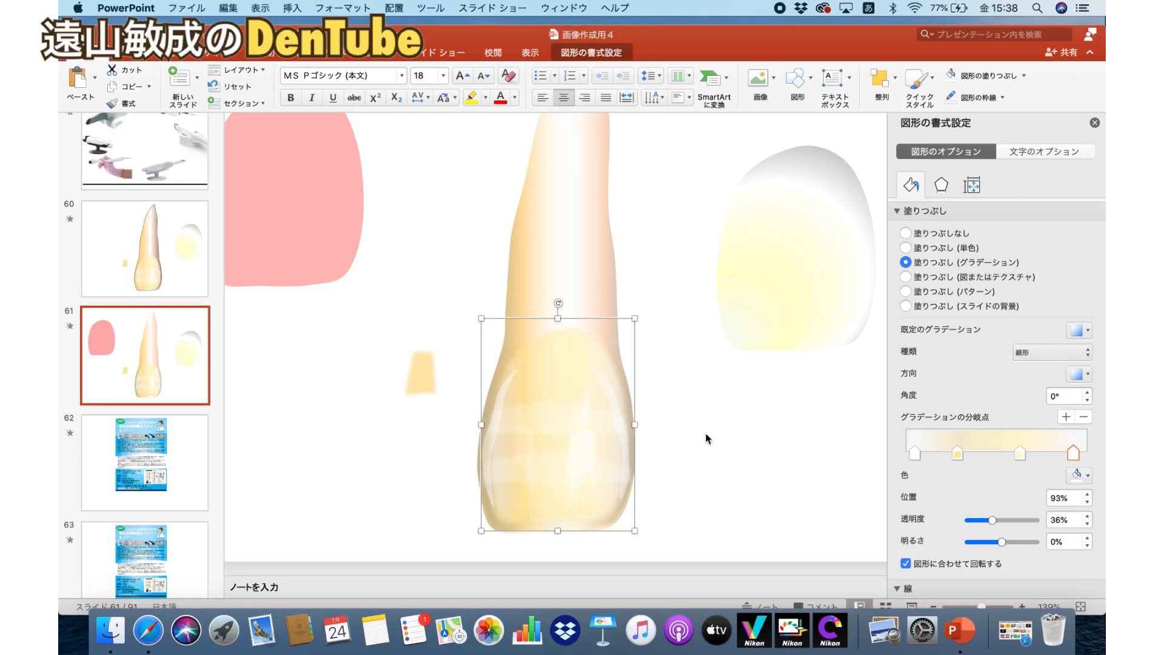
drag(674, 534, 450, 330)
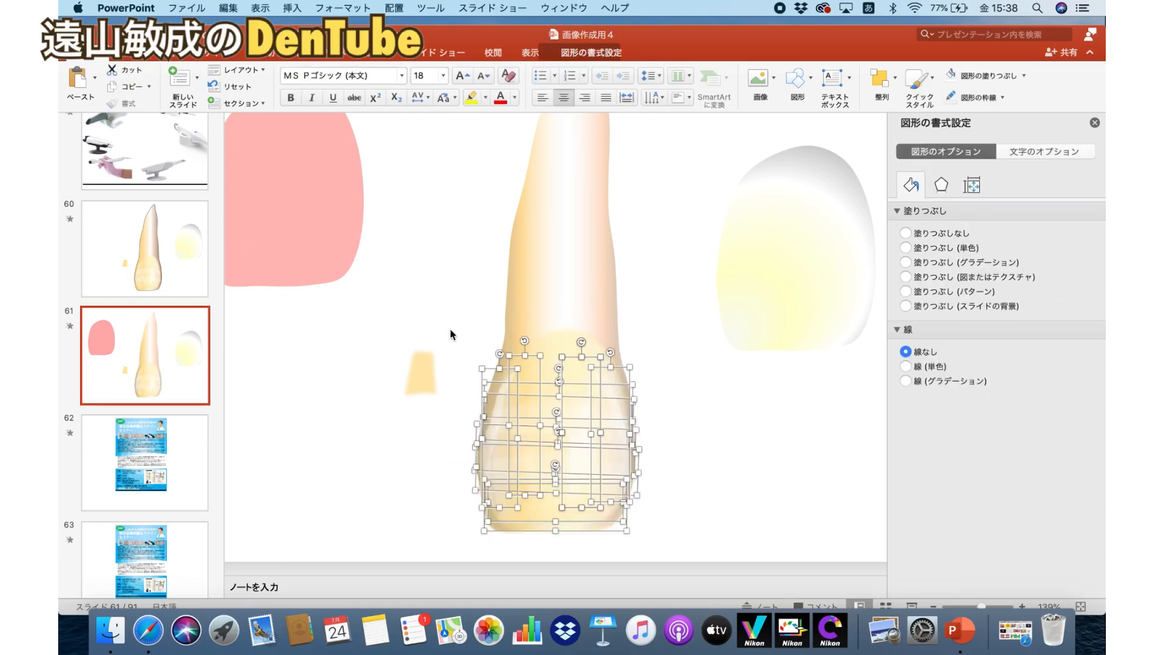
click(638, 405)
- Try pulling the yellow gradient crown shape out beside the tooth and giving it a solid white fill
drag(592, 475, 774, 487)
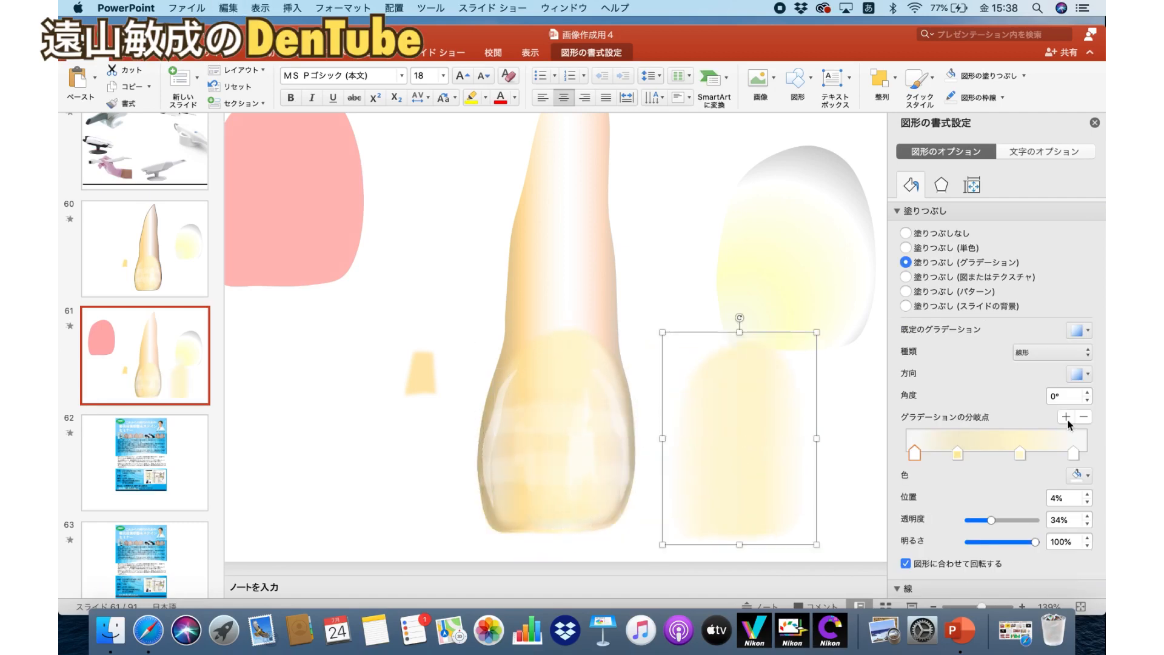
click(906, 248)
click(1079, 329)
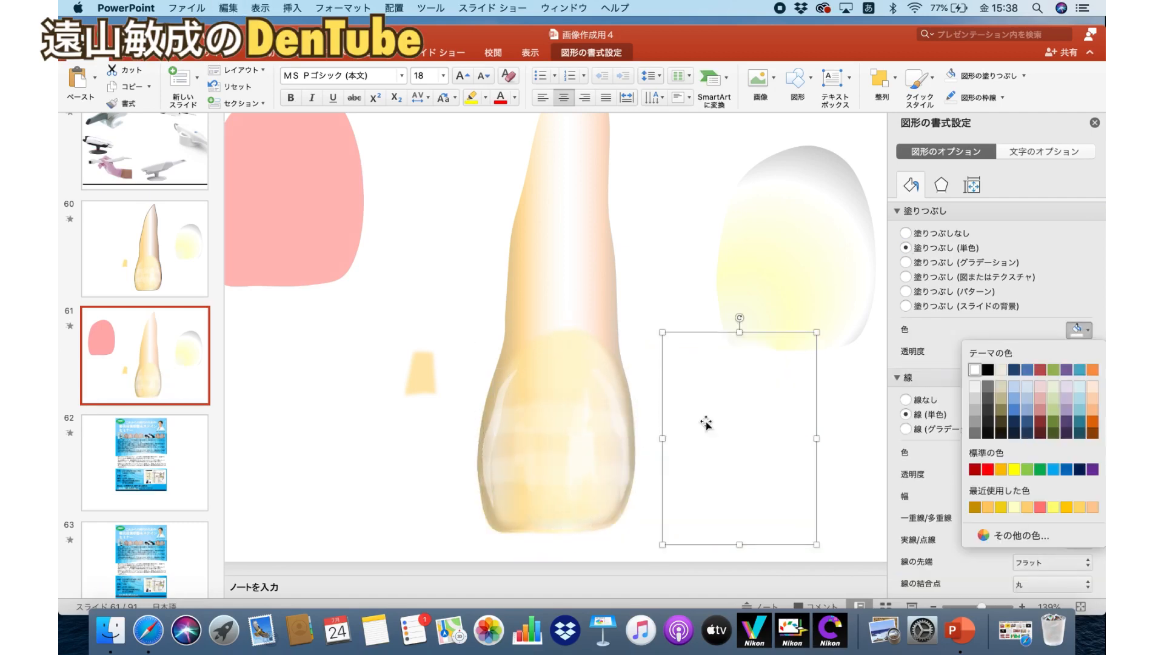
click(705, 425)
- Try placing the solid white crown shape back over the crown and changing its stacking order together with the tooth
drag(709, 445, 525, 438)
shift+click(580, 234)
click(883, 79)
click(925, 183)
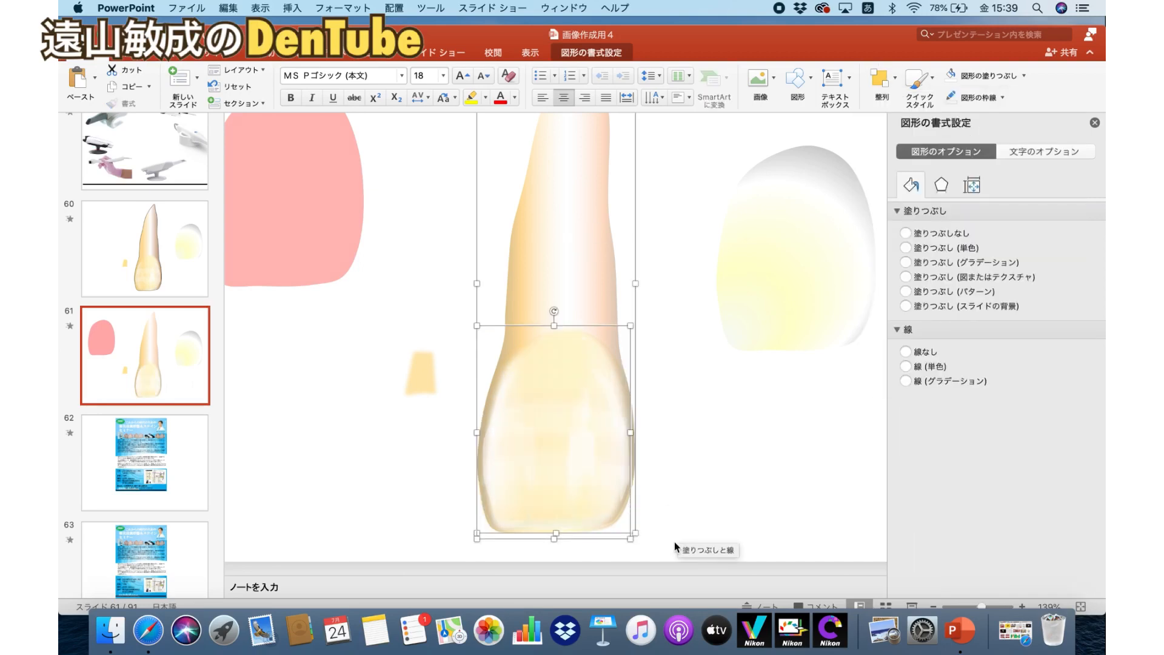
shift+click(606, 286)
drag(565, 323, 619, 334)
click(614, 333)
drag(670, 457, 618, 449)
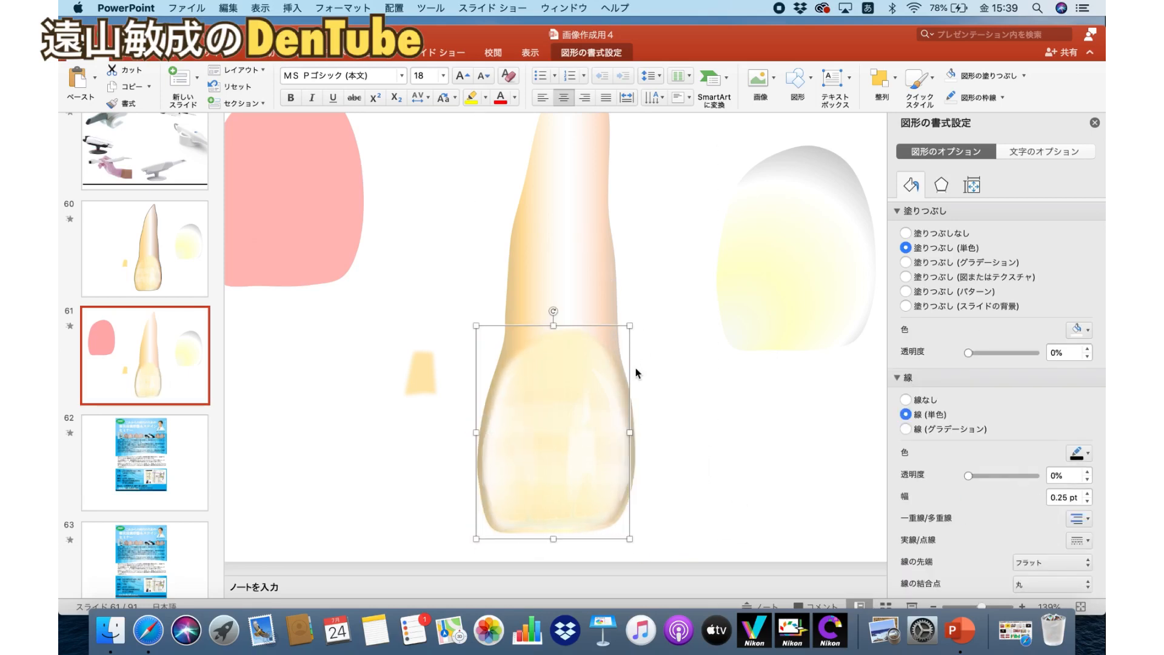
- Try shifting the white crown shape aside and changing the stacking order of the full tooth shape
drag(632, 349, 691, 353)
click(581, 271)
click(887, 82)
click(901, 184)
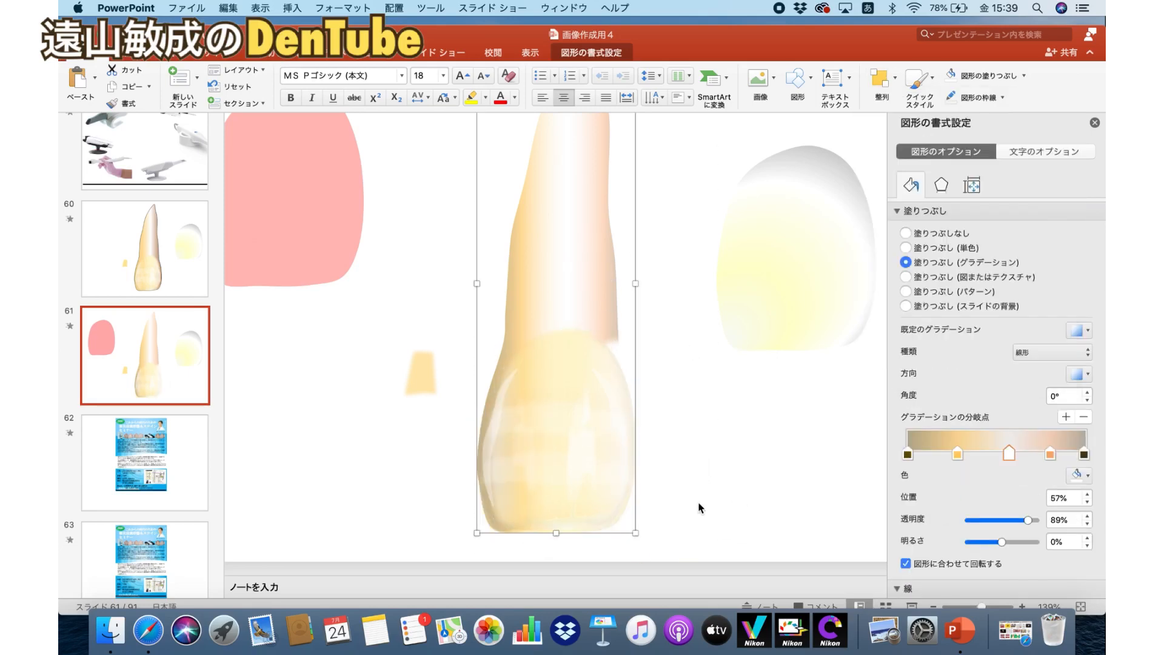
drag(661, 428, 328, 399)
- Shrink the full tooth shape slightly from its corners to fit the crown overlays
click(605, 325)
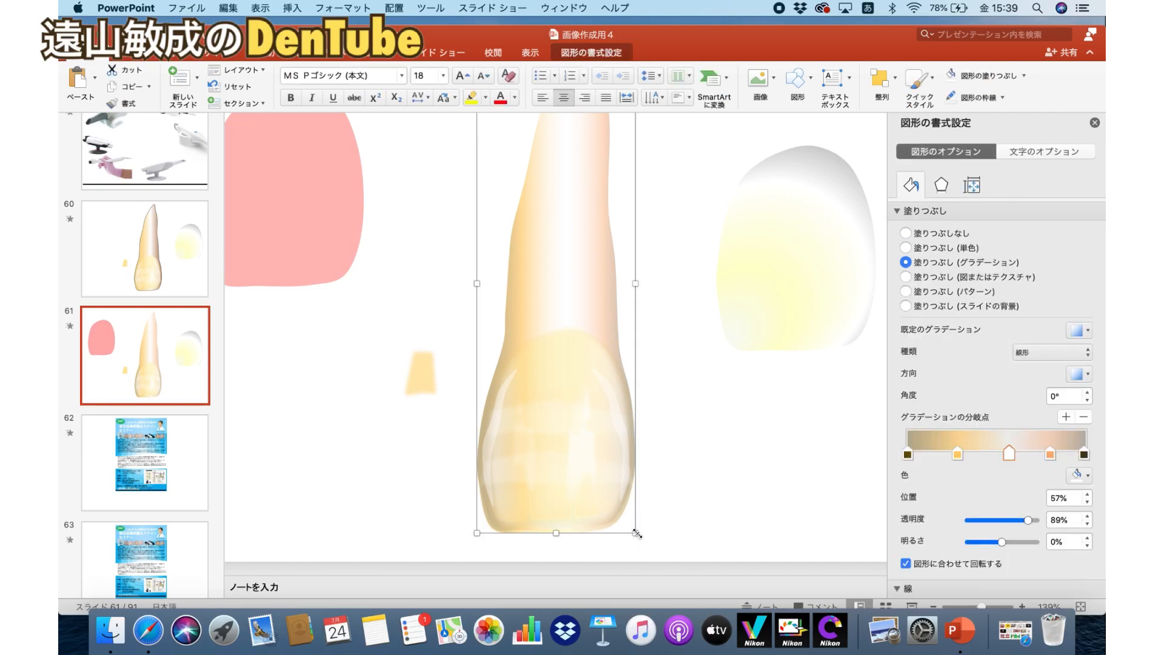
drag(635, 534, 632, 531)
scroll(535, 222, down, 5)
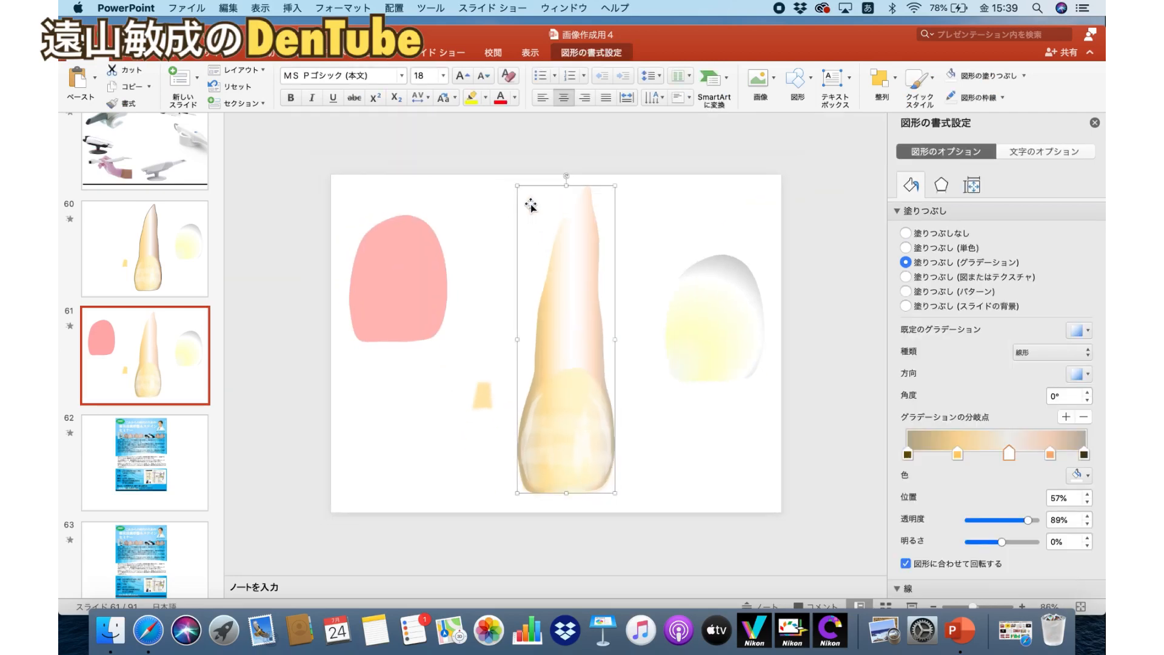
drag(520, 186, 519, 193)
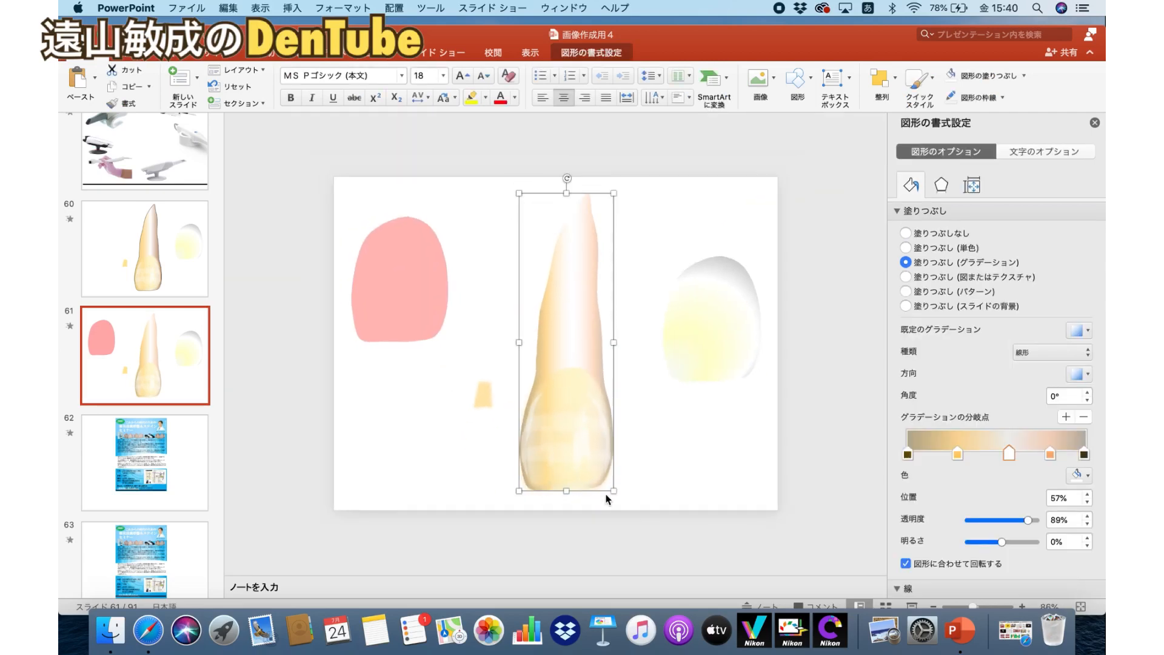
drag(615, 492, 615, 492)
scroll(674, 508, up, 5)
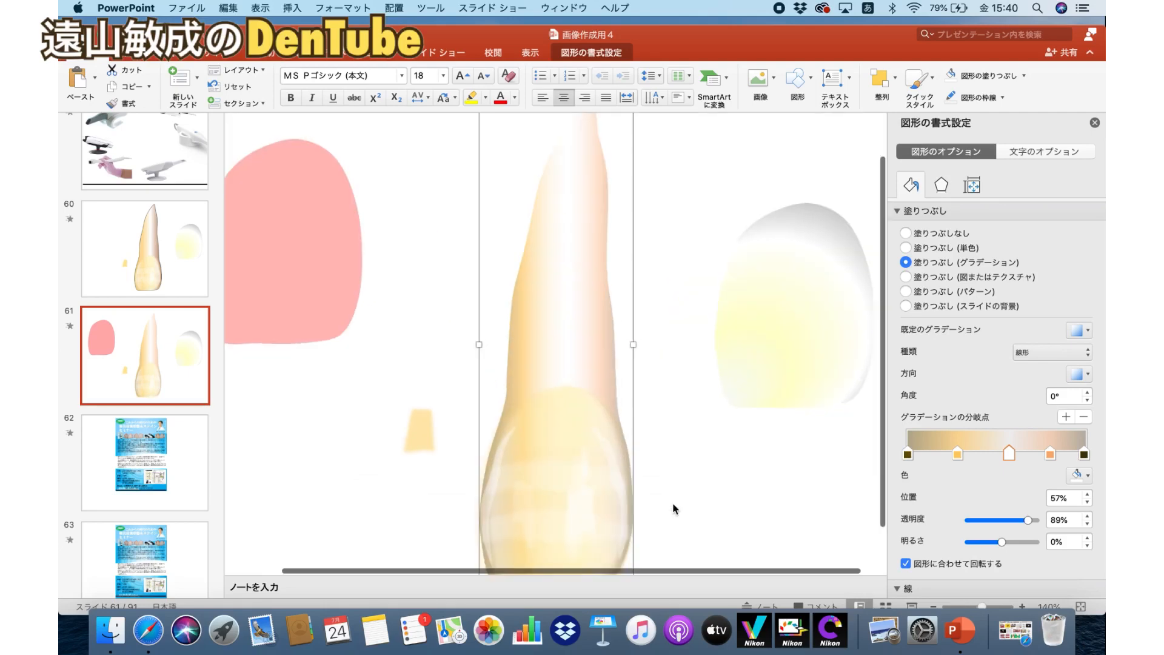
scroll(674, 509, down, 3)
- Fine-tune the bottom edge of the full tooth shape against the crown overlays
click(711, 516)
click(603, 319)
drag(570, 533, 567, 527)
click(708, 515)
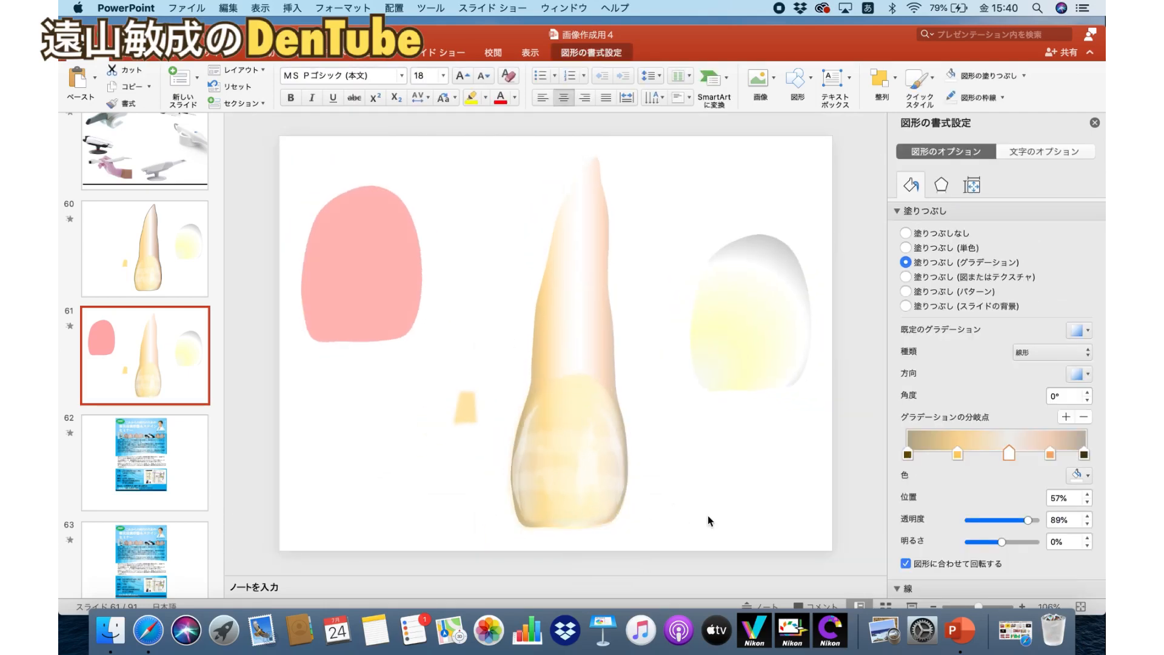
- Move the full tooth shape left, clear of the crown overlays and the small yellow trapezoid
scroll(638, 516, up, 5)
scroll(638, 516, down, 3)
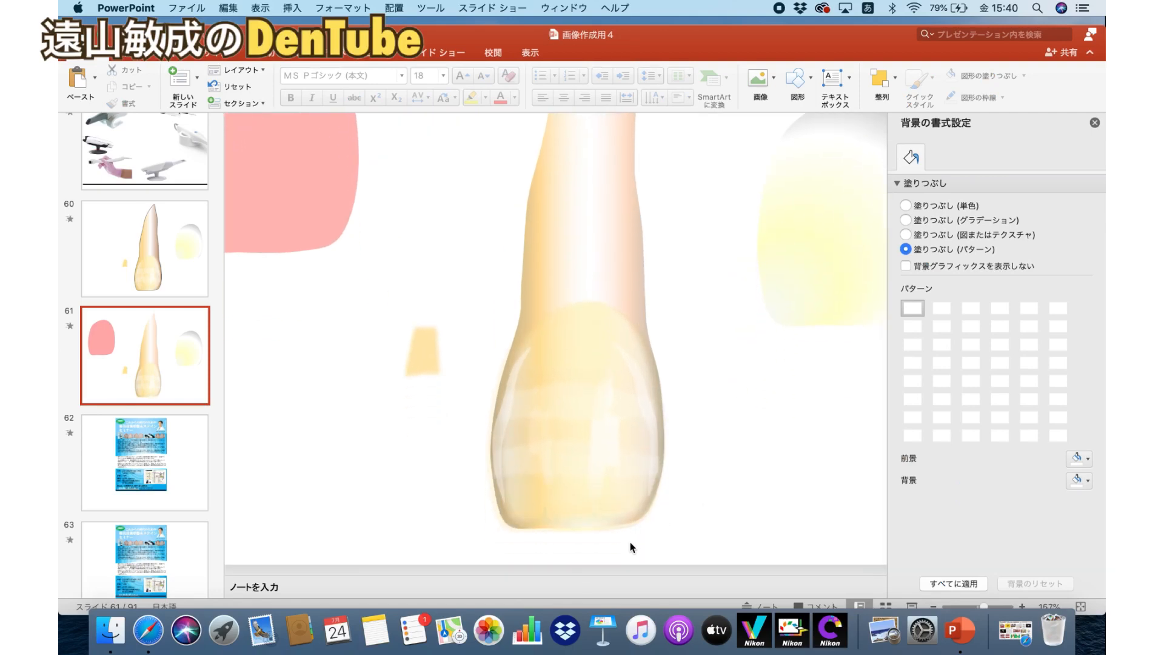
click(552, 271)
drag(564, 270, 383, 294)
click(600, 304)
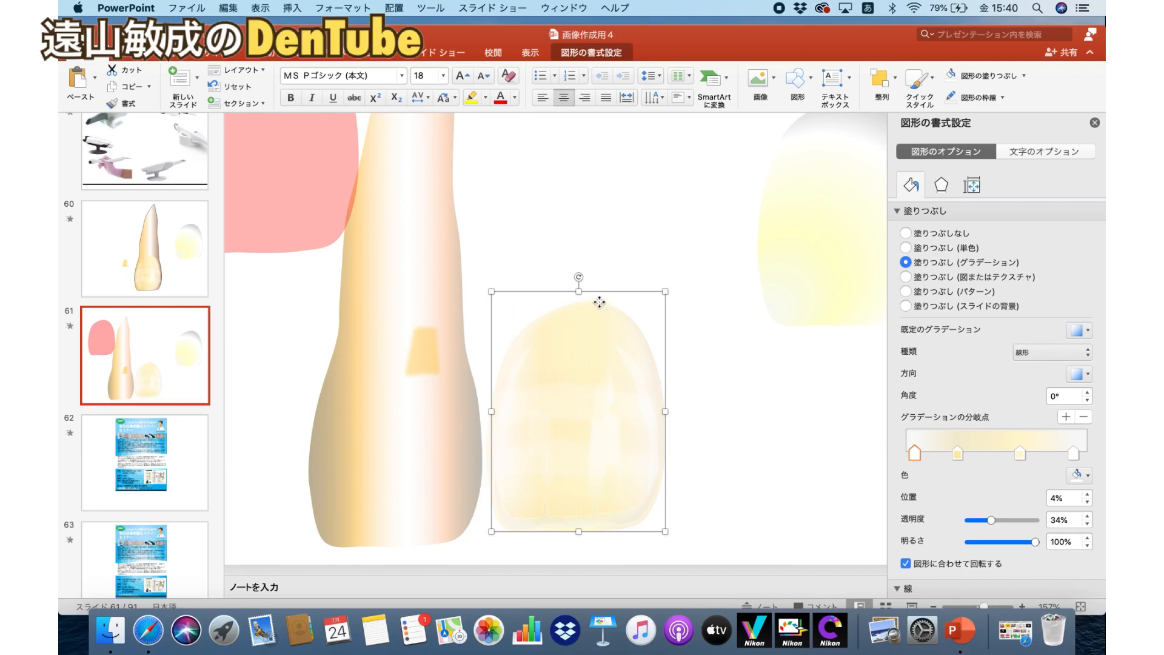
drag(481, 456, 410, 457)
click(662, 533)
click(727, 504)
click(484, 455)
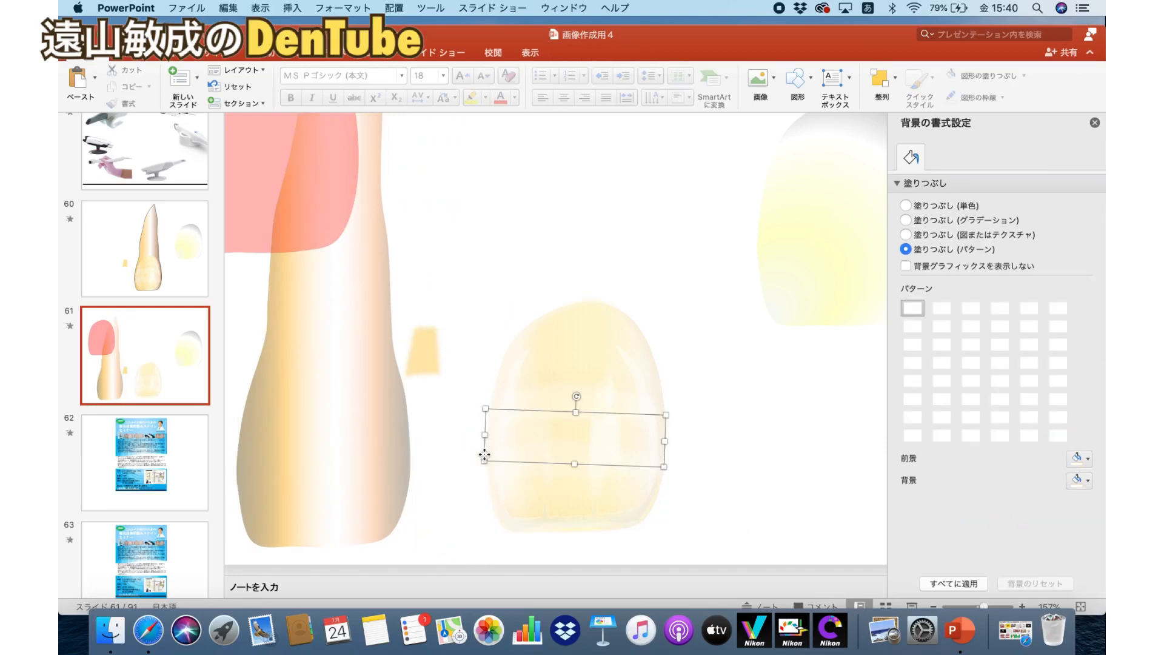
key(super+a)
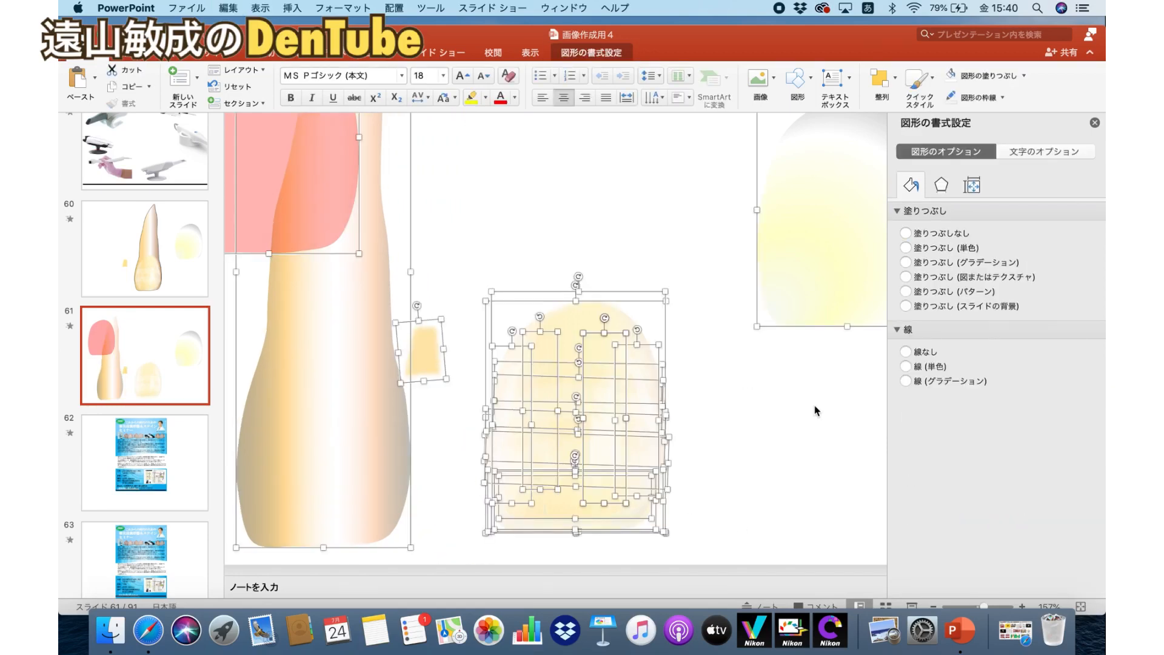
drag(702, 546, 464, 291)
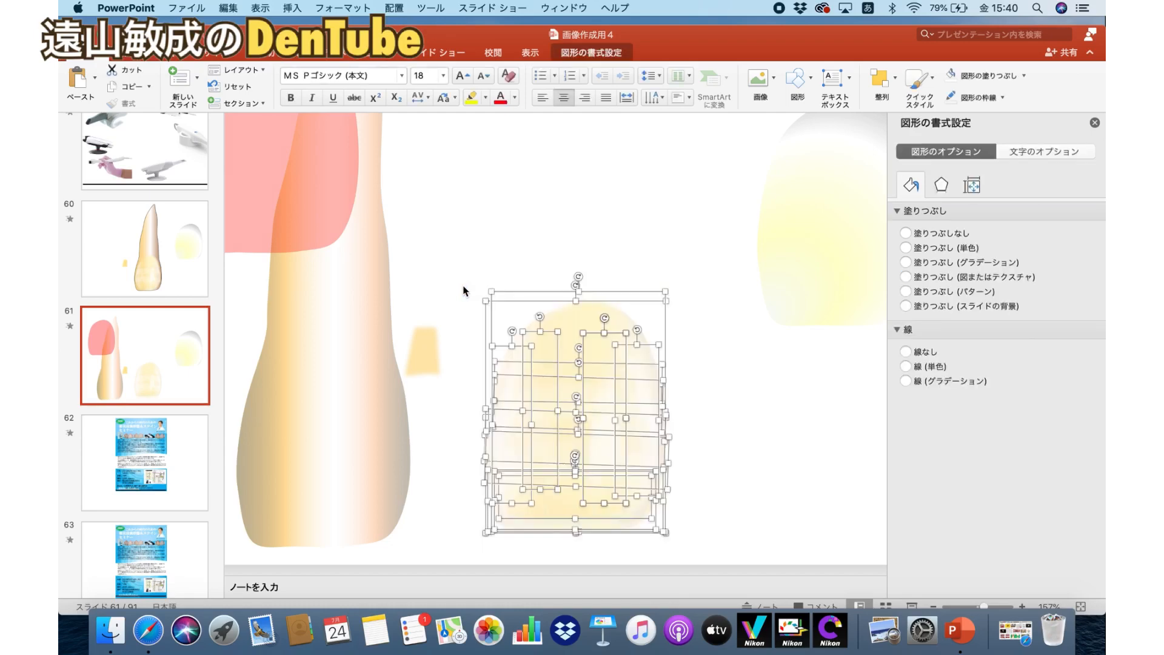
shift+click(612, 305)
shift+click(610, 303)
click(636, 338)
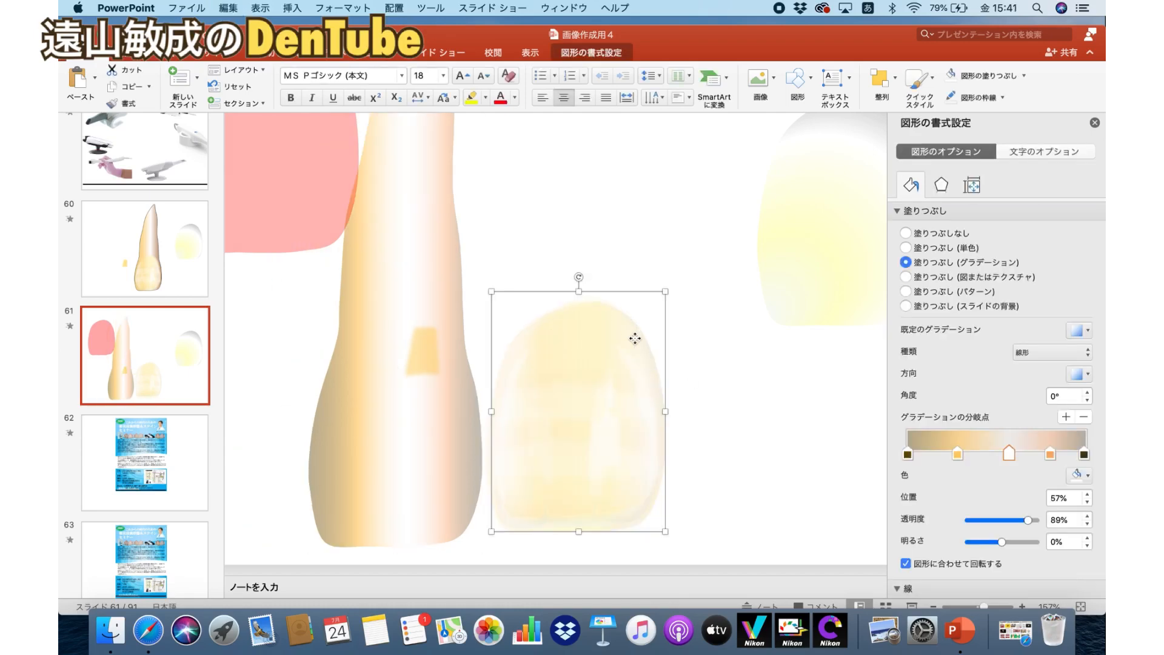
click(774, 547)
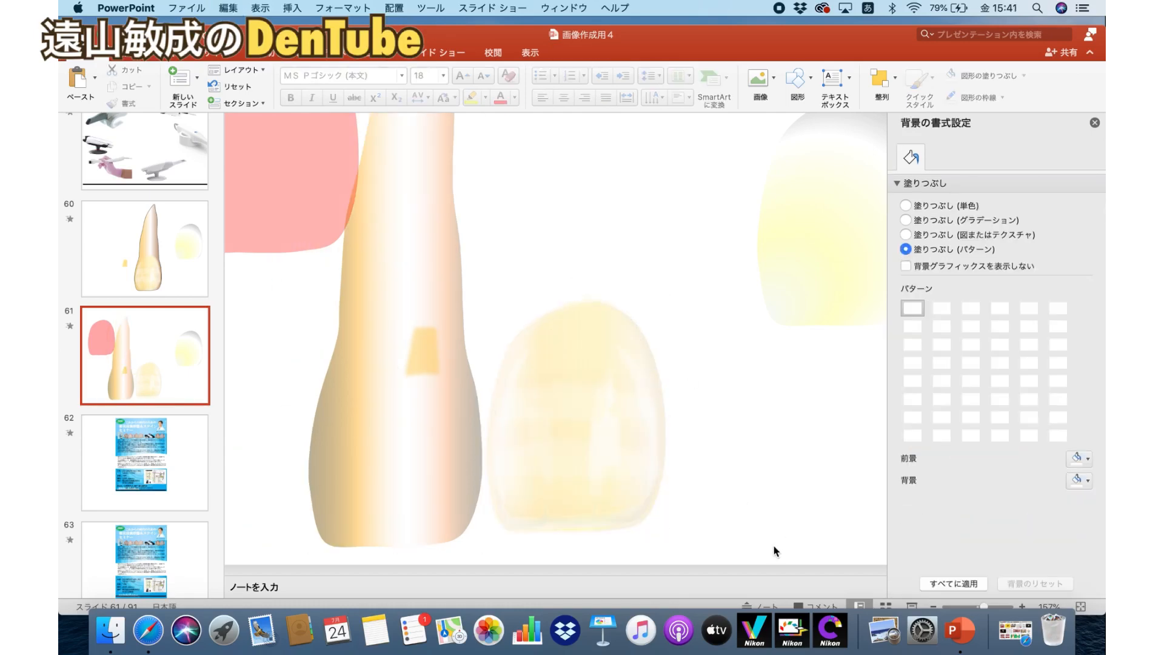
- Select all the stacked crown layers and deselect the others one by one until only the large gradient crown shape is selected
drag(773, 549, 468, 271)
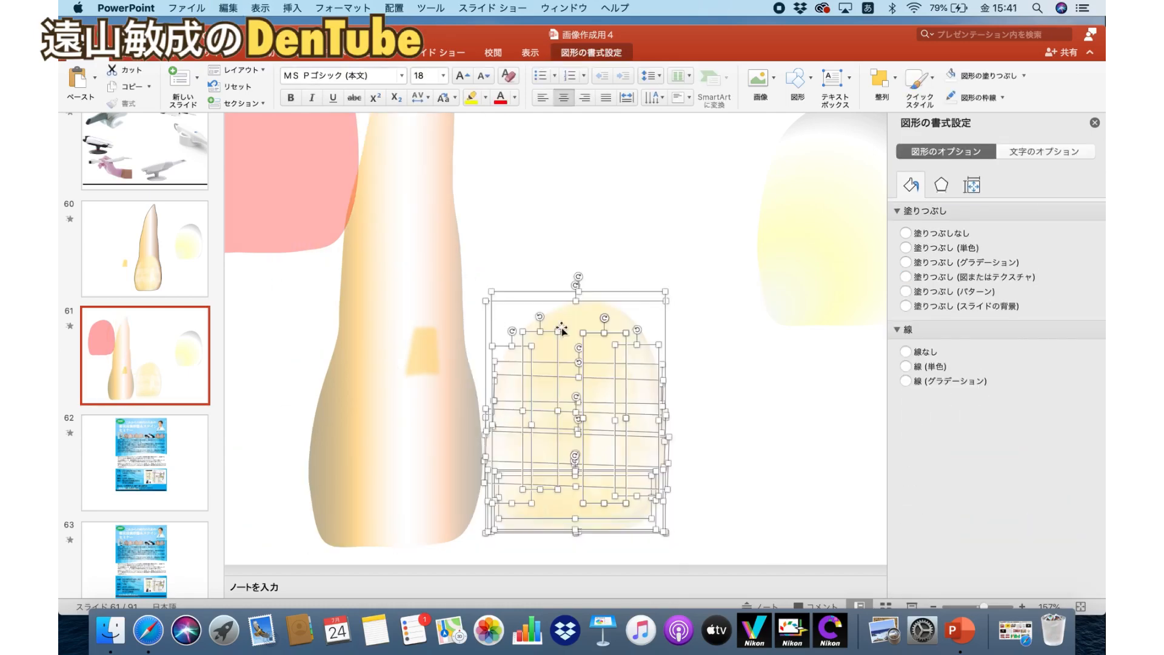
shift+click(536, 291)
shift+click(535, 331)
shift+click(516, 346)
shift+click(512, 363)
shift+click(510, 375)
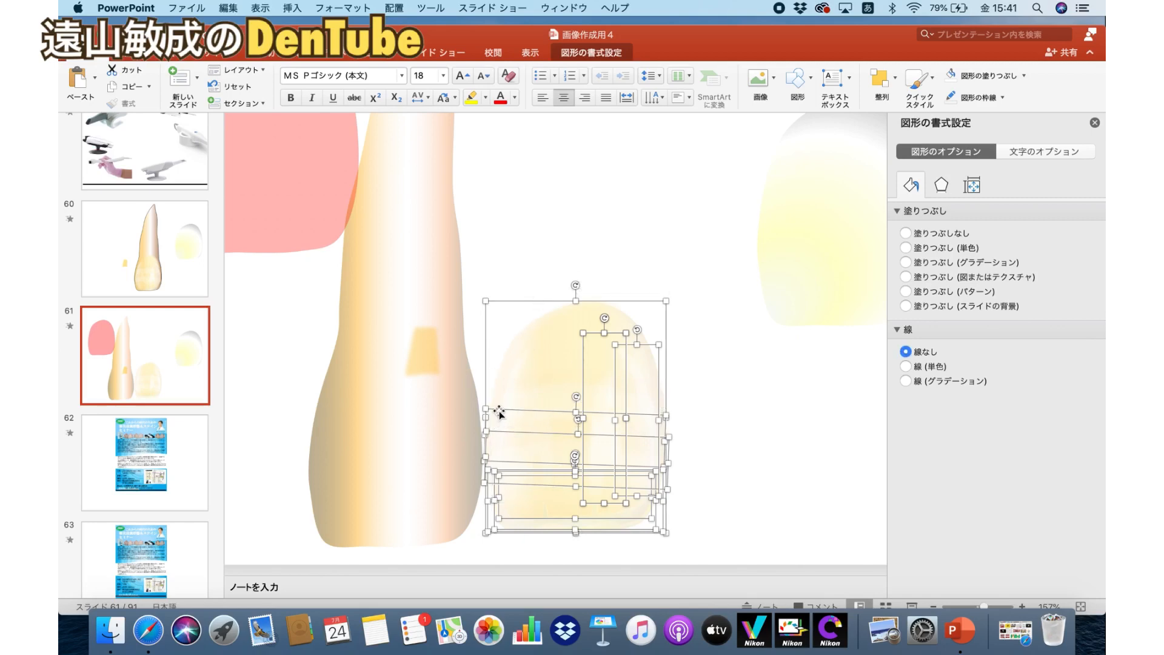
shift+click(500, 413)
shift+click(506, 456)
shift+click(507, 472)
shift+click(507, 476)
shift+click(505, 477)
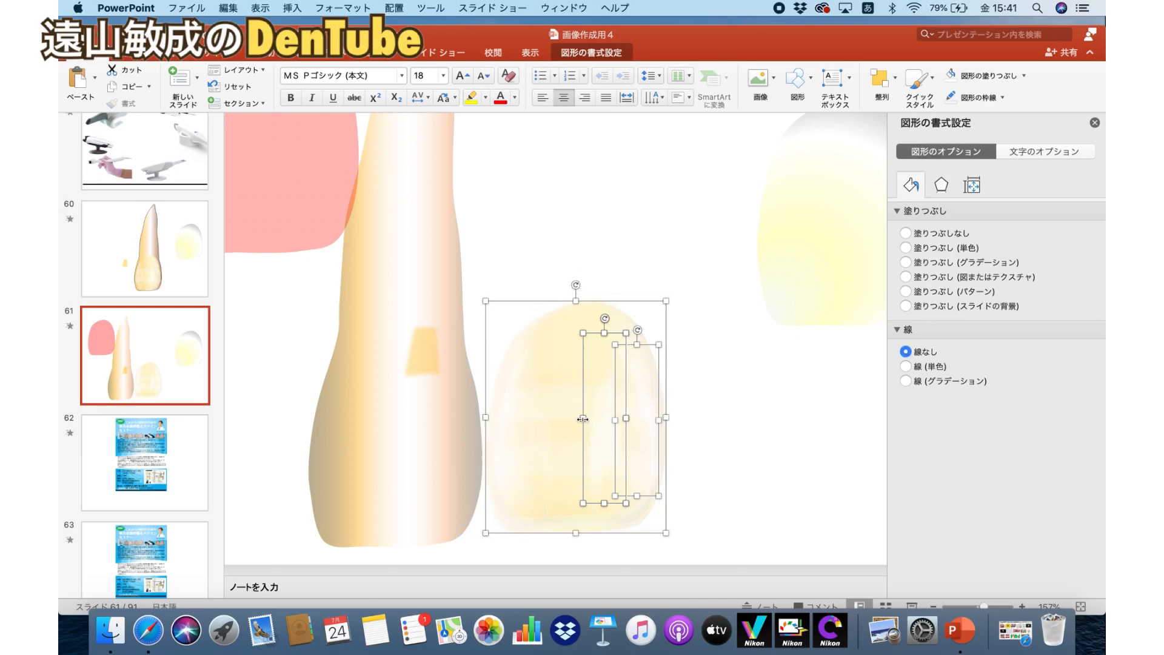
shift+click(618, 367)
shift+click(625, 361)
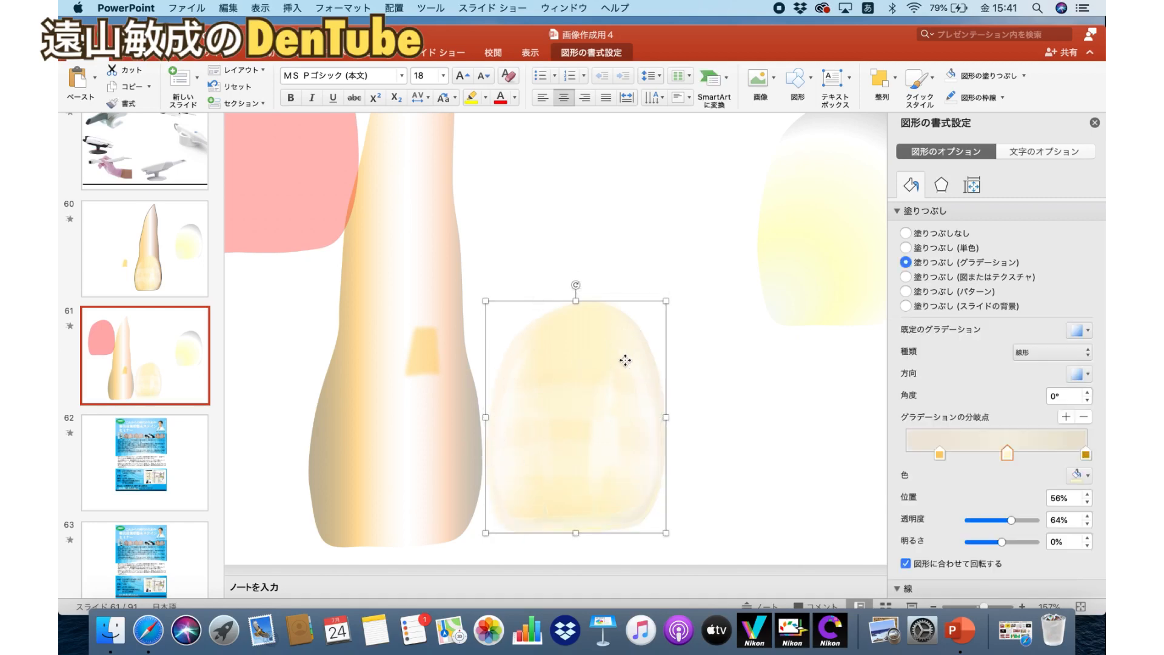
- Add a gold gradient stop at position 78% with 100% transparency to the large crown shape
click(1086, 455)
mouse_move(1003, 544)
mouse_down()
mouse_move(980, 543)
mouse_move(1003, 542)
mouse_up()
drag(1086, 454, 1051, 461)
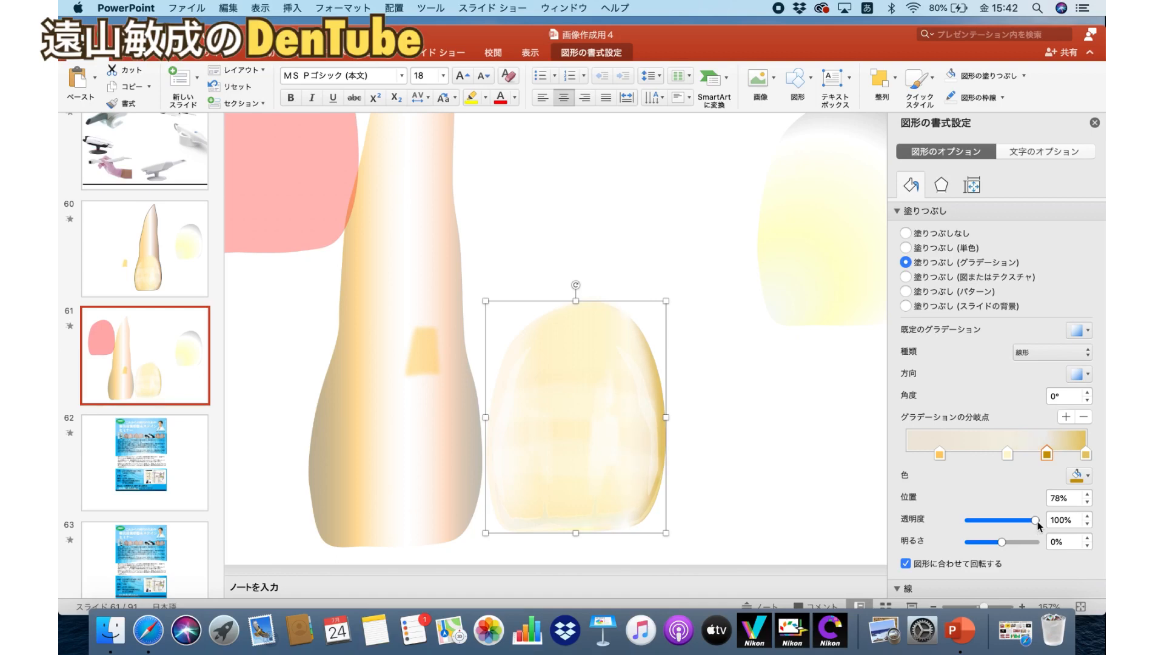
- Recolour the crown gradient's last stop dark orange with 33% transparency and -46% brightness
click(1086, 454)
drag(965, 520, 995, 541)
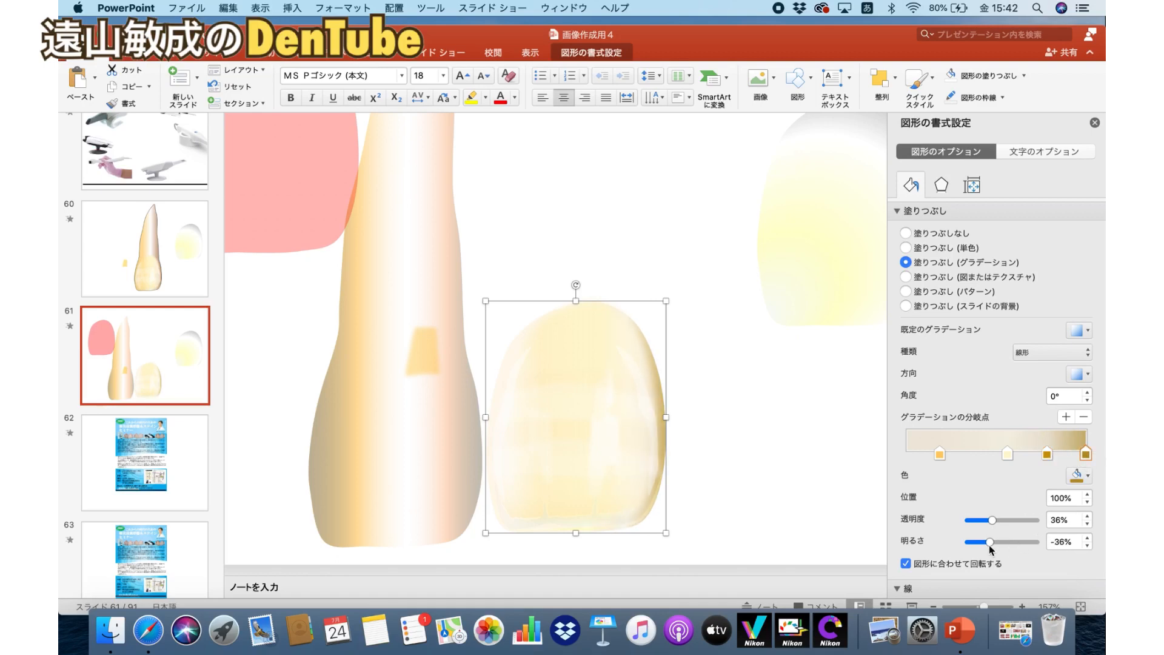
click(1088, 474)
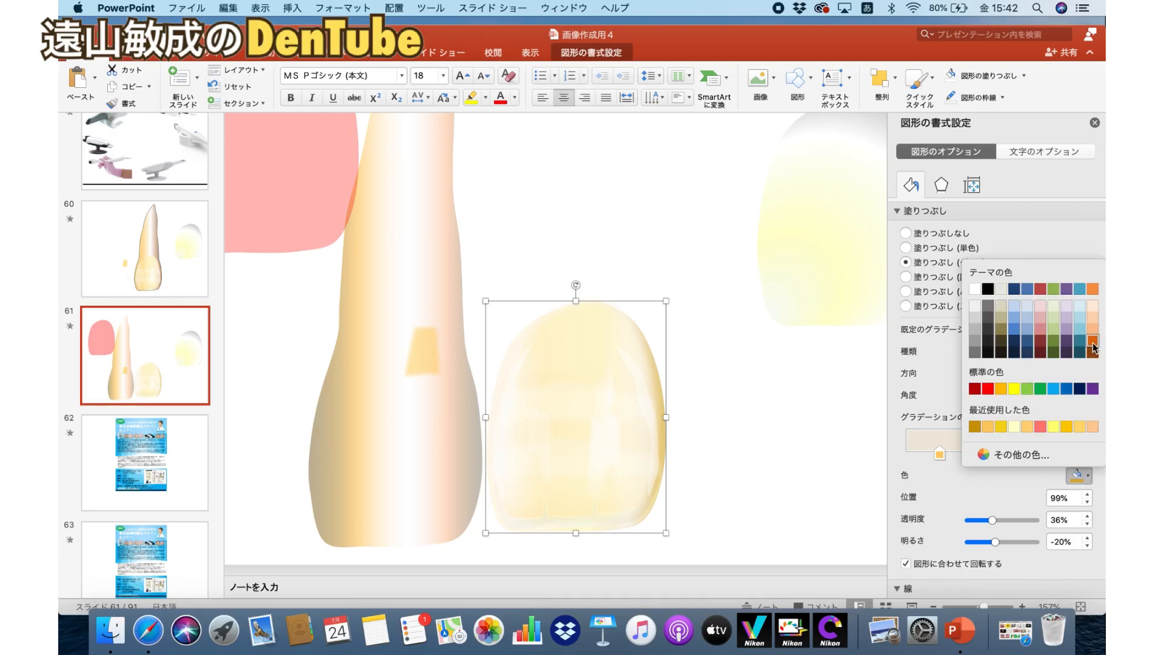
click(1094, 347)
mouse_move(995, 541)
mouse_down()
mouse_move(976, 540)
mouse_move(991, 541)
mouse_move(991, 520)
mouse_up()
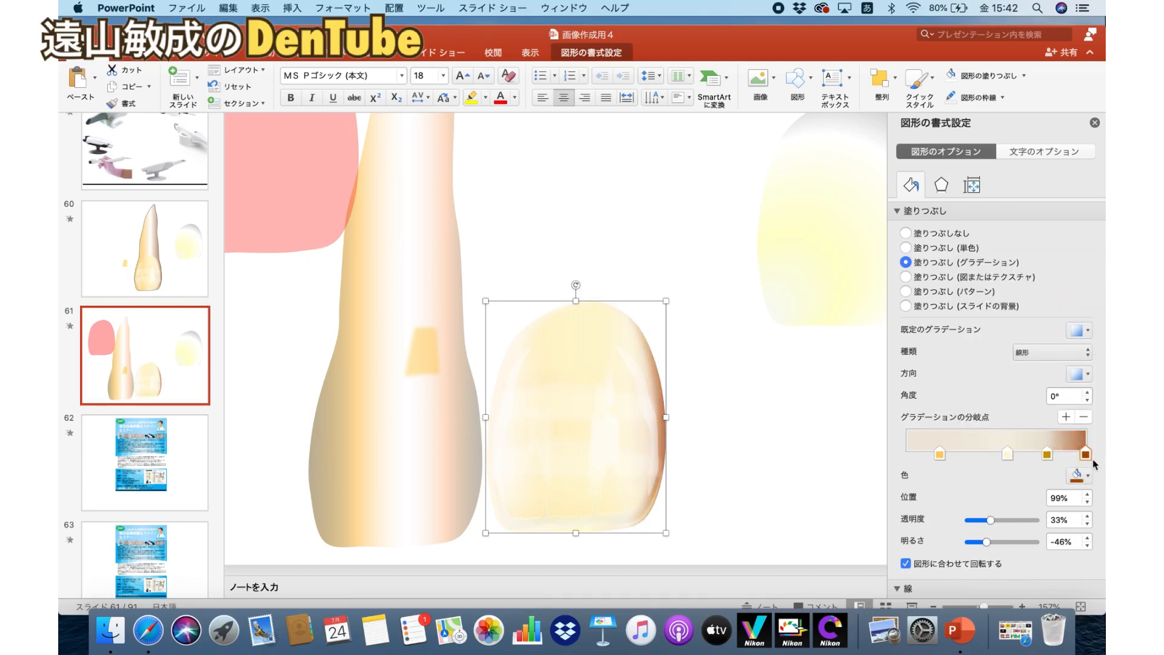
- Set the stop at 79% to 88% transparency and -74% brightness, and the last stop to dark orange with 48% transparency and -25% brightness
mouse_move(1048, 453)
mouse_down()
mouse_move(1068, 455)
mouse_move(1028, 461)
mouse_move(1050, 456)
mouse_up()
drag(1002, 542, 980, 551)
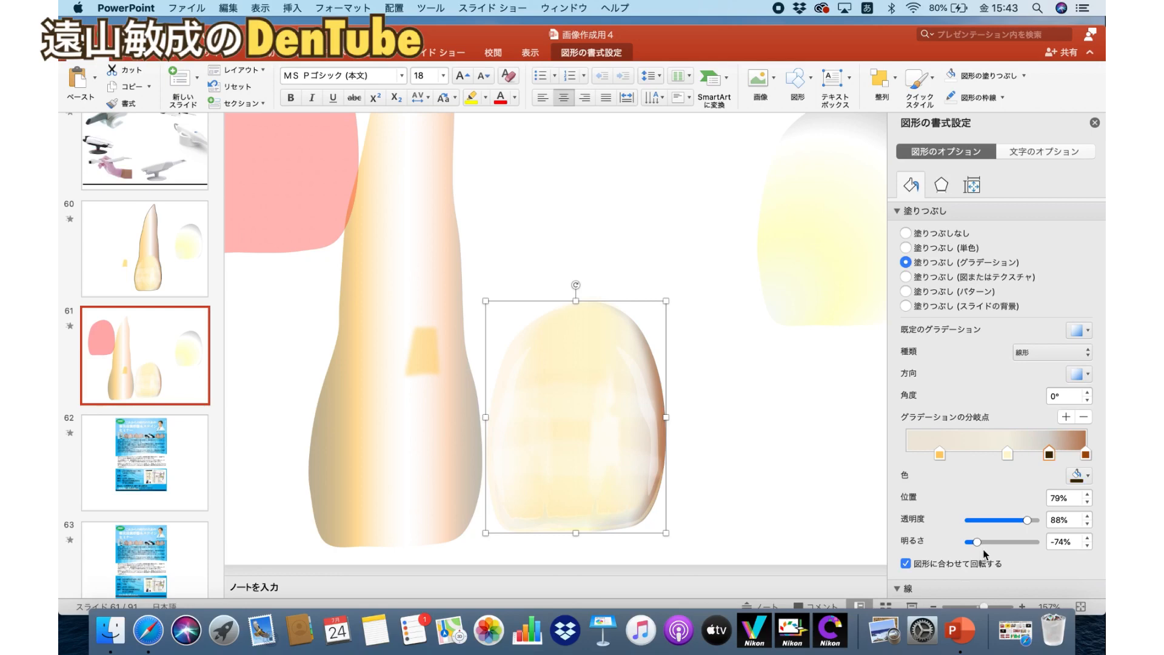
click(1086, 454)
click(1084, 477)
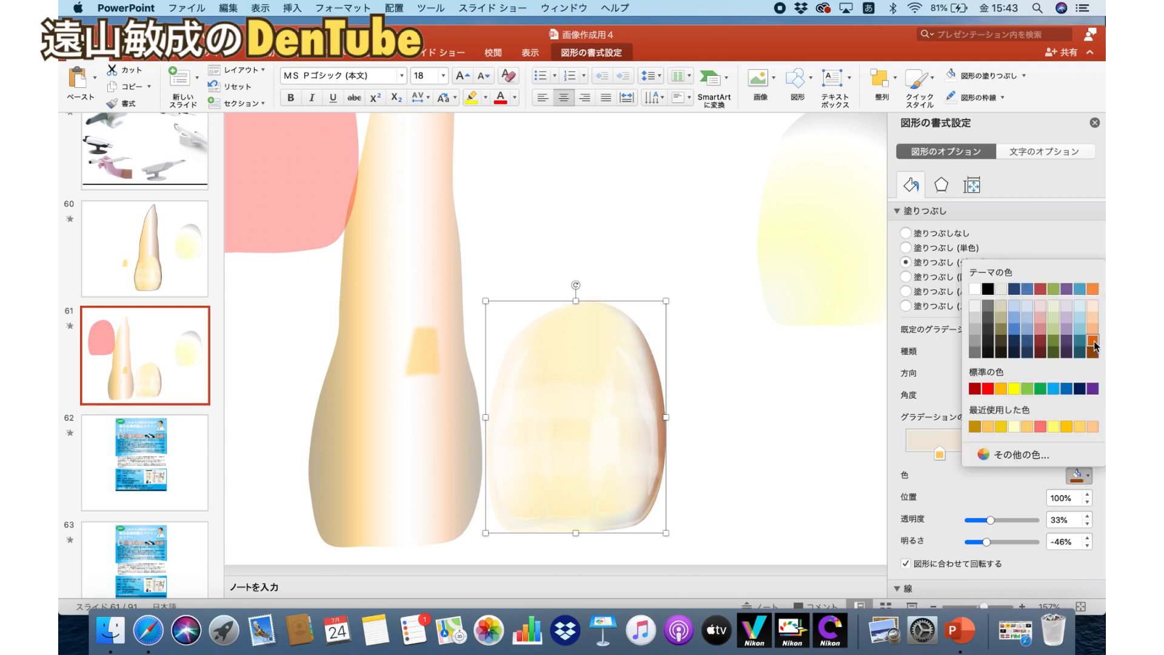
click(1092, 339)
drag(991, 520, 1004, 522)
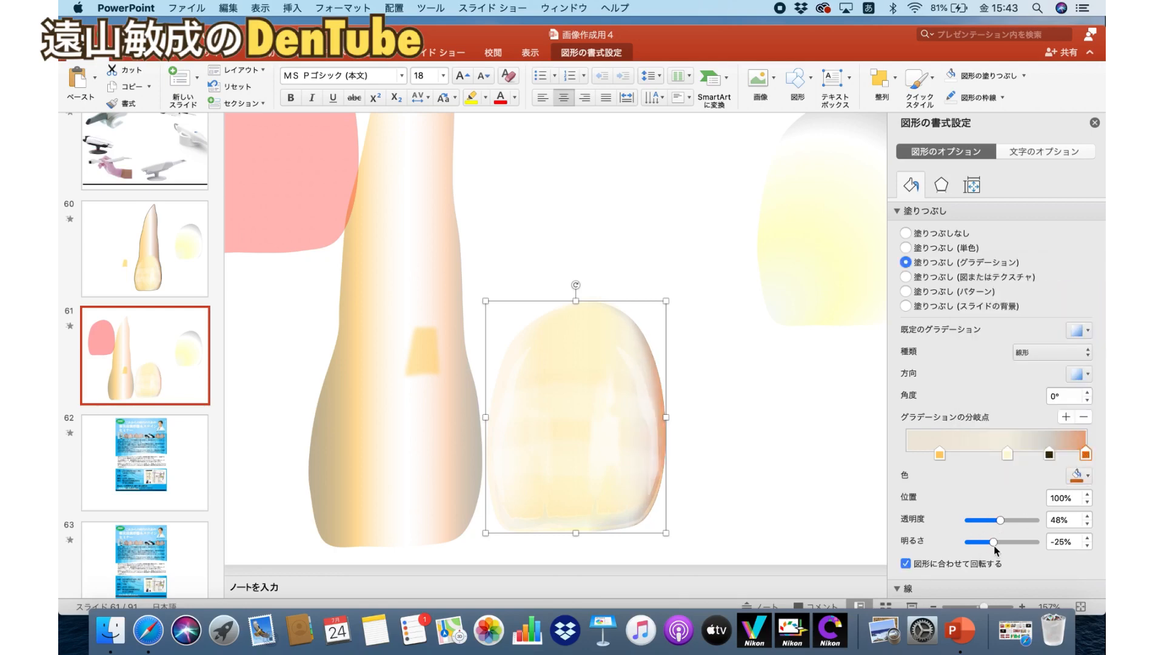
click(1081, 477)
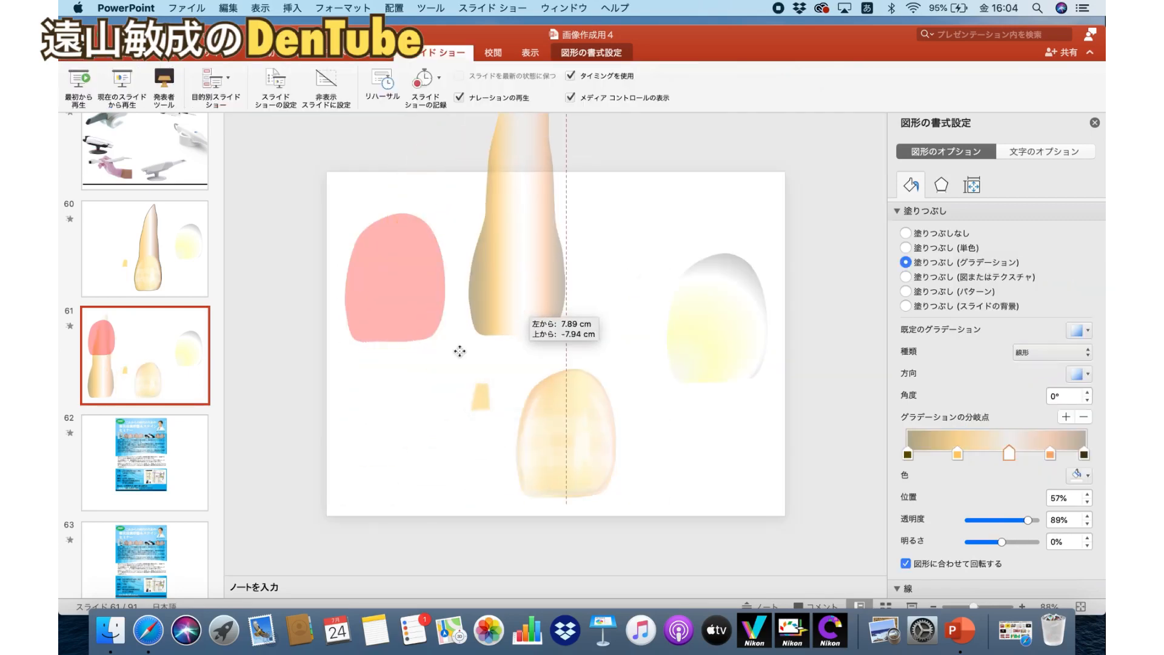
- Duplicate slide 61 and align the full tooth shape with the crown layers on the copy, saving the file
drag(462, 349, 410, 349)
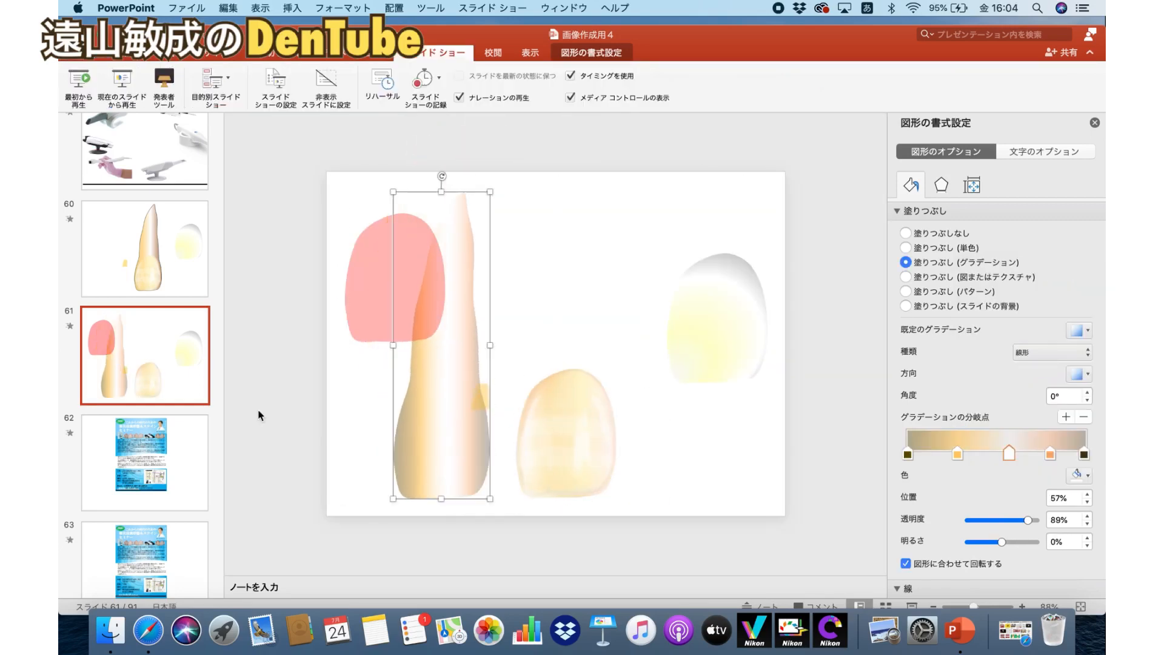
click(182, 376)
drag(433, 437, 554, 442)
click(678, 471)
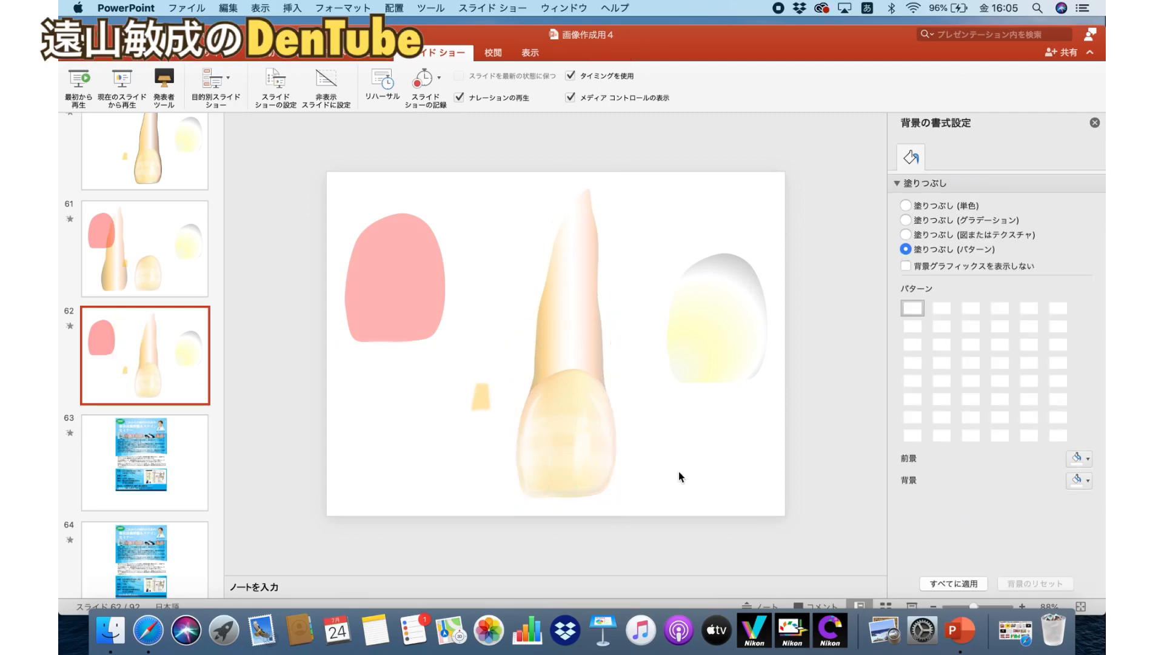
scroll(679, 471, up, 3)
key(super+s)
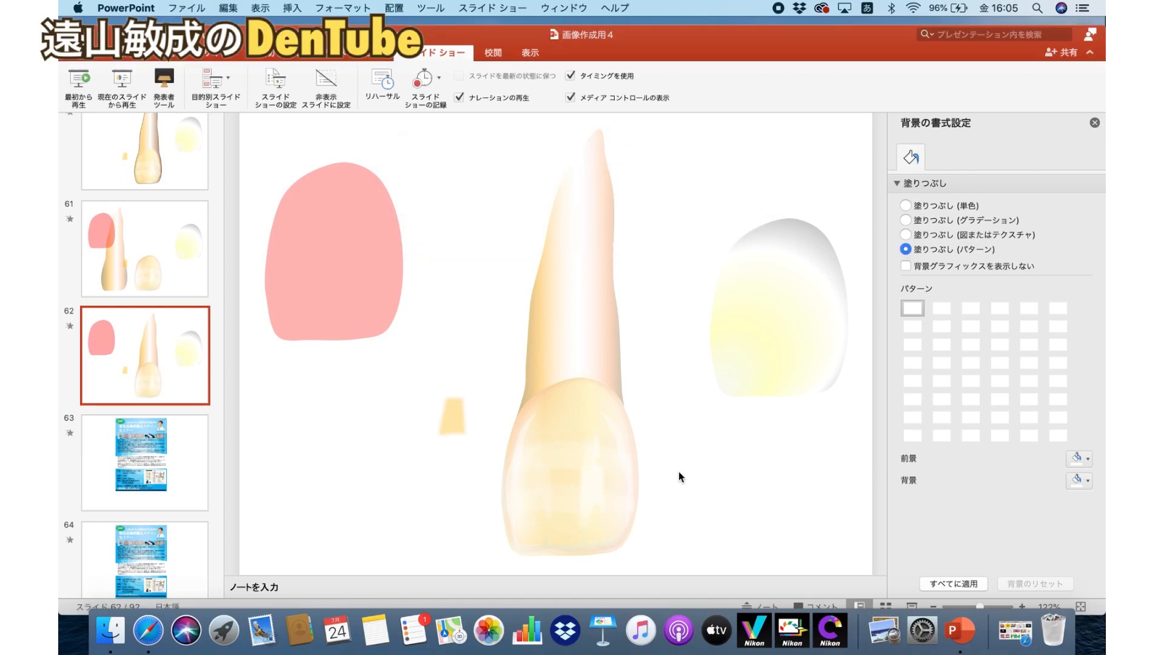
- Place a copy of the full tooth shape to the right of the tooth and open its points for editing
click(595, 327)
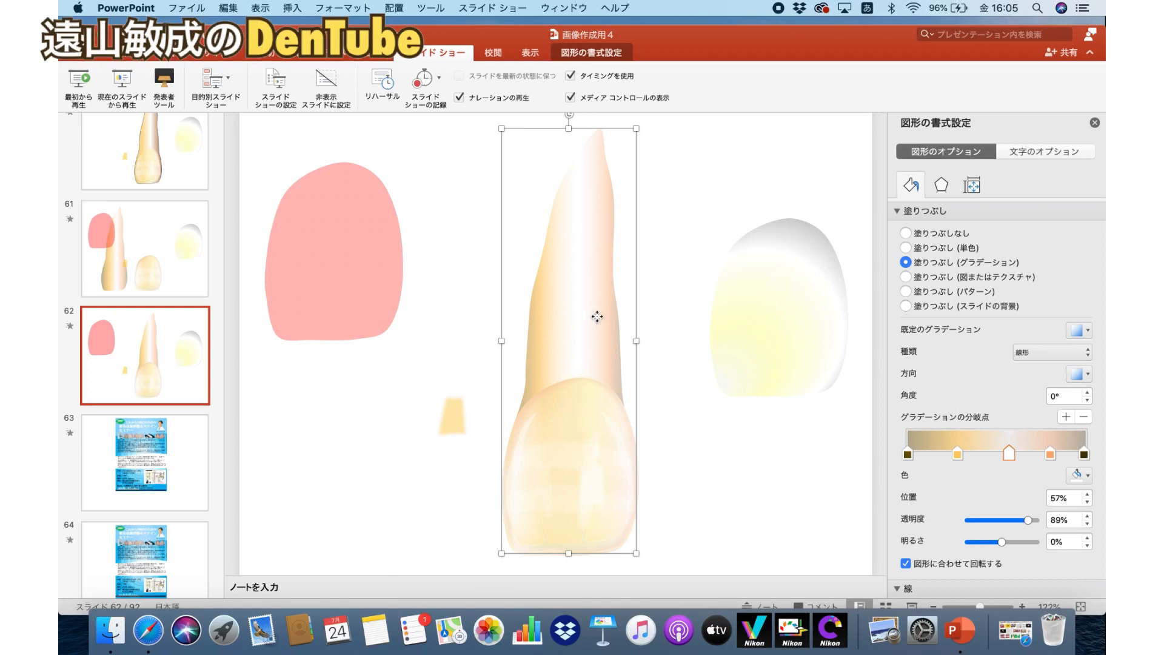
drag(597, 316, 723, 327)
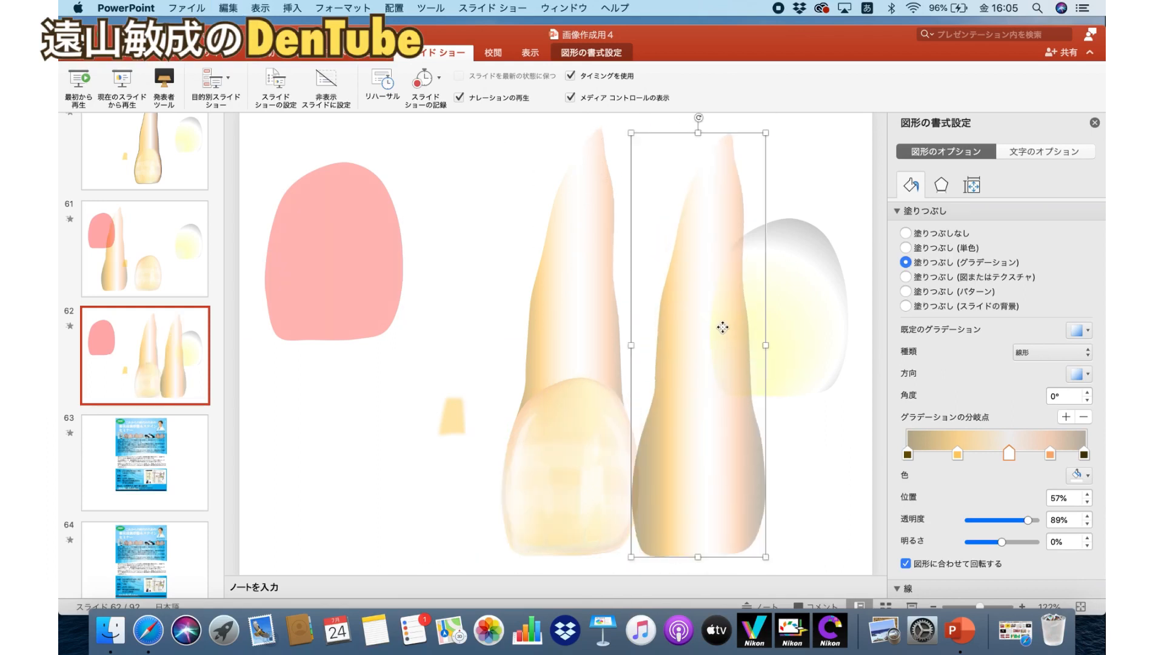
right_click(727, 495)
click(778, 255)
- Delete the points along the bottom edge and lower-right side of the tooth copy
right_click(680, 554)
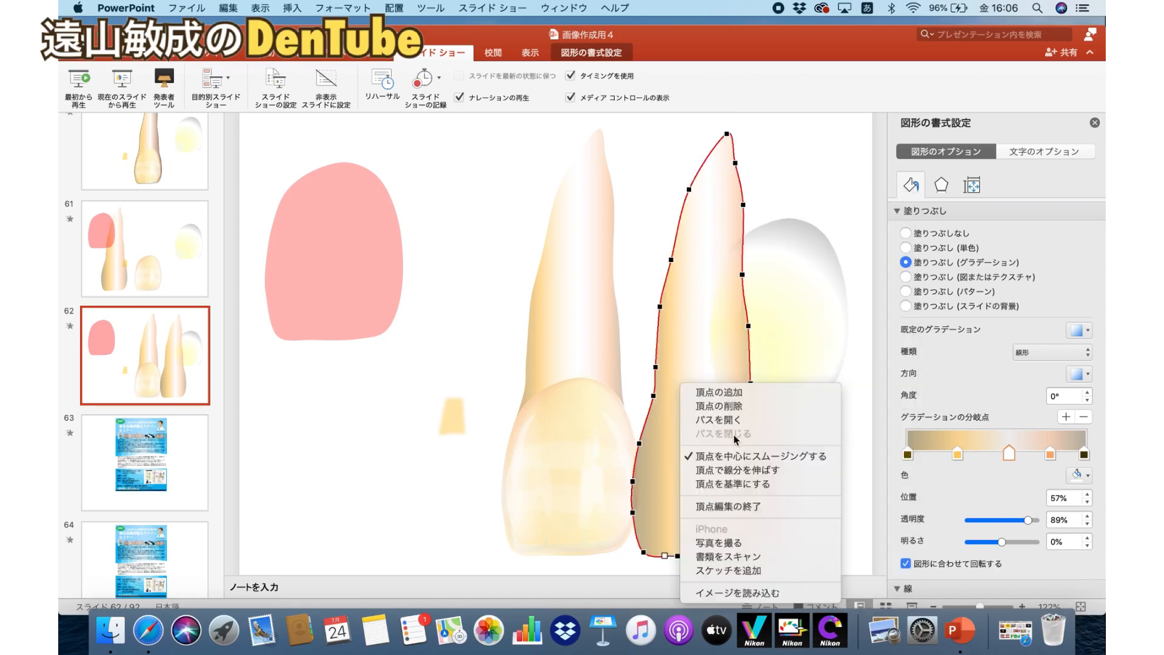
click(719, 405)
right_click(720, 554)
click(767, 406)
right_click(751, 546)
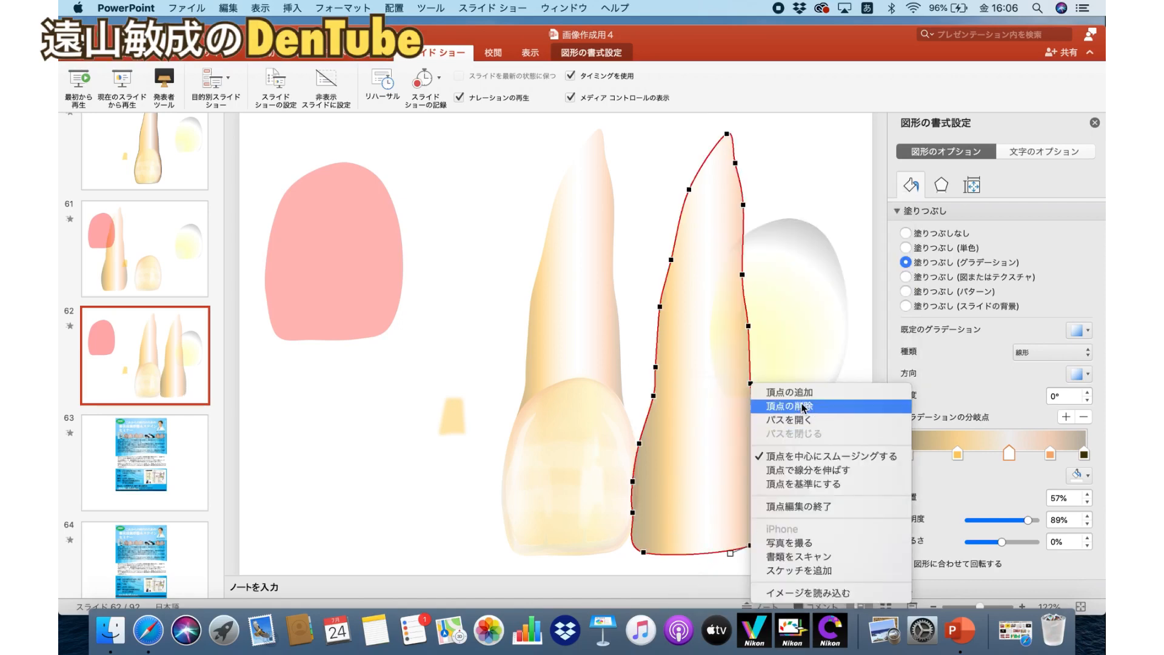
click(802, 406)
right_click(767, 503)
click(804, 405)
- Delete the points at the lower-left corner and side of the tooth copy to cut away its crown portion
right_click(644, 552)
click(677, 406)
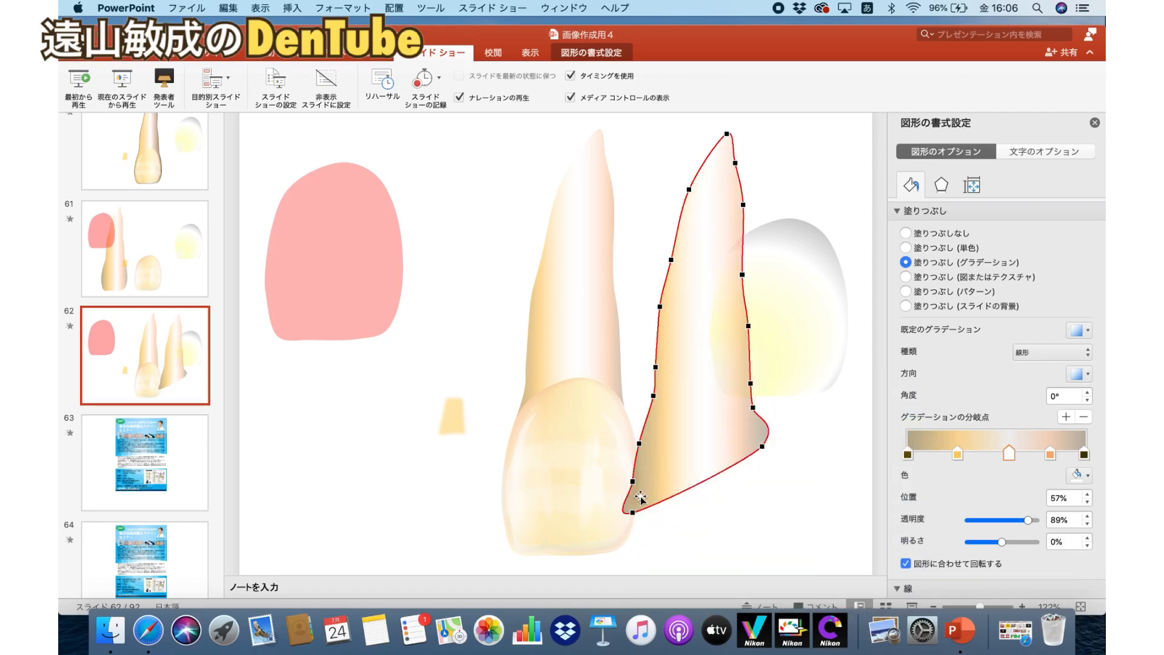
right_click(641, 498)
click(699, 406)
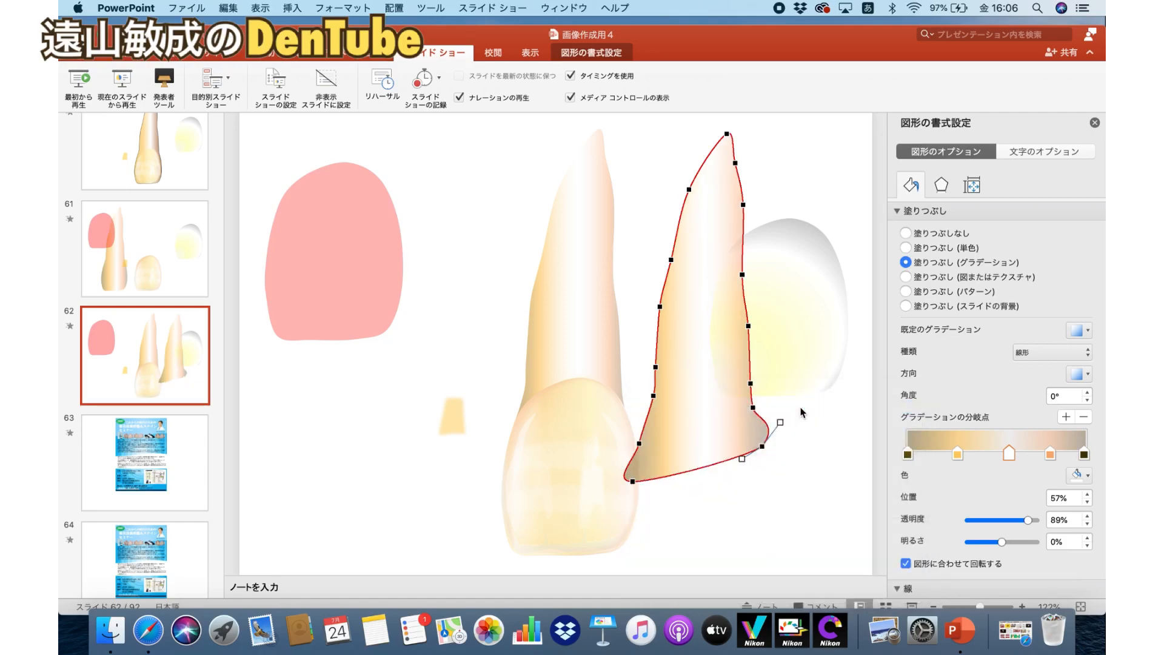
click(634, 479)
right_click(634, 479)
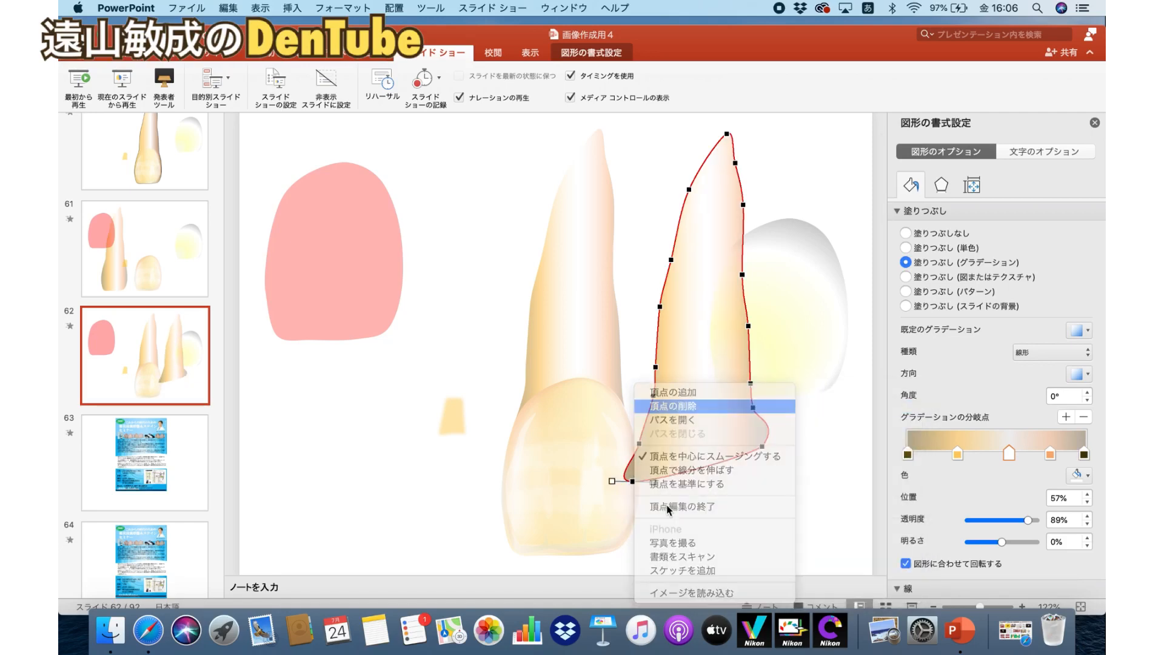
click(714, 403)
- Move the trimmed copy back over the tooth and pull its lower points up to the crown's upper edge
drag(714, 408, 597, 403)
right_click(587, 409)
click(619, 266)
drag(634, 449, 600, 394)
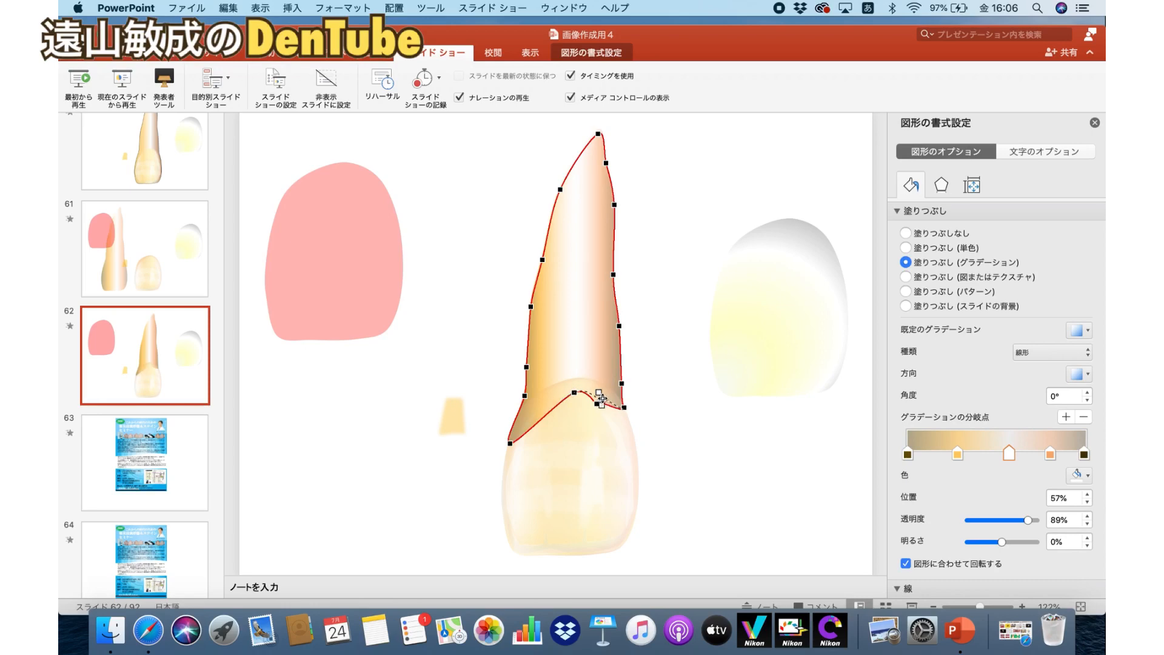
drag(510, 443, 554, 393)
- Adjust the points along the root copy's lower edge so it follows the curved upper edge of the crown
right_click(601, 395)
click(639, 457)
click(601, 394)
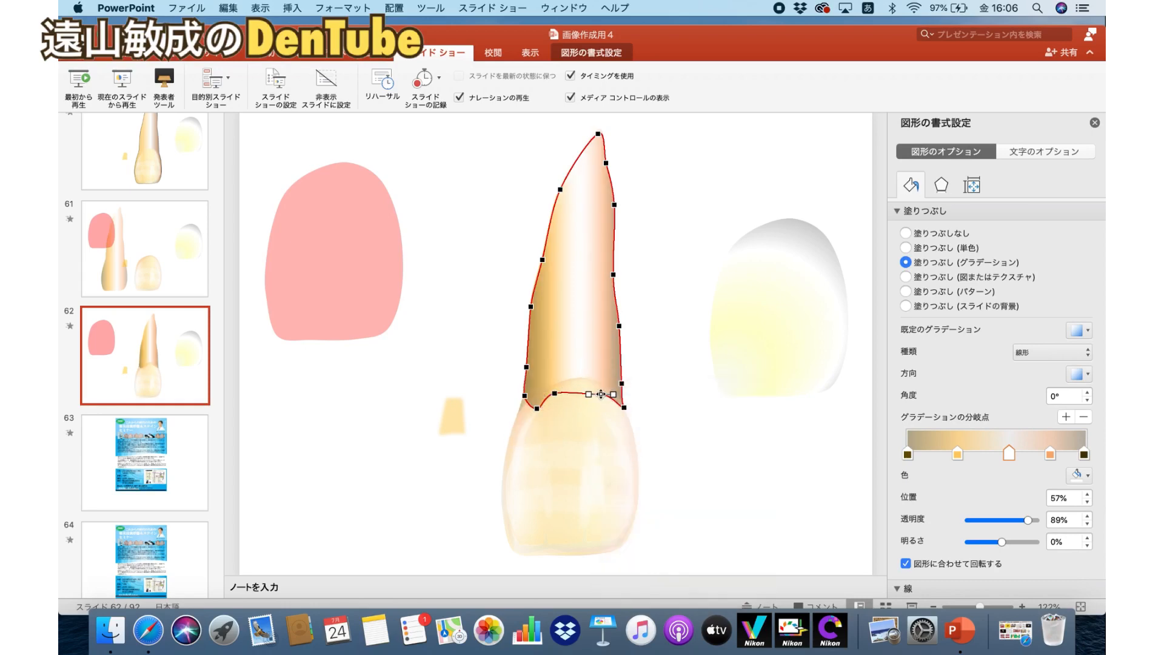
right_click(601, 395)
click(592, 387)
drag(601, 394, 598, 382)
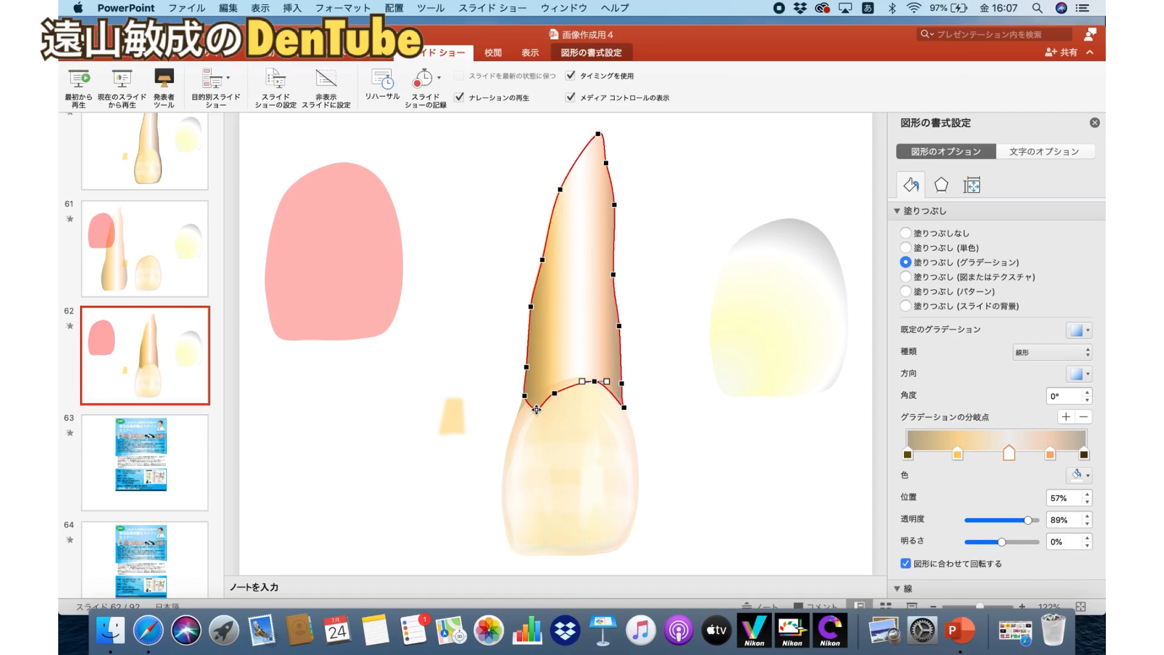
drag(536, 409, 591, 383)
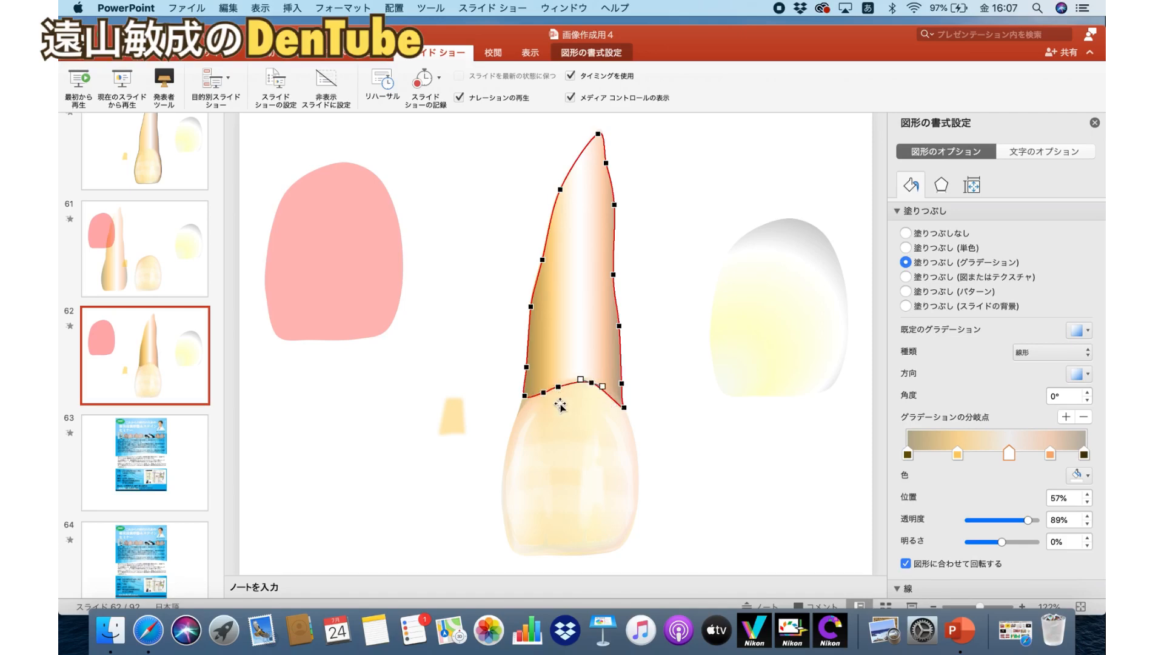
- Fine-tune the lower-left corner point of the root copy against the side of the crown
drag(525, 396, 524, 410)
click(488, 428)
click(525, 408)
right_click(541, 377)
click(581, 265)
drag(519, 417, 519, 416)
click(498, 394)
- Move the root copy to the right of the tooth and delete the spare yellow-grey crown, small trapezoid and pink shape
drag(572, 333, 740, 361)
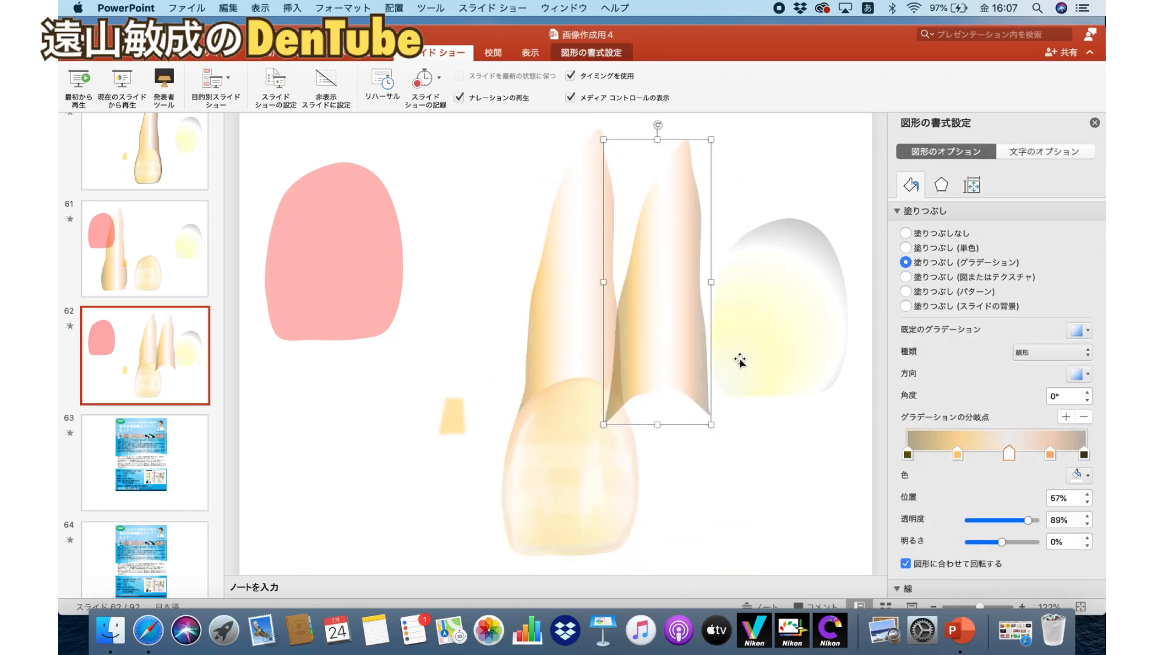
drag(853, 429, 715, 176)
click(451, 420)
key(Delete)
drag(693, 377, 730, 373)
click(375, 291)
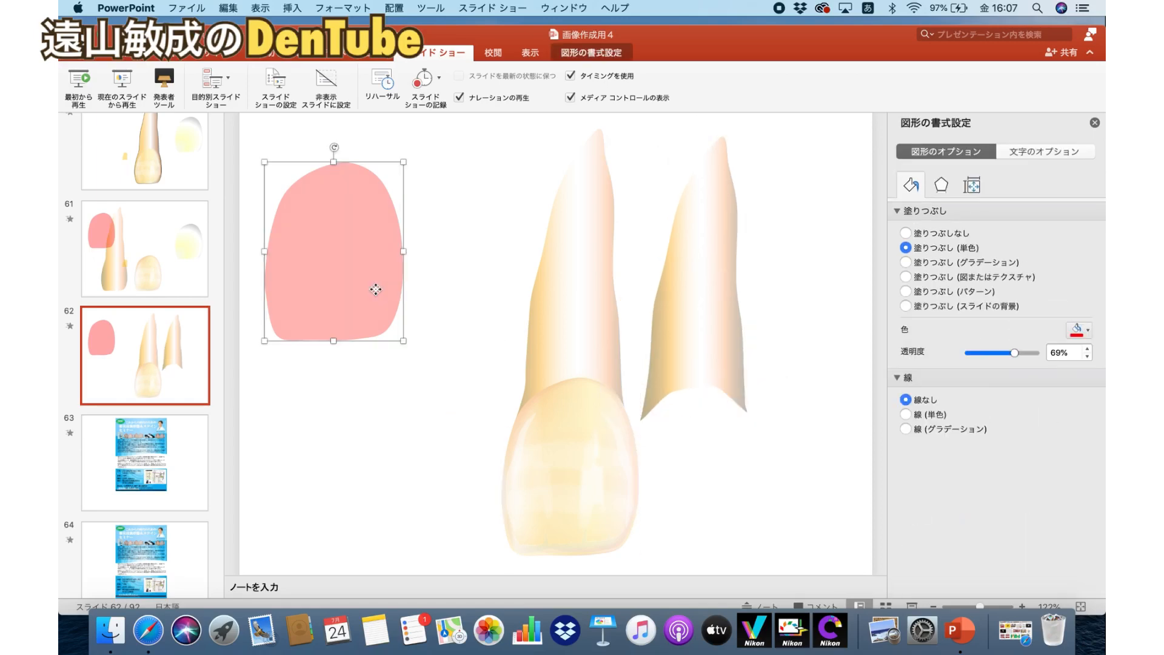
key(Delete)
- Give the root copy a solid dark gold fill from the recently used colours
click(725, 328)
click(936, 245)
click(1080, 329)
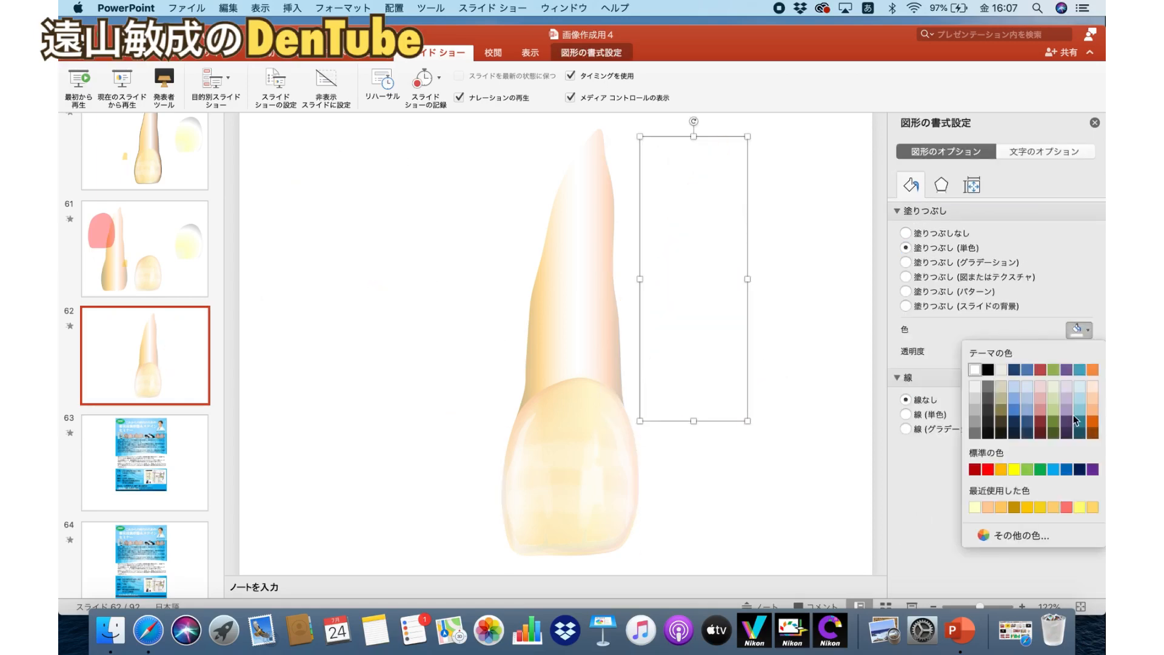
click(1093, 398)
click(1079, 329)
click(1014, 507)
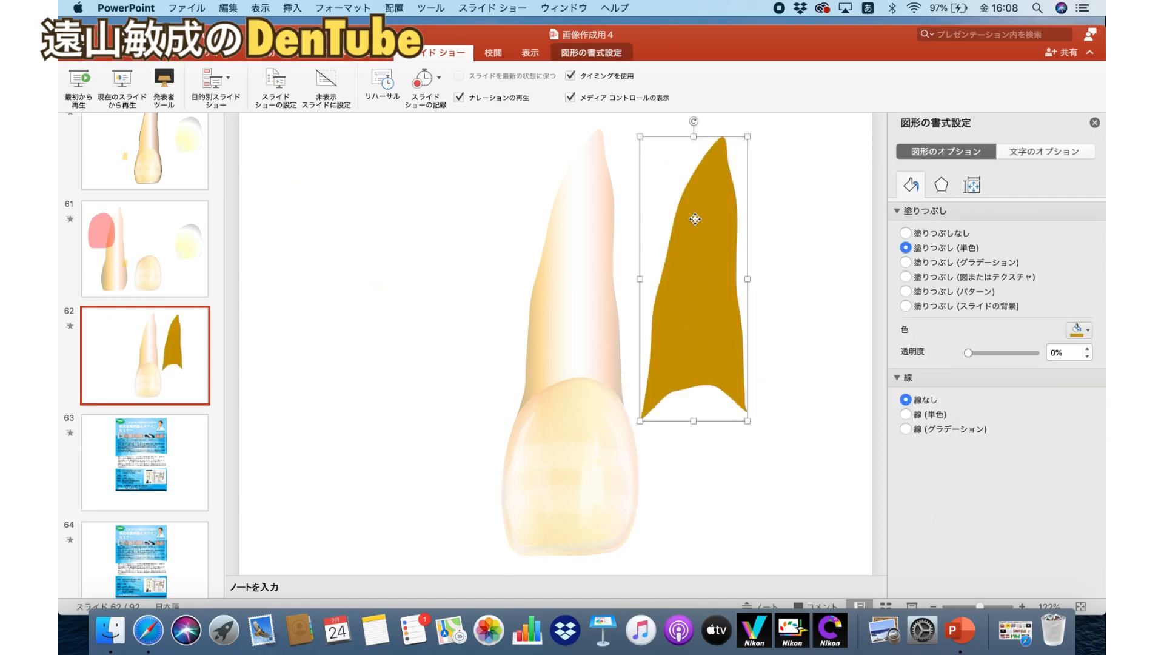
- Send the dark gold root copy to the back and place it over the tooth's root
click(592, 52)
click(735, 78)
click(758, 104)
drag(721, 349, 597, 344)
click(593, 346)
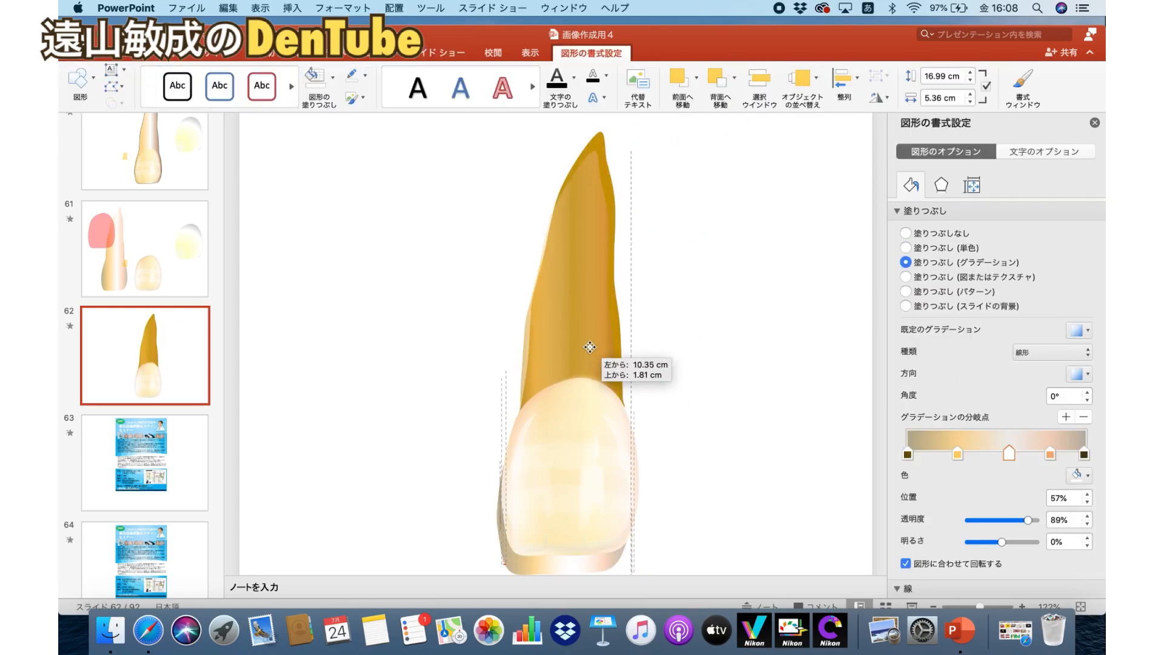
click(715, 398)
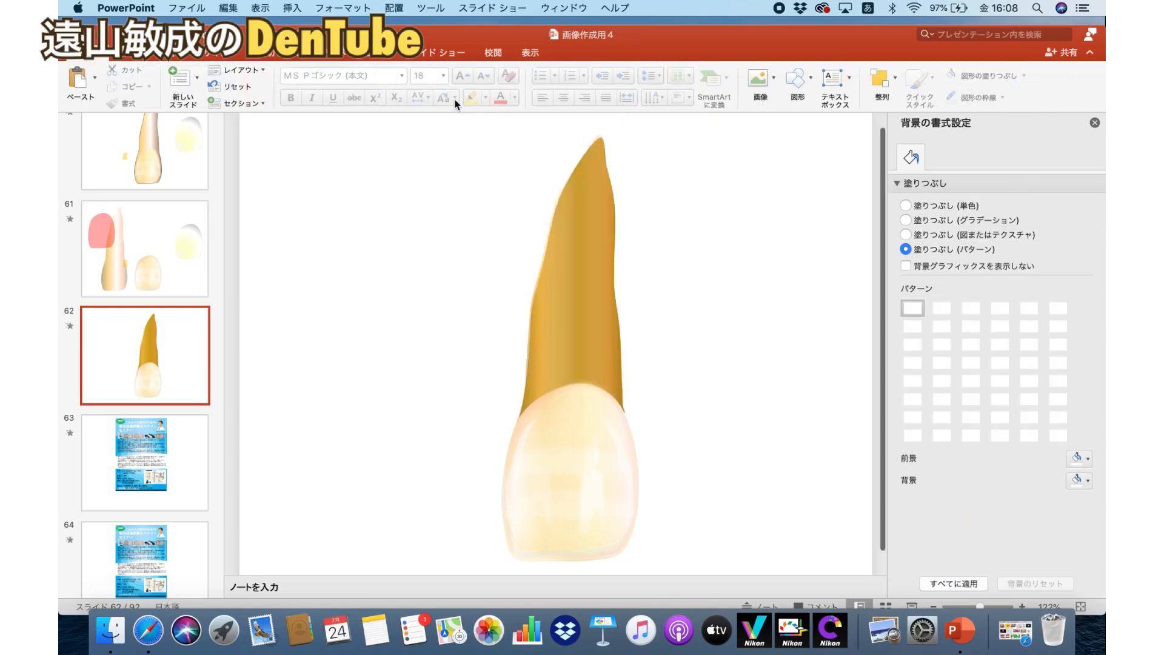
drag(484, 118, 672, 425)
click(587, 324)
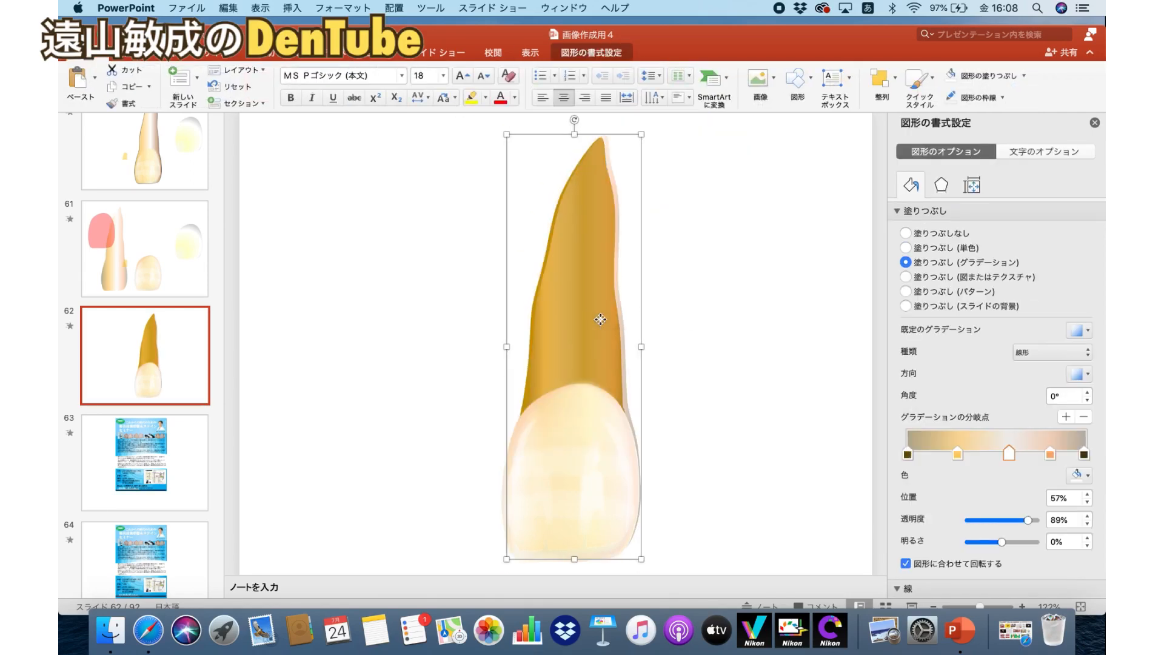
click(749, 457)
click(567, 303)
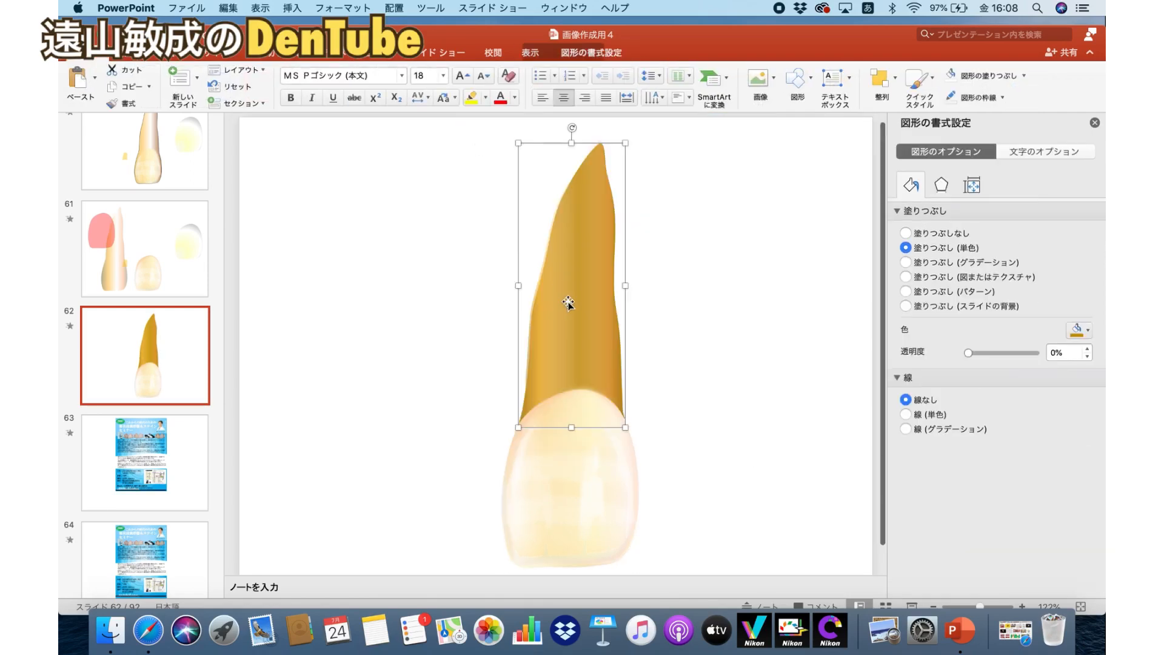
drag(593, 294, 573, 310)
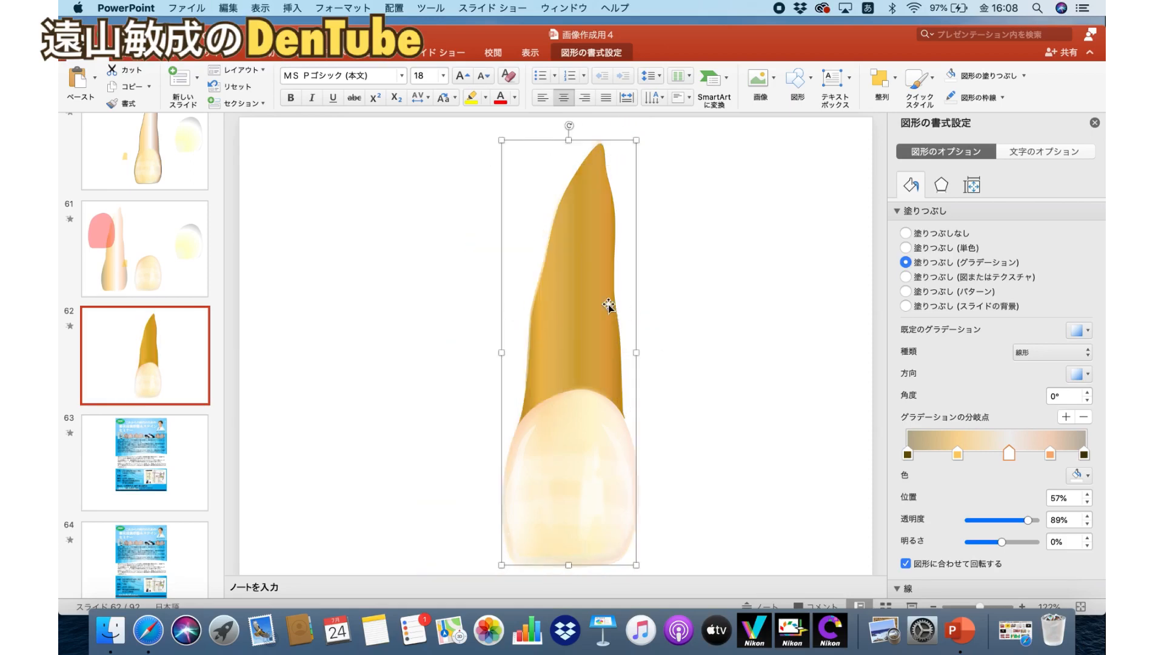
click(625, 412)
drag(729, 483, 456, 228)
drag(580, 261, 610, 230)
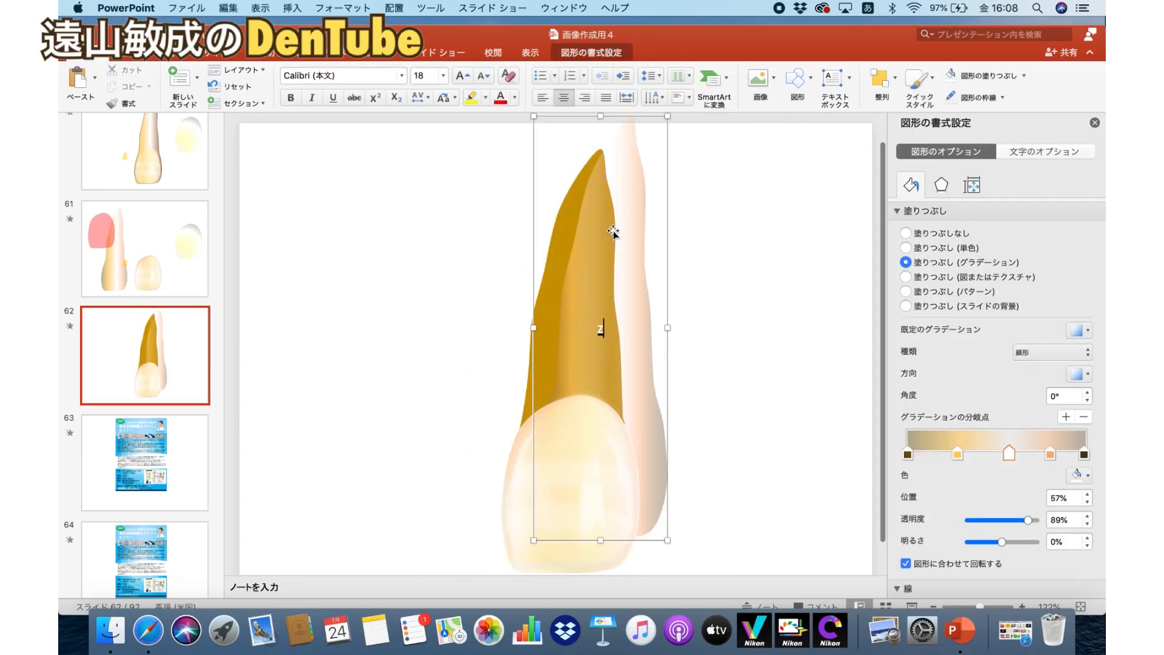
click(742, 299)
key(super+z)
- Move the dark gold root copy off the tooth and set its fill transparency to 41%
drag(720, 461, 456, 98)
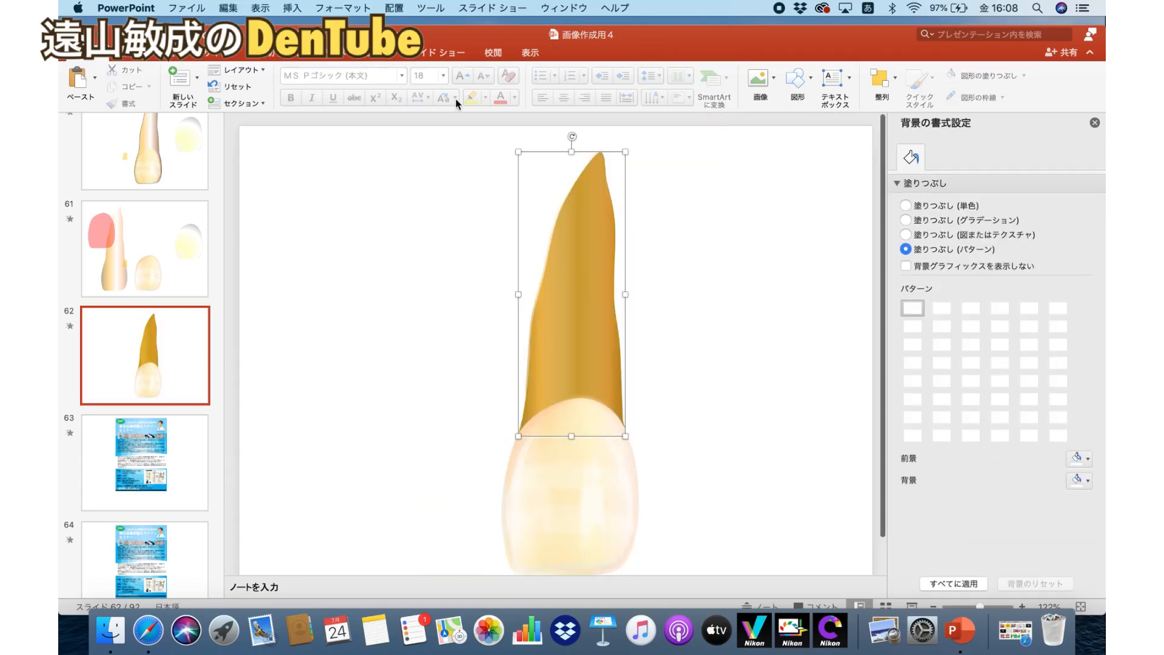
drag(590, 151, 732, 165)
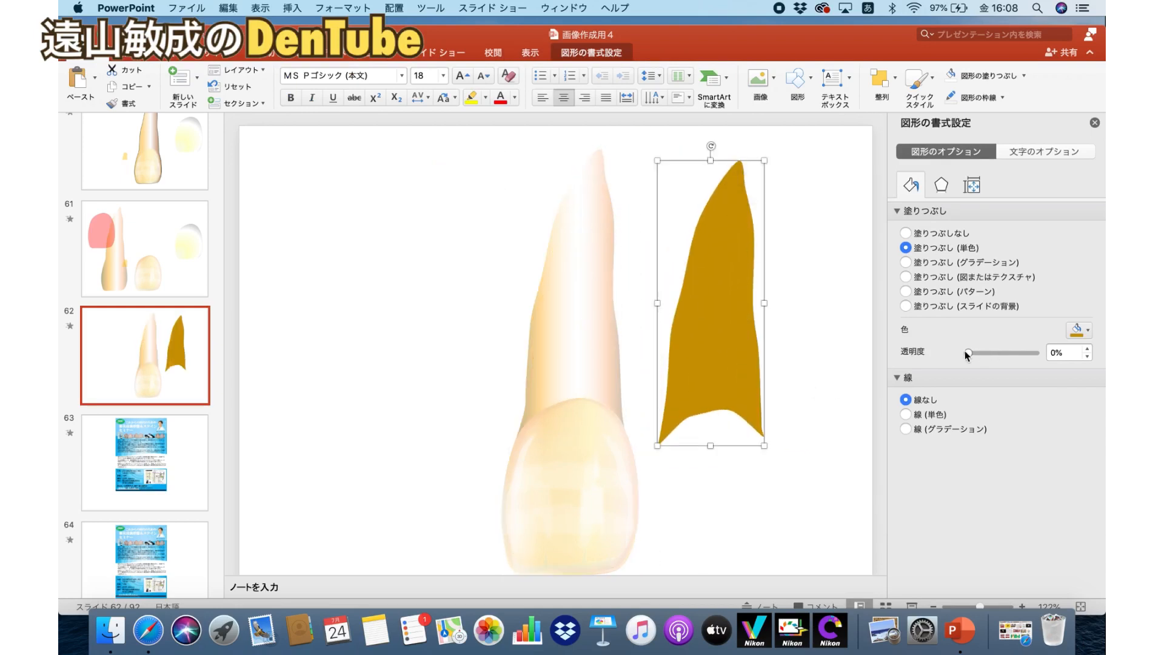
drag(969, 352, 995, 353)
- Place the translucent gold copy back over the root and stretch it slightly downwards and to the left
drag(731, 331, 614, 320)
drag(572, 434, 572, 443)
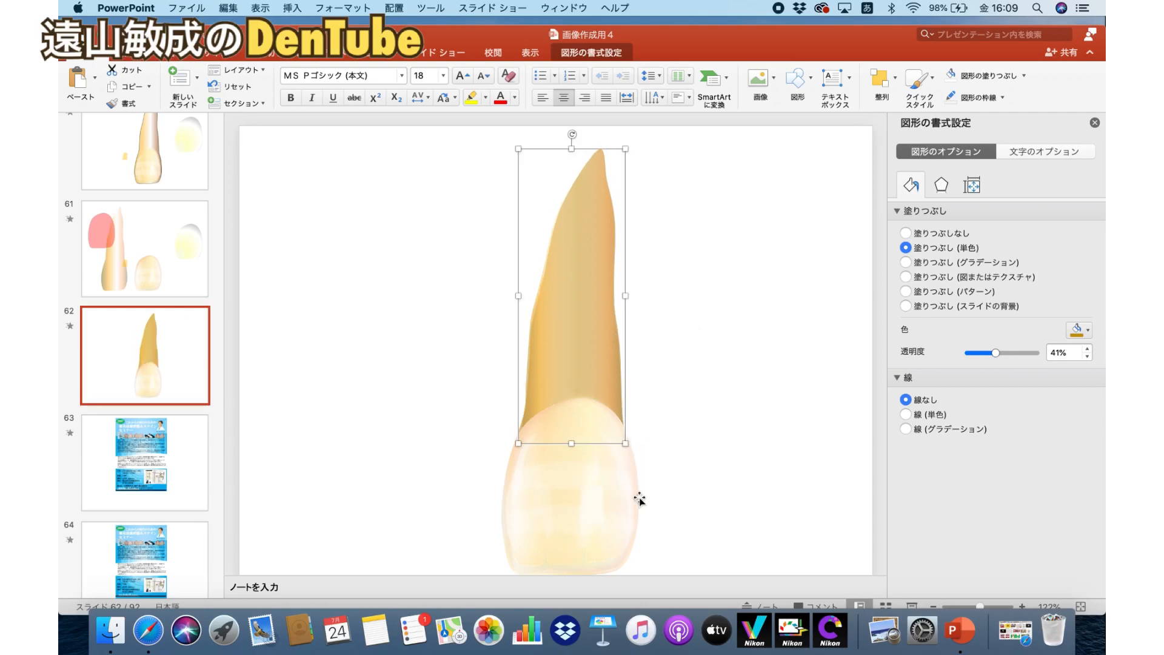
drag(518, 296, 516, 297)
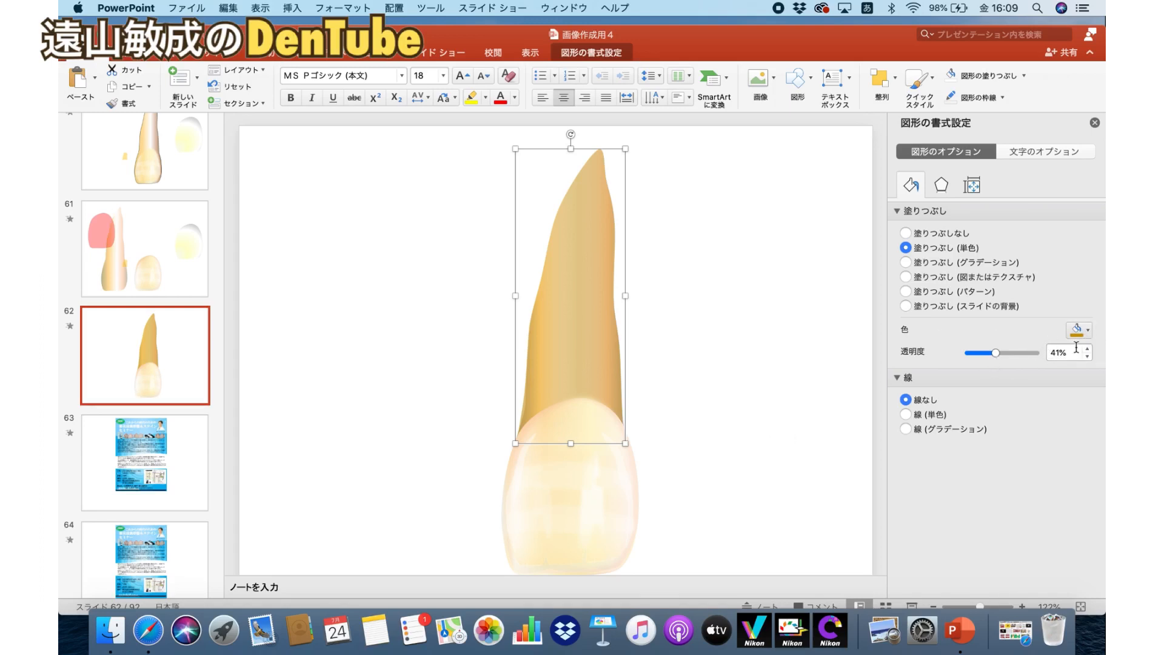
click(743, 332)
- Draw a narrow closed wavy curve about 8.9 cm high and 0.9 cm wide along the middle of the root
scroll(743, 332, down, 1)
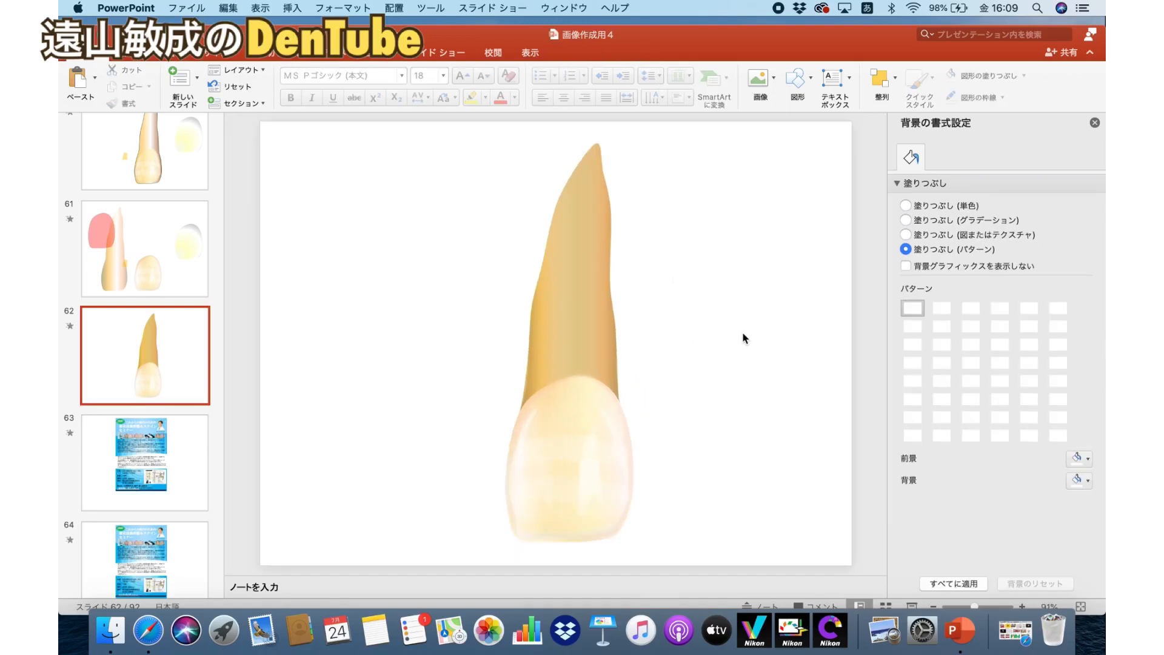
scroll(743, 332, up, 2)
click(798, 79)
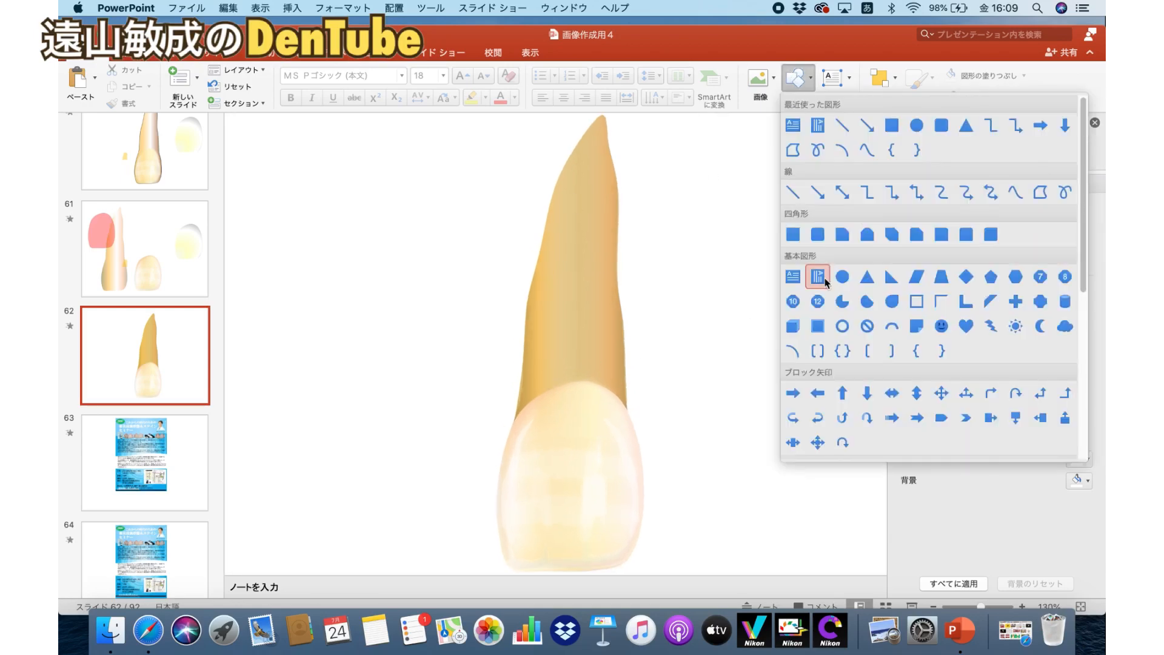
click(868, 152)
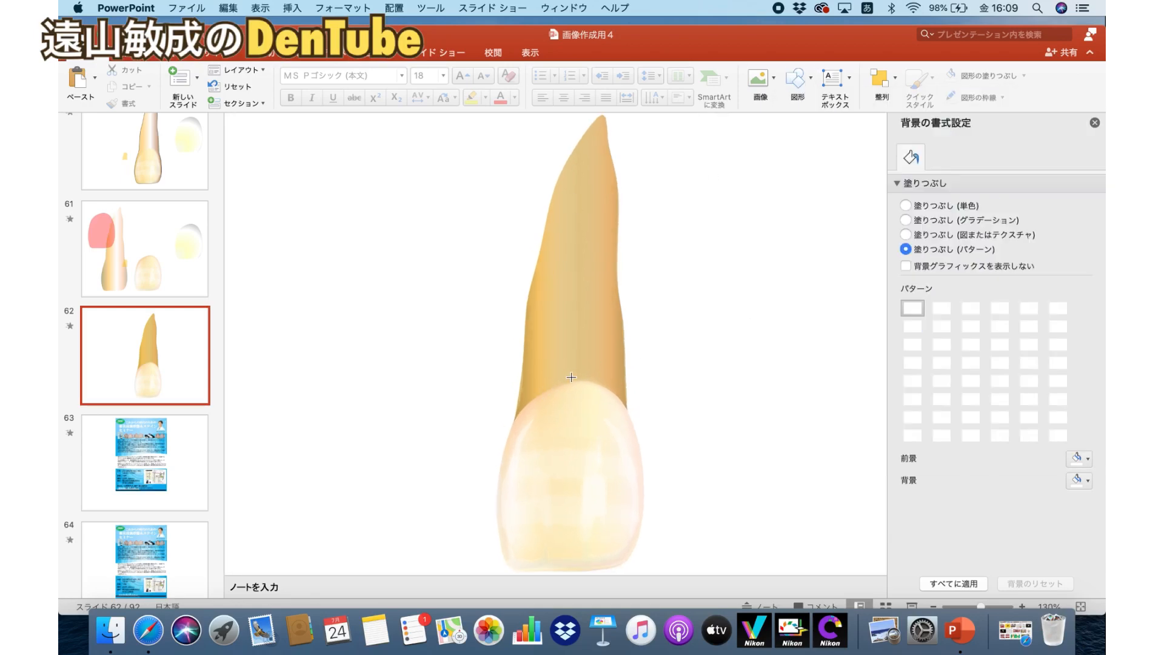
drag(571, 377, 583, 179)
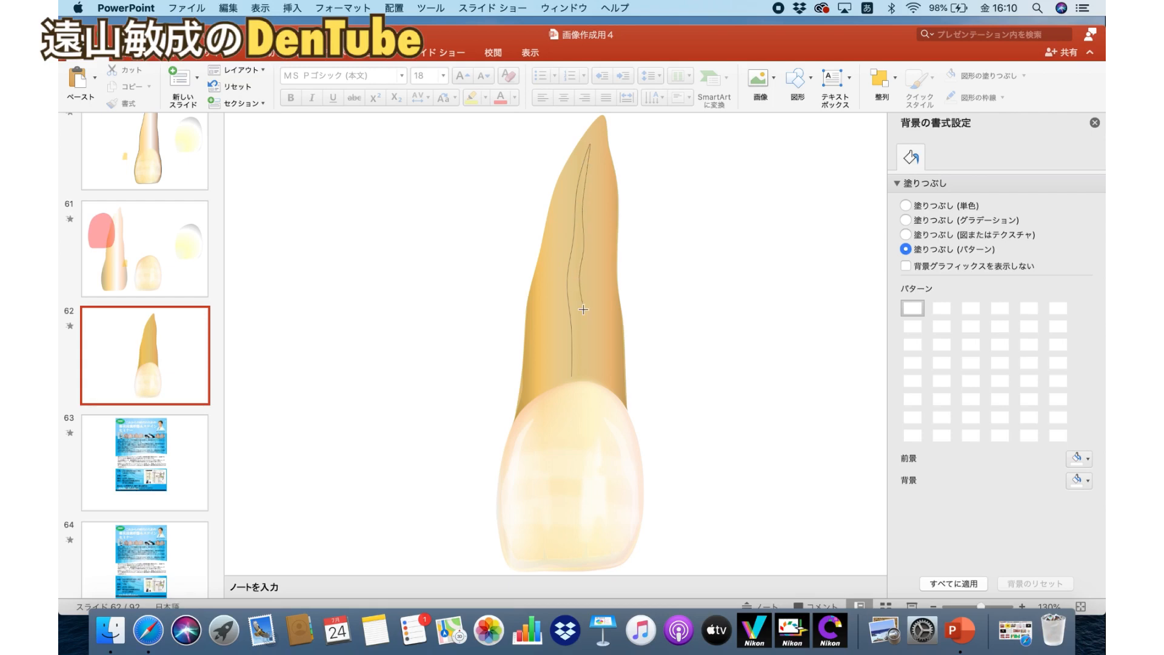
click(571, 379)
- Give the wavy highlight strip a solid fill at 34% transparency, no outline and 2 pt soft edges
click(907, 248)
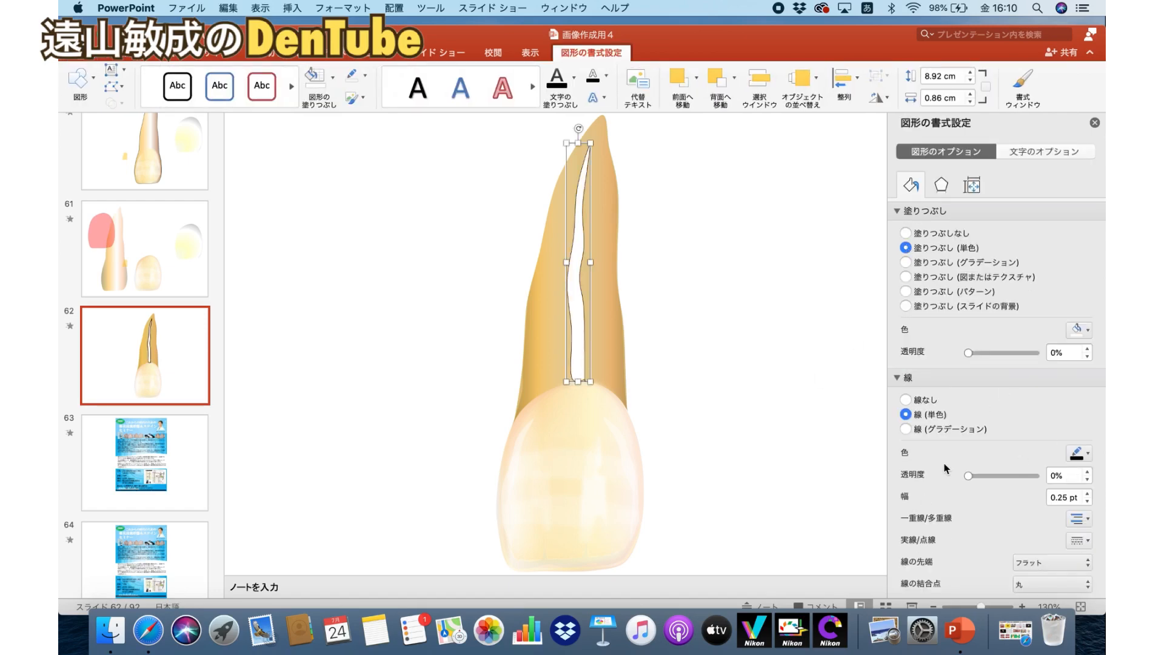
click(907, 400)
drag(969, 353, 992, 354)
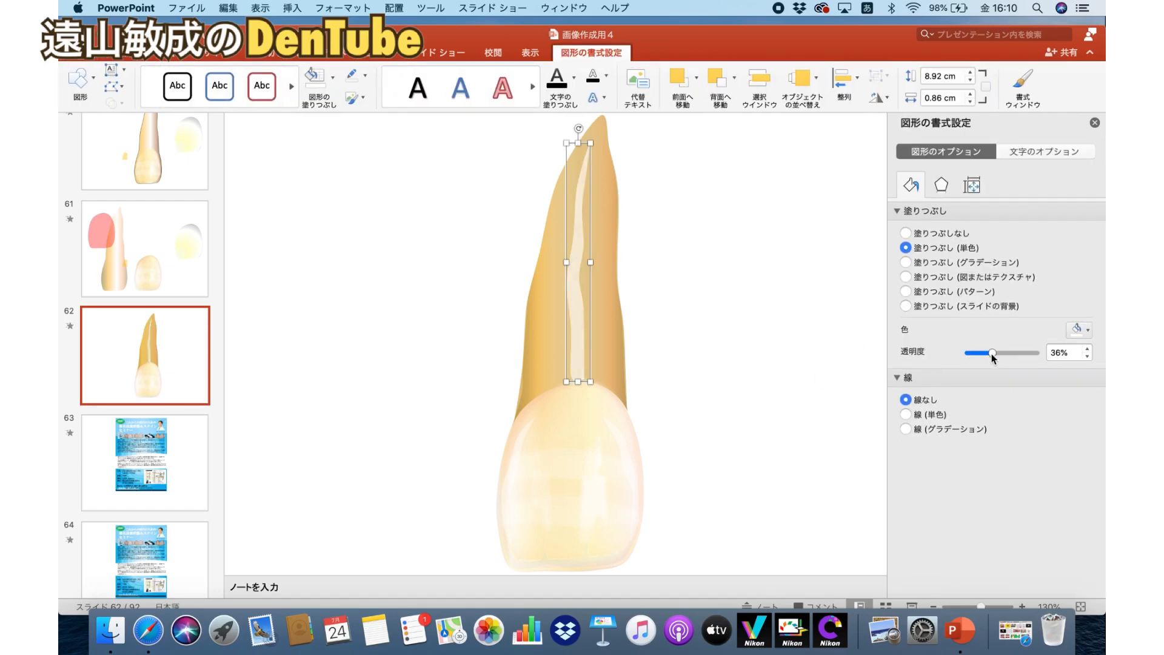
click(942, 184)
click(1090, 311)
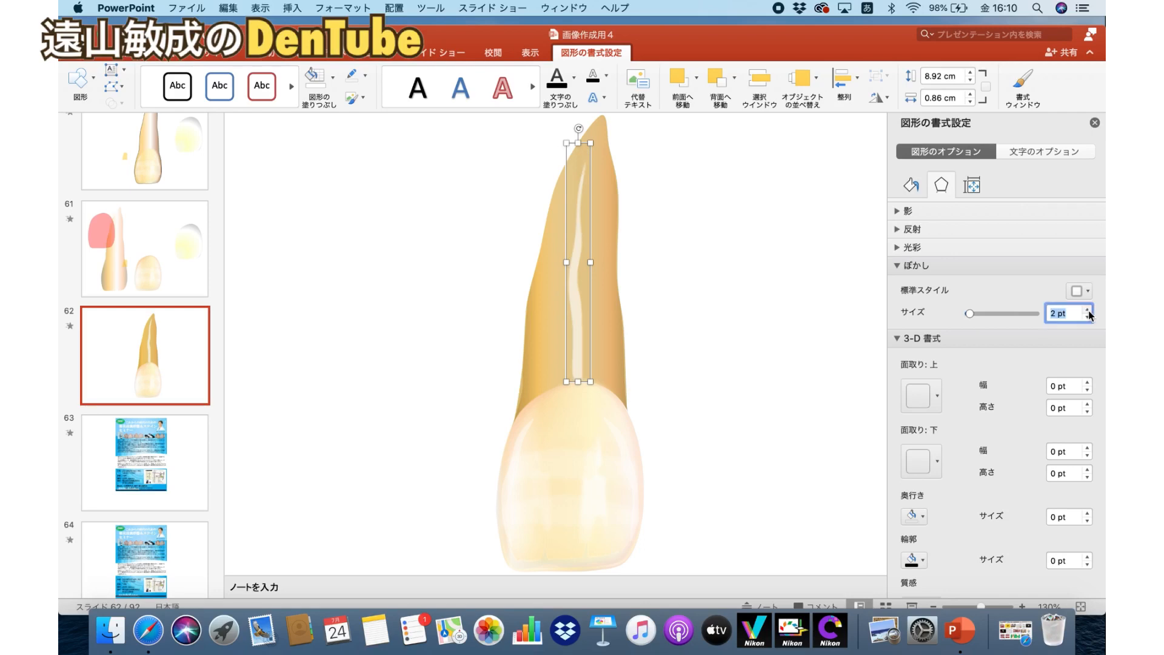
click(832, 358)
- Rotate the highlight strip about 4° clockwise and shift it towards the root's left side, adjusting its length and width
click(577, 369)
drag(581, 129, 606, 115)
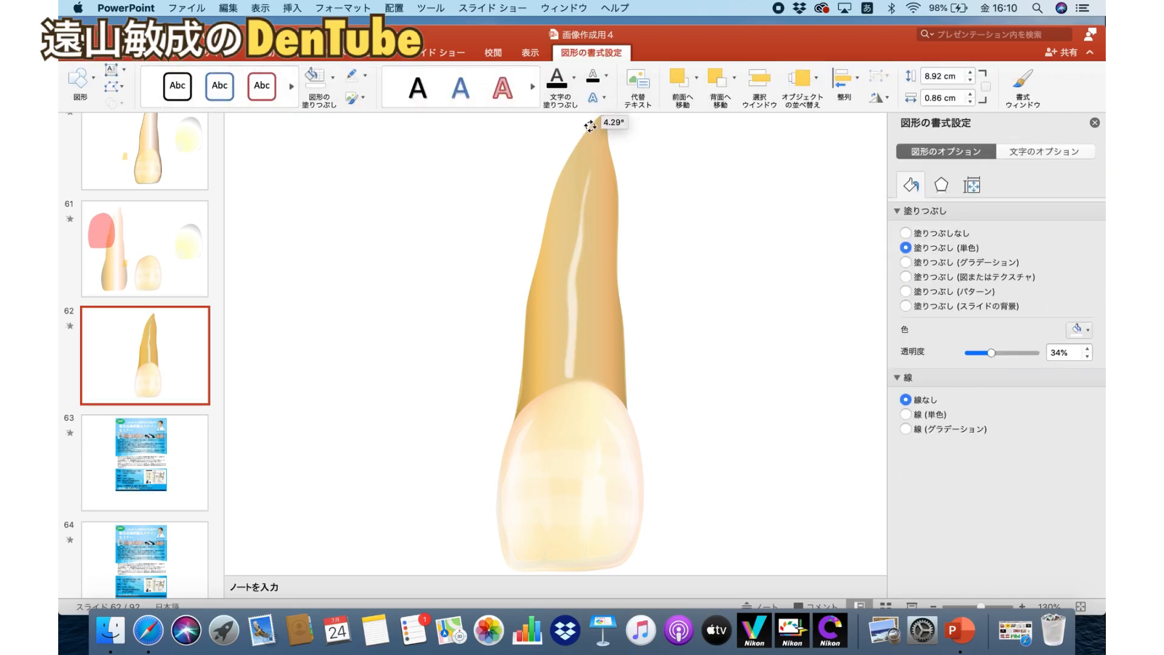
drag(572, 338, 559, 345)
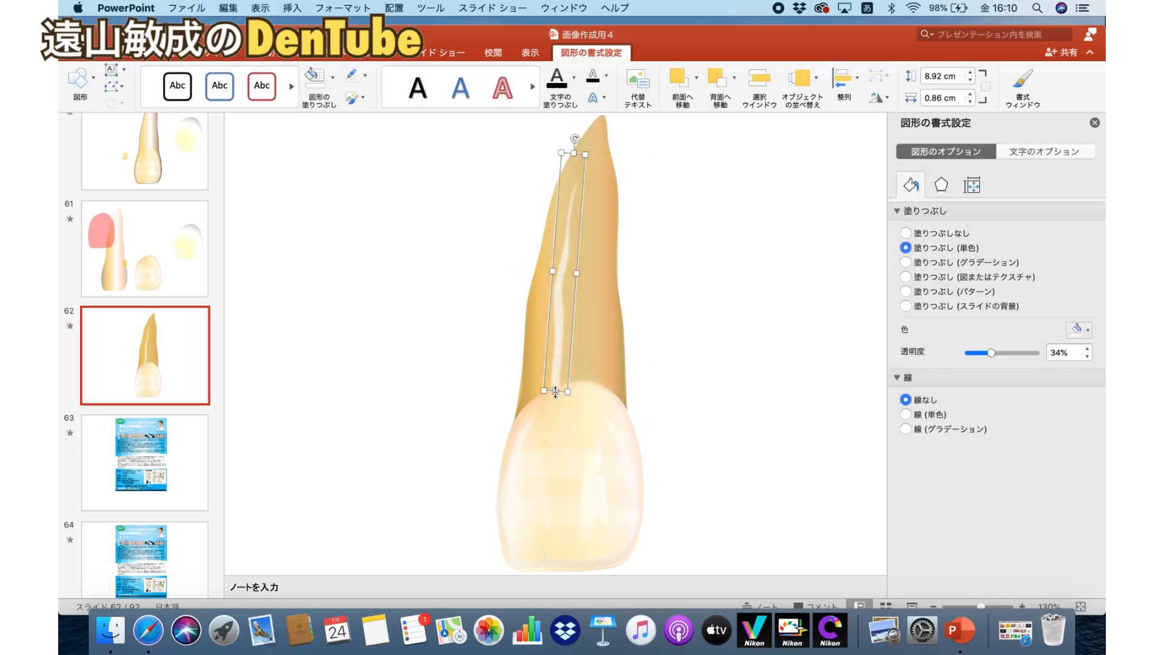
drag(556, 393, 555, 390)
click(702, 408)
click(564, 316)
drag(576, 272, 602, 273)
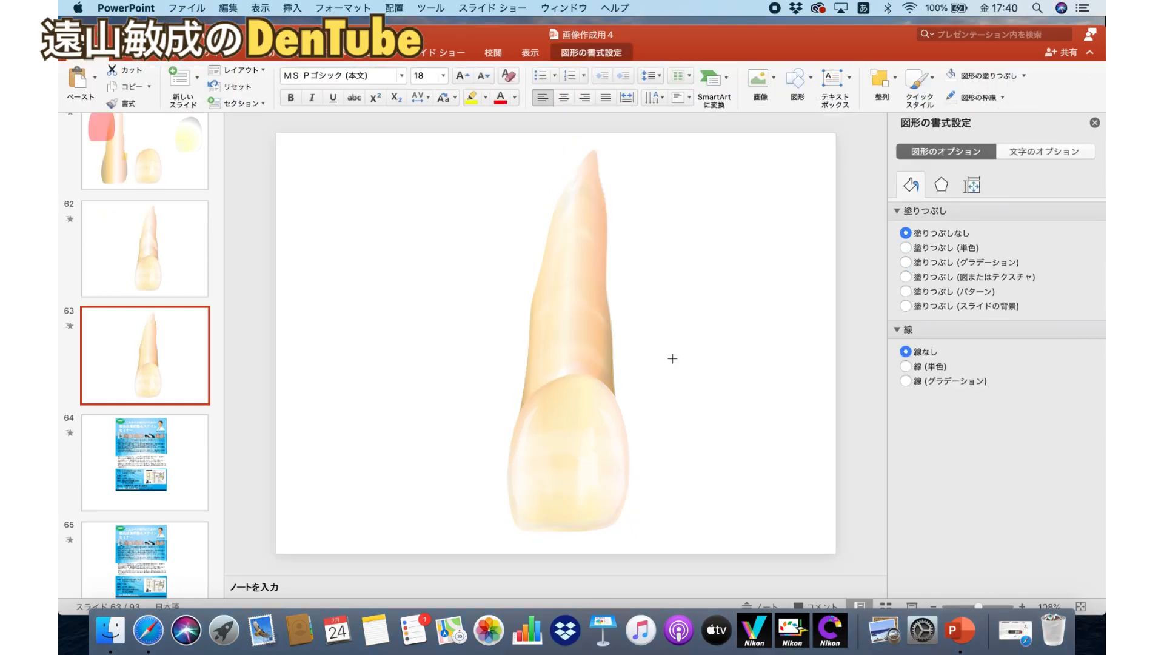
- Try to reshape the right side of the pale band across the middle of the root by editing its points
drag(649, 340, 483, 268)
right_click(613, 311)
click(643, 288)
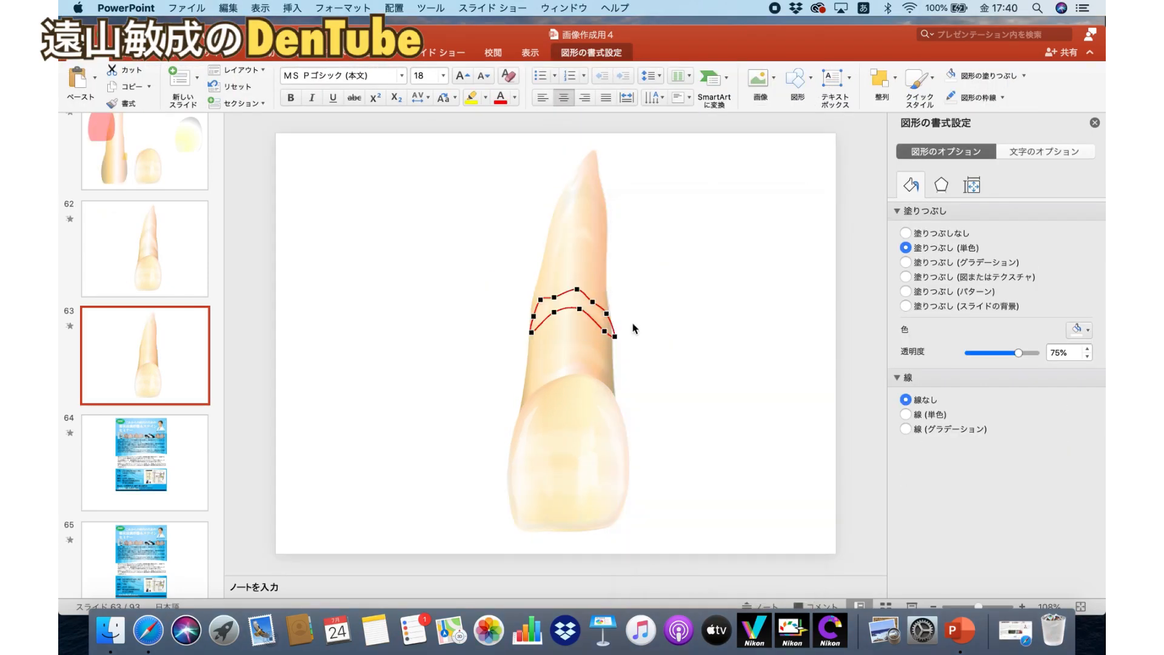
drag(610, 330, 605, 330)
right_click(597, 297)
click(628, 320)
click(653, 324)
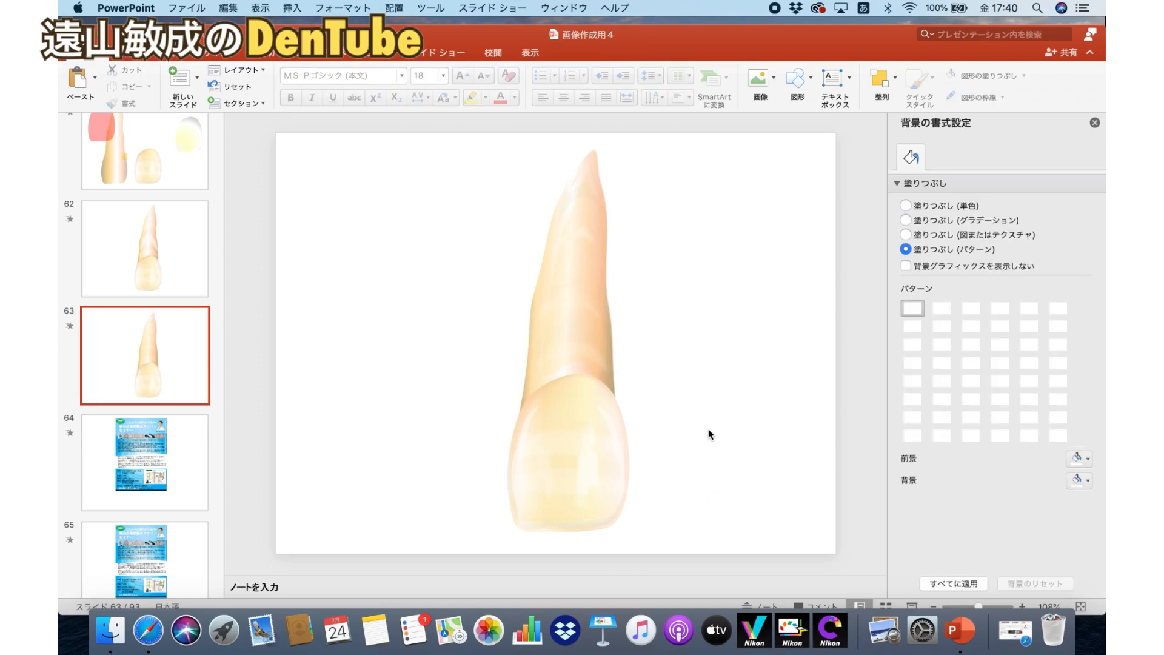
key(super+z)
key(super+z)
click(696, 399)
click(619, 519)
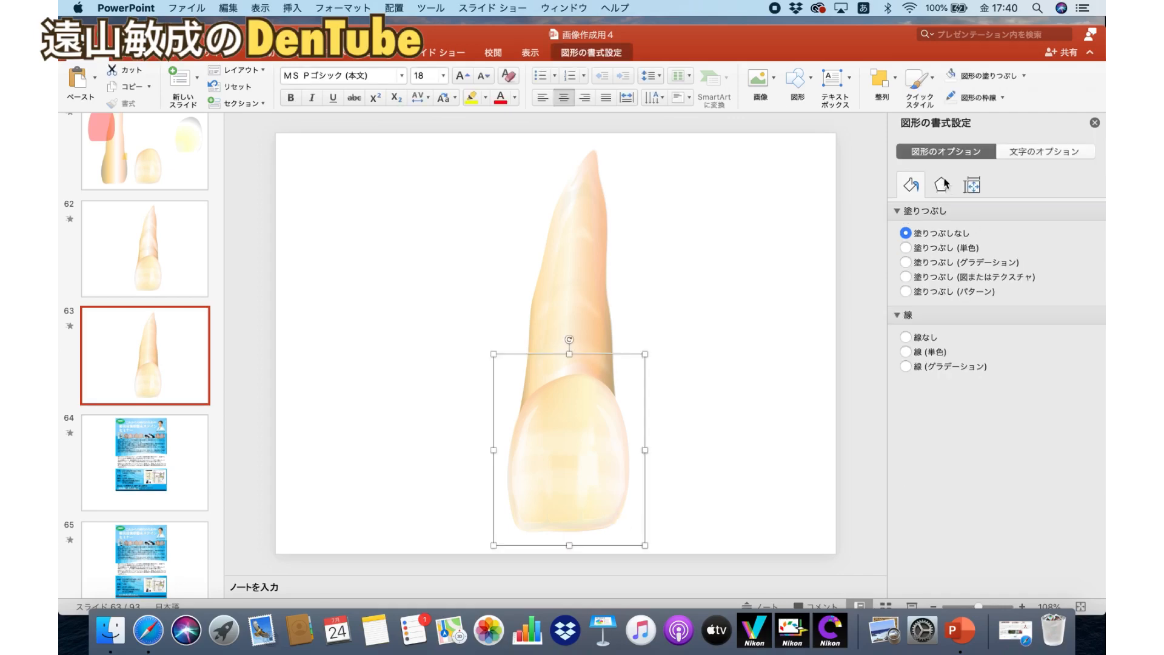
click(624, 480)
click(751, 470)
click(445, 53)
drag(657, 537, 418, 356)
click(611, 328)
click(572, 213)
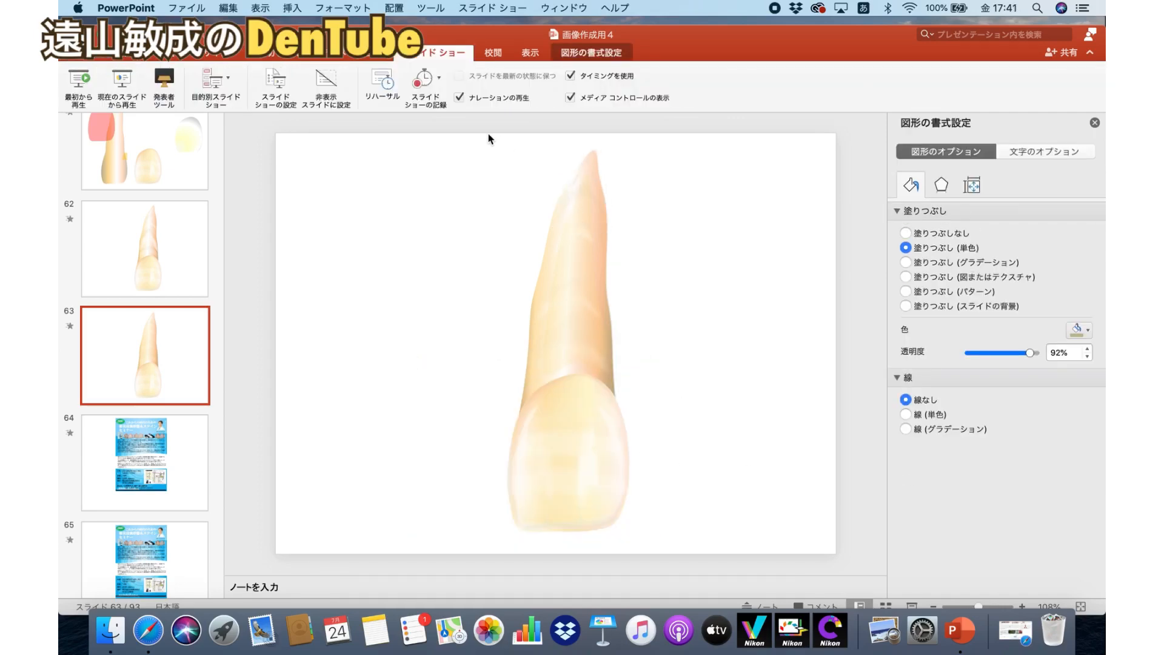
drag(488, 135, 690, 570)
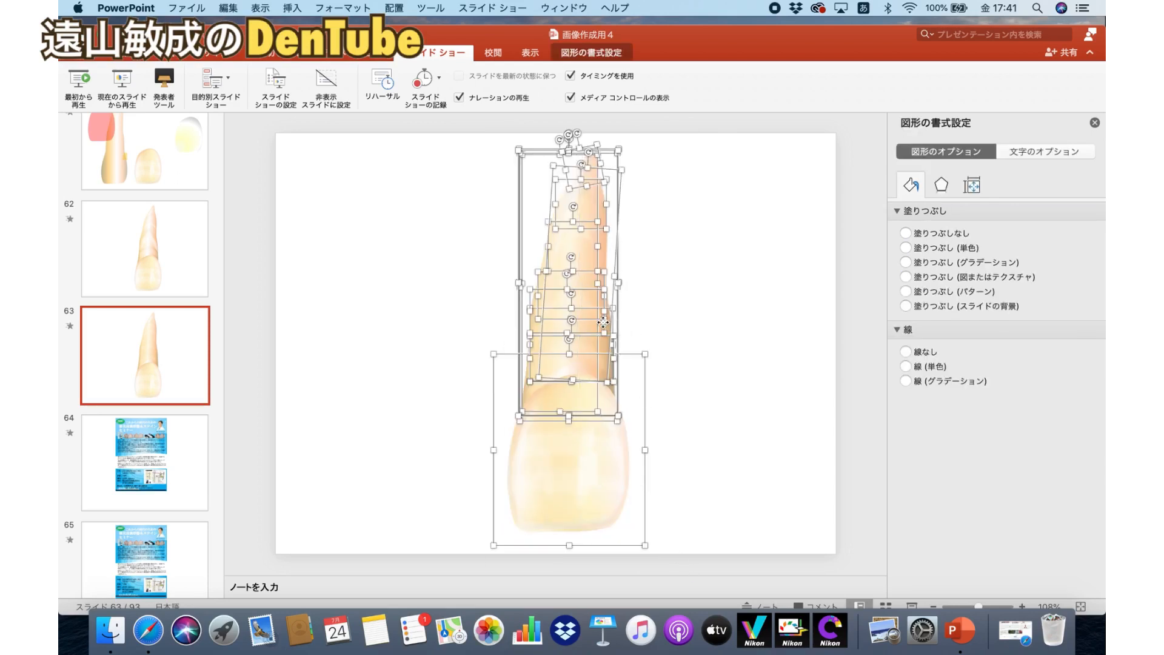
click(751, 446)
- Select all the stacked tooth shapes and deselect the others until only the full-tooth gradient shape remains selected
drag(725, 548, 449, 119)
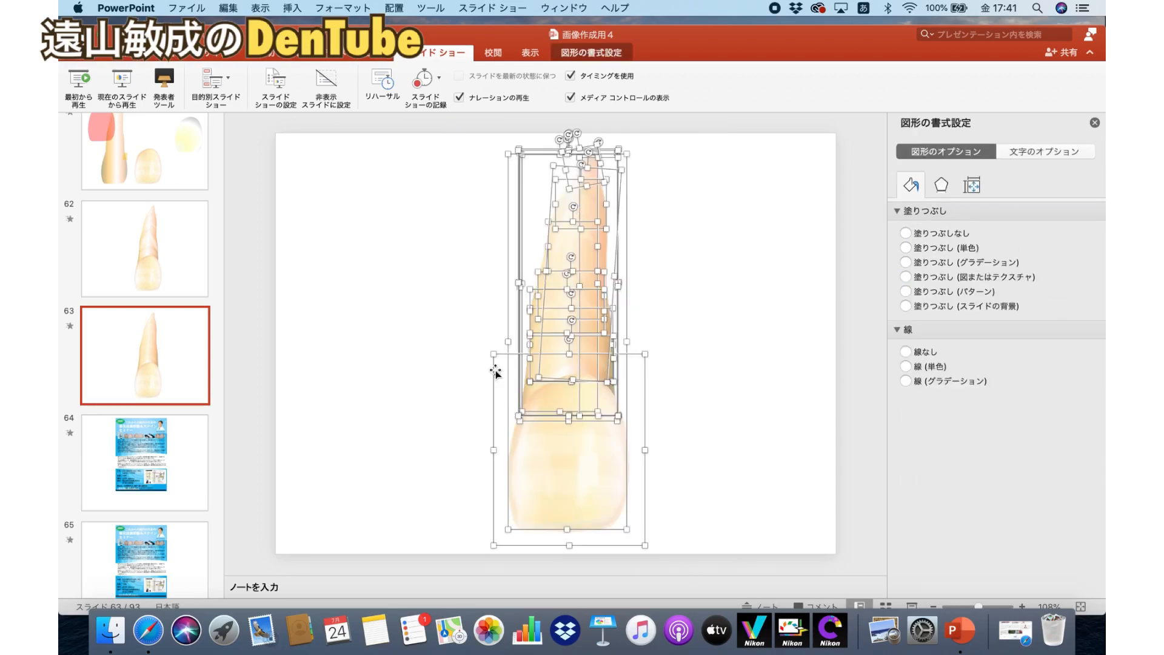
shift+click(536, 328)
shift+click(535, 330)
shift+click(532, 337)
shift+click(522, 337)
shift+click(521, 336)
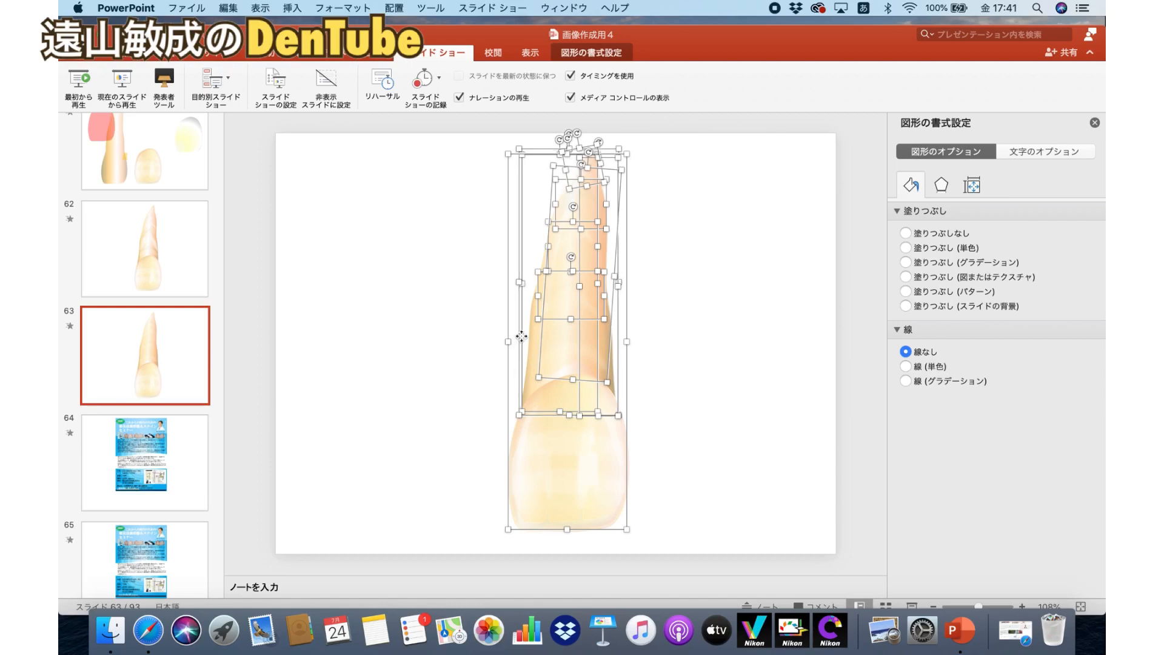
shift+click(522, 337)
shift+click(529, 333)
shift+click(539, 321)
shift+click(582, 325)
shift+click(577, 263)
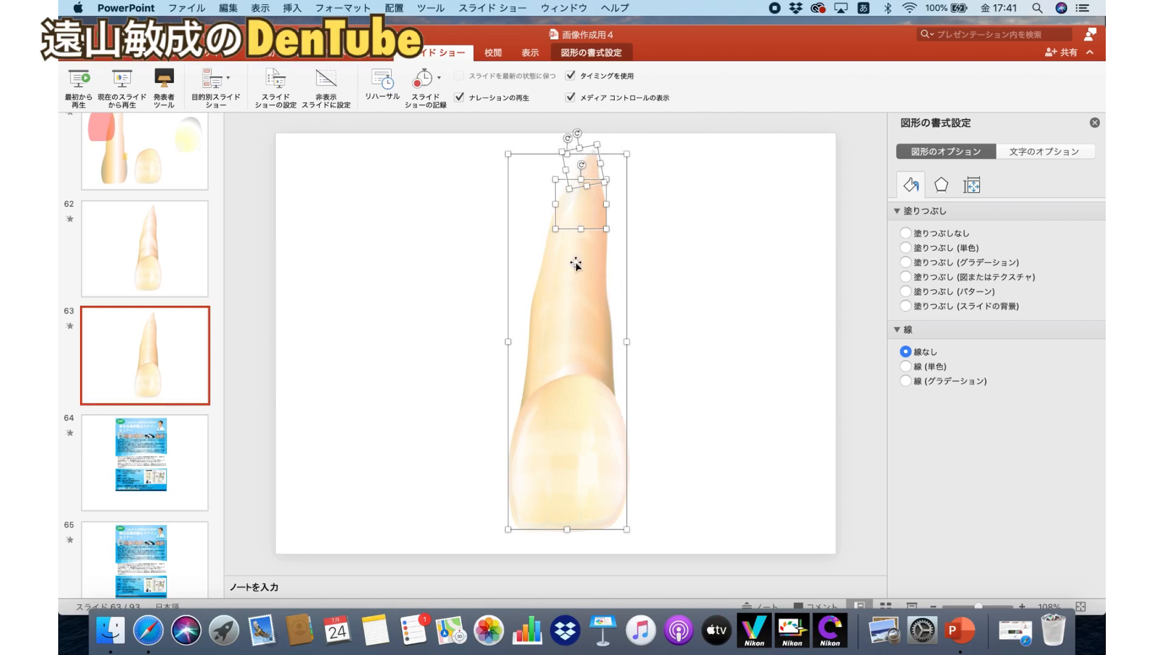
shift+click(585, 197)
shift+click(587, 194)
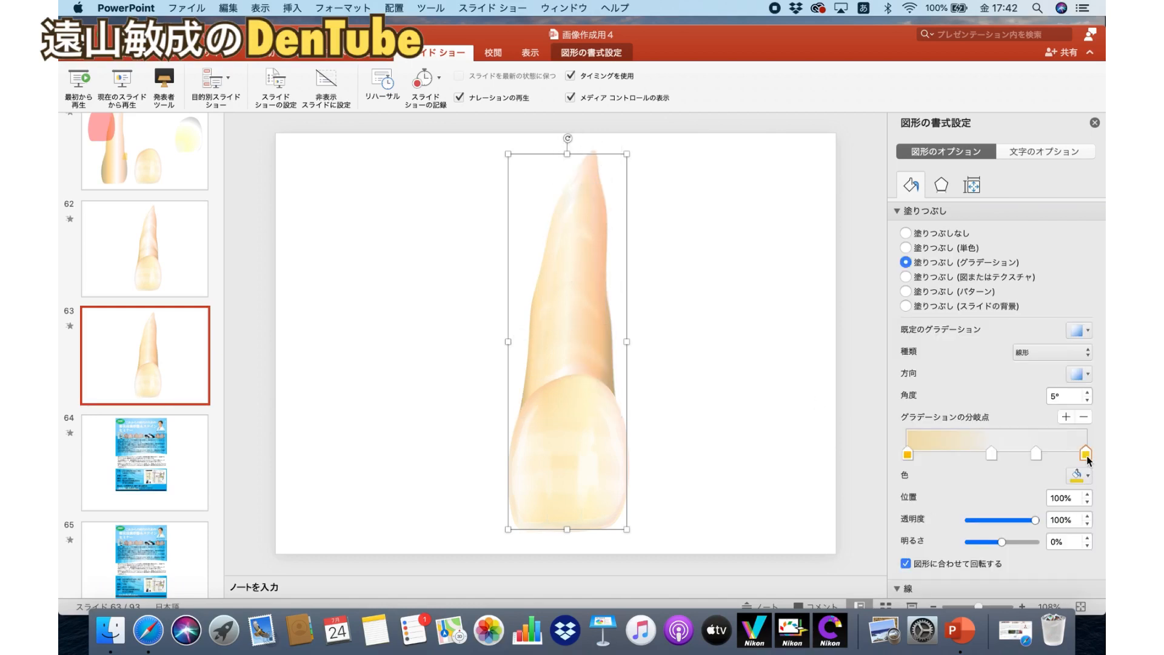
- Try darkening the right side of the full-tooth gradient with an opaque black end stop at 77%
drag(1035, 520, 909, 521)
click(908, 456)
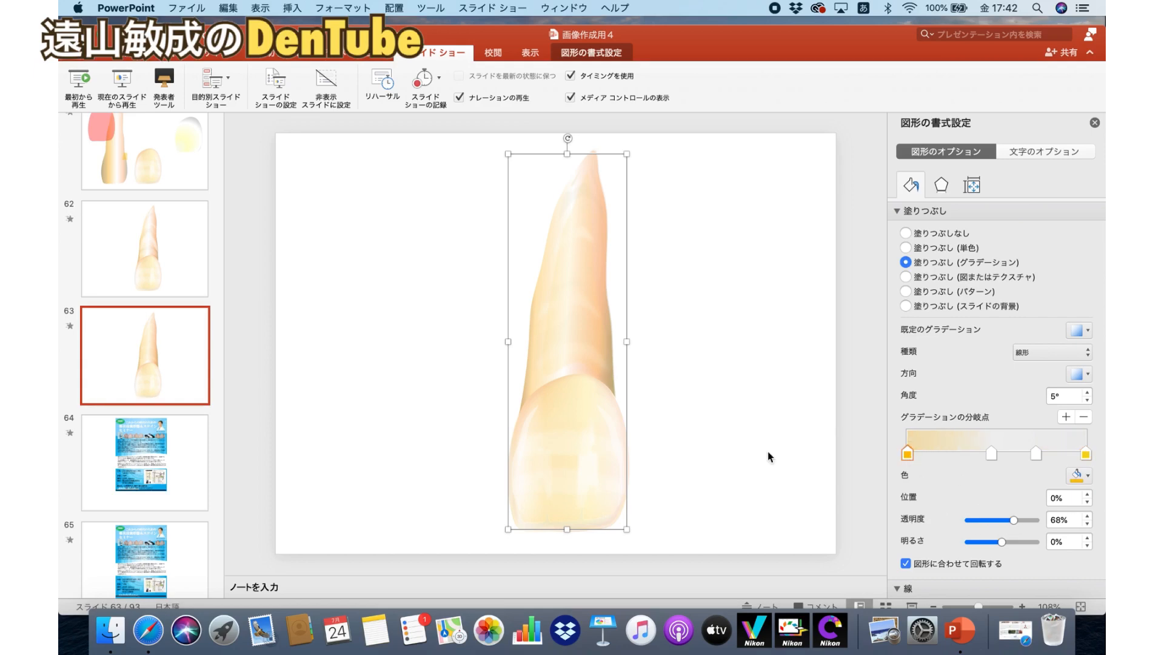
click(1085, 456)
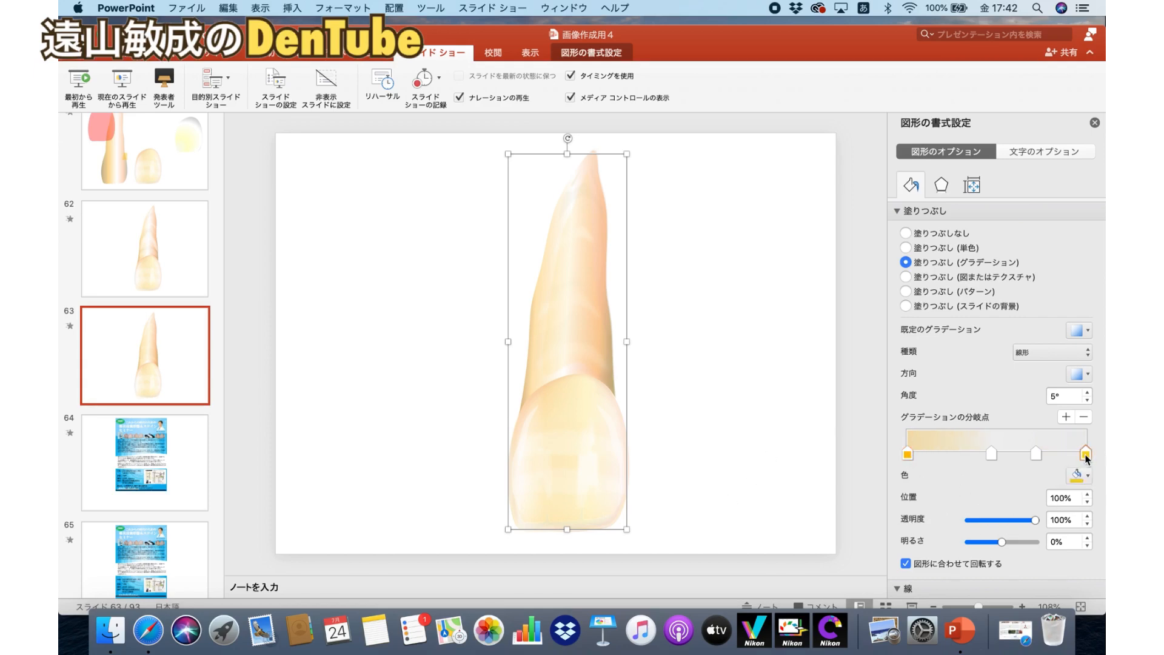
click(1083, 476)
click(995, 291)
drag(1084, 455, 1044, 455)
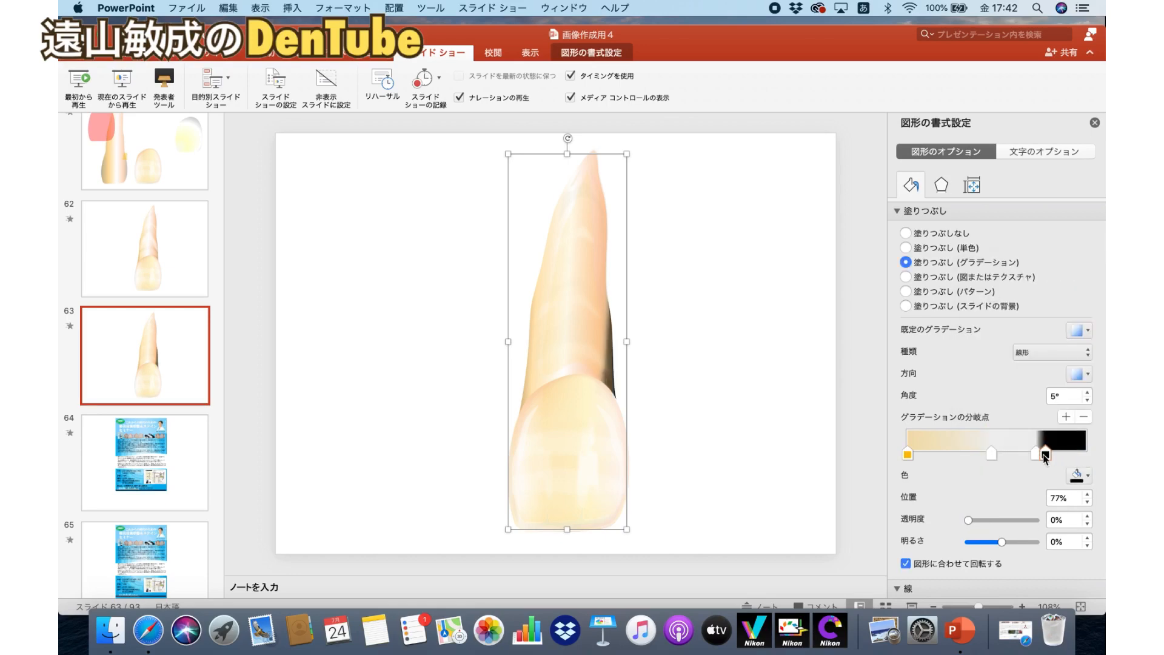
key(super+z)
key(super+z)
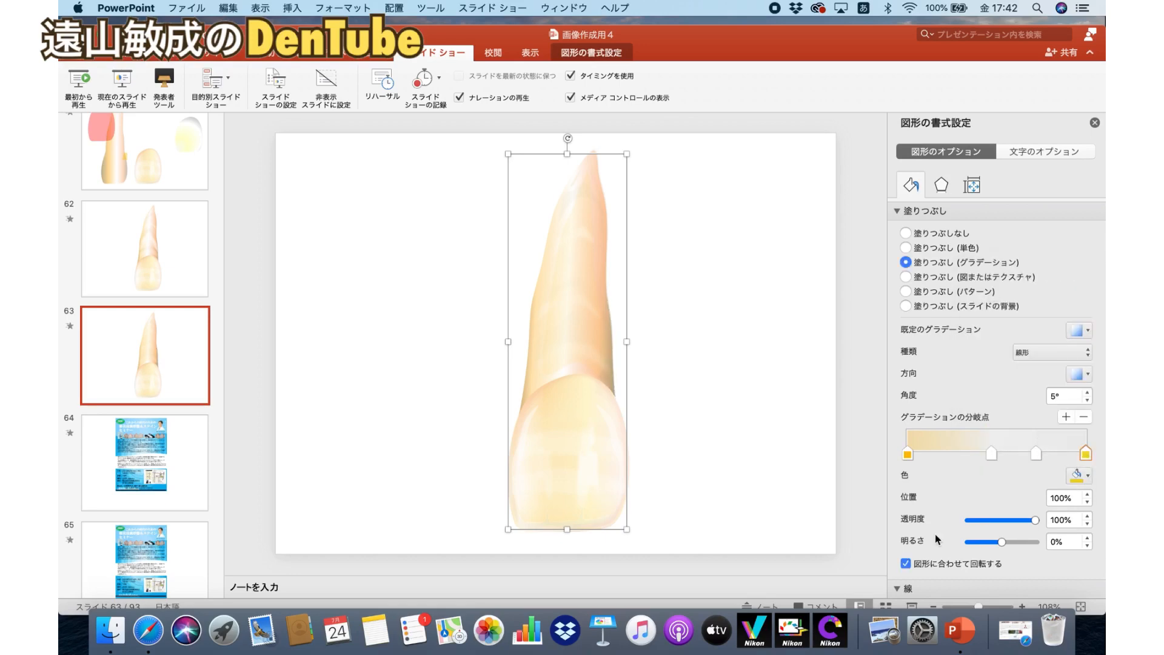
click(908, 455)
click(757, 470)
- Select the peach gradient overlay covering the whole crown within the crown group and try raising its end stop's transparency
click(580, 512)
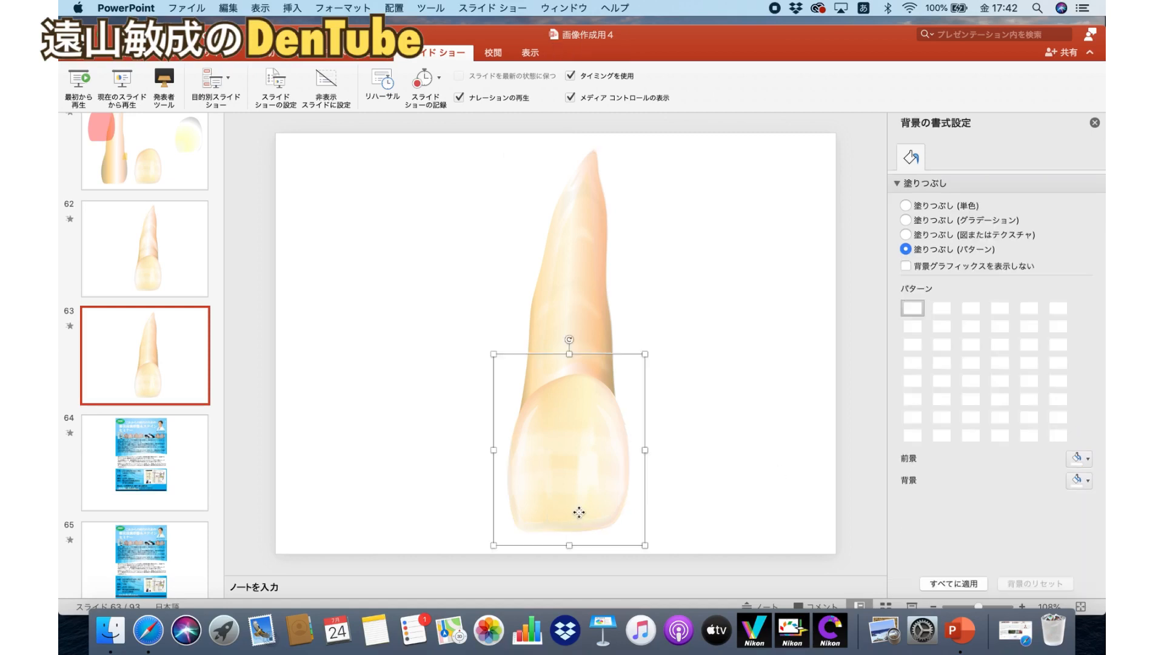
click(580, 391)
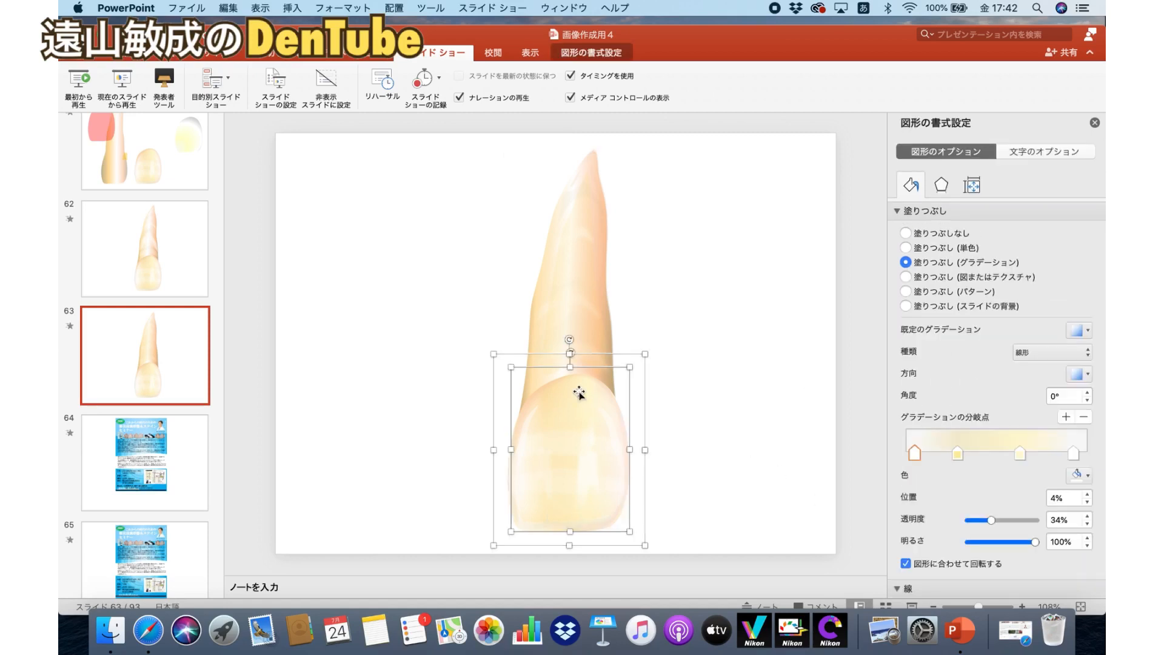
click(526, 490)
click(510, 443)
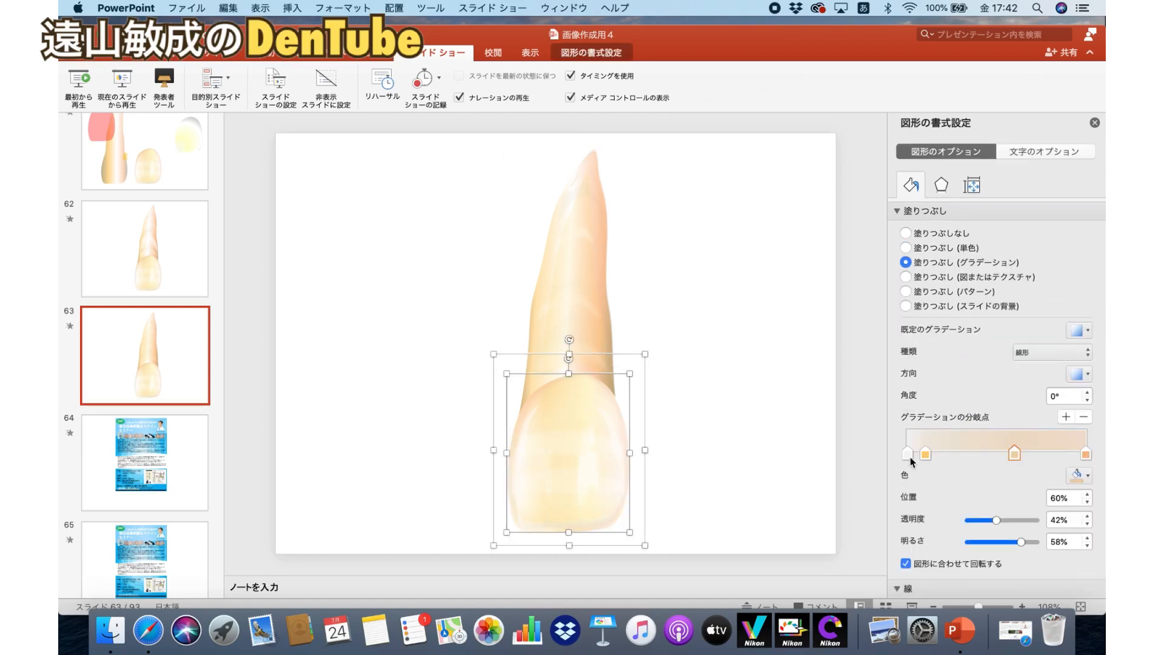
click(1086, 453)
drag(1038, 520, 1070, 521)
key(super+z)
- Try a dark gold start stop at 62% transparency on the crown's gradient overlay
click(908, 453)
click(1080, 475)
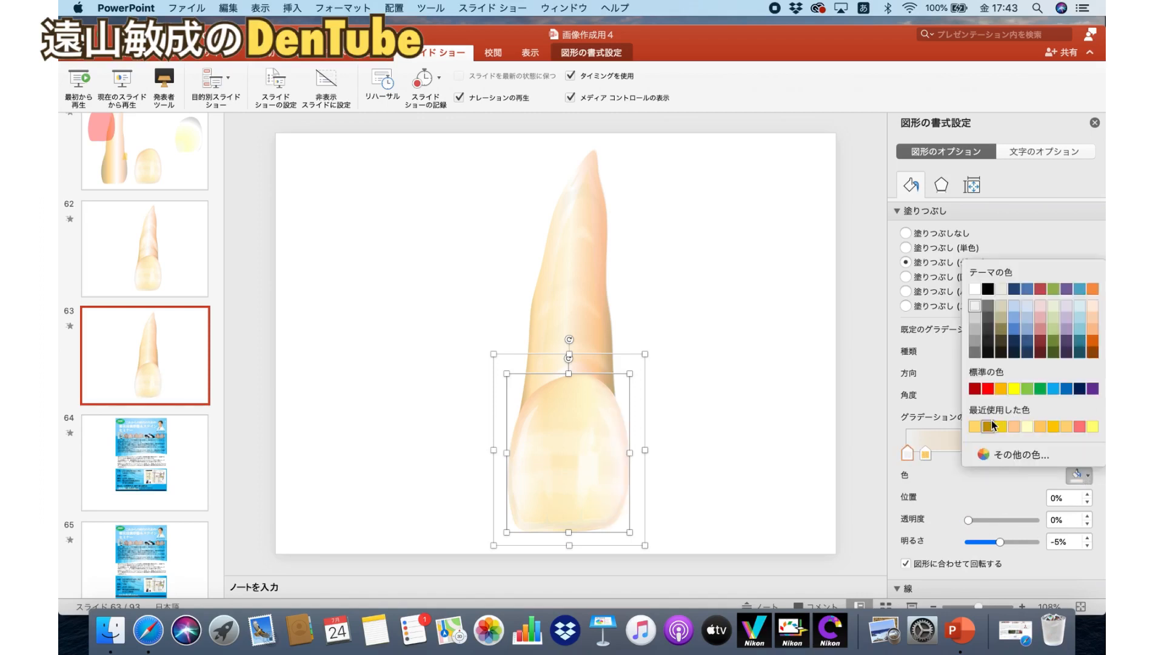
click(992, 423)
drag(969, 521, 1010, 520)
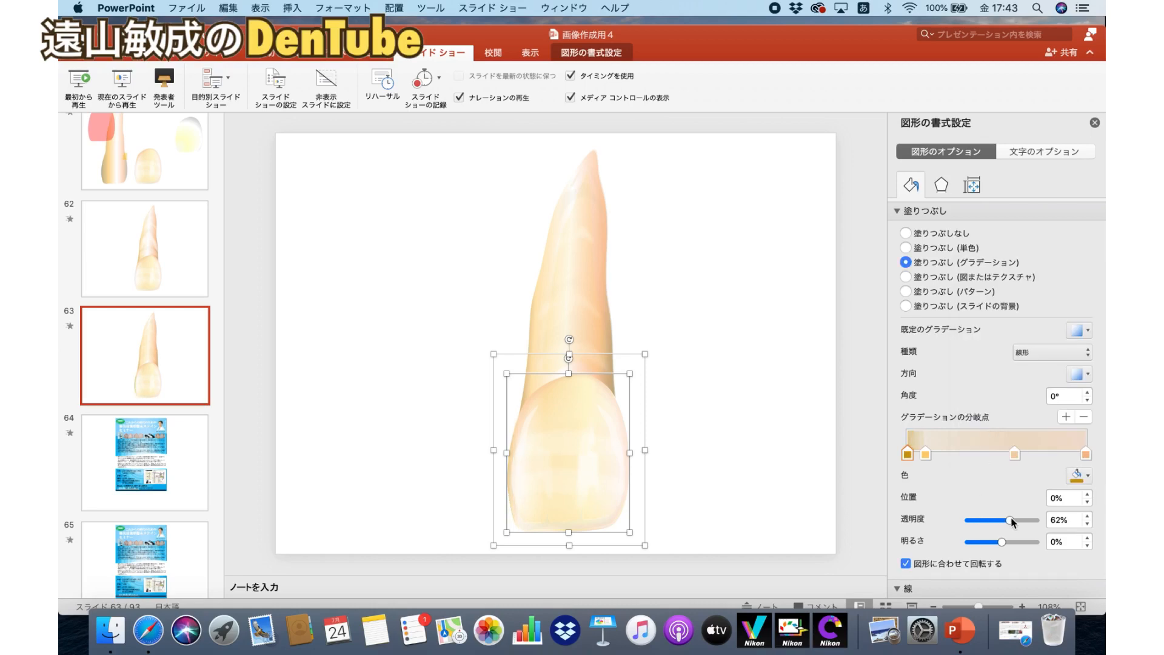
- Try a dark gold end stop at 56% transparency on the crown's gradient overlay
click(1086, 453)
click(1079, 474)
click(977, 427)
drag(969, 521, 1010, 520)
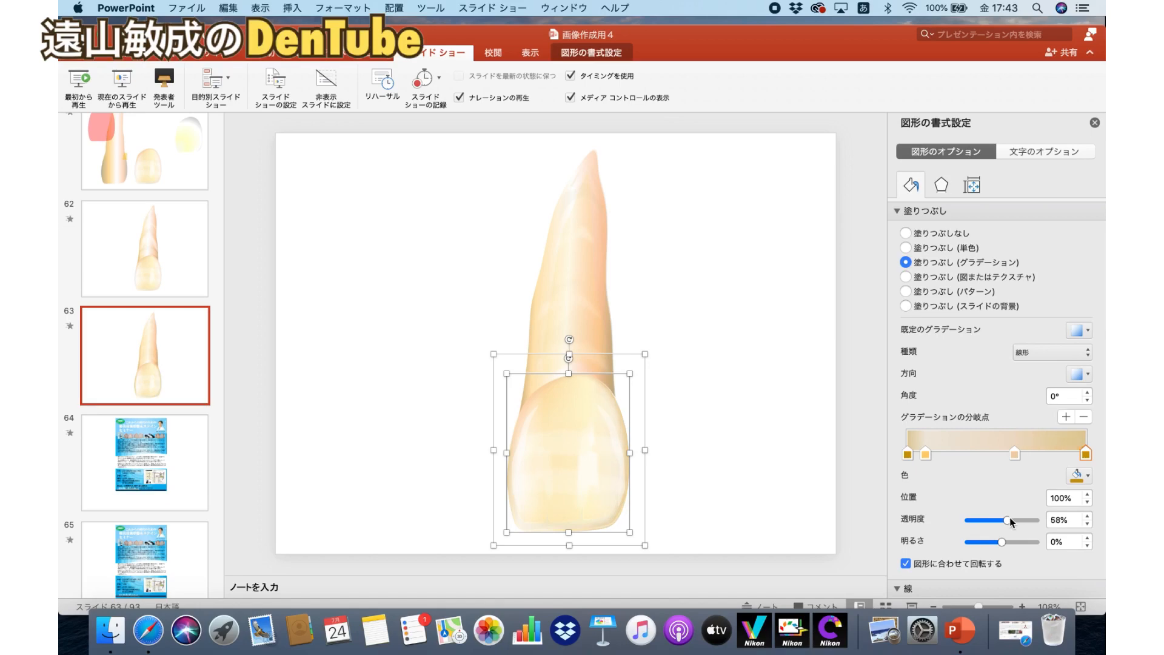
click(1087, 524)
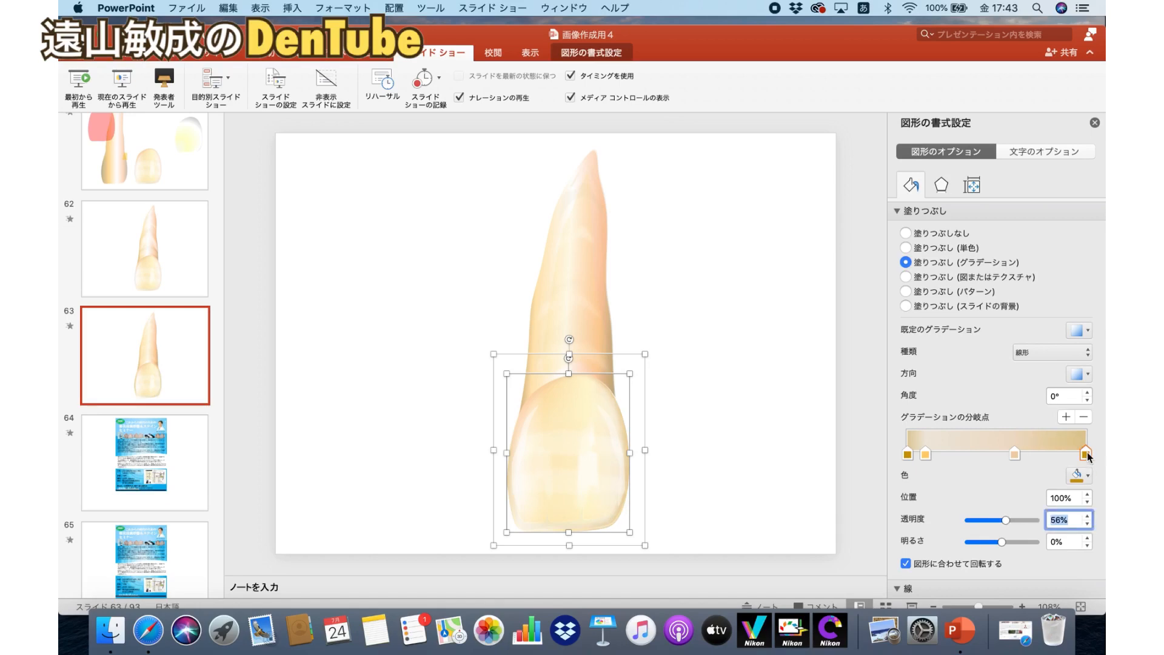
- Try recoloring the crown overlay's start stop dark brown with increased transparency
click(908, 454)
click(1080, 475)
click(1093, 351)
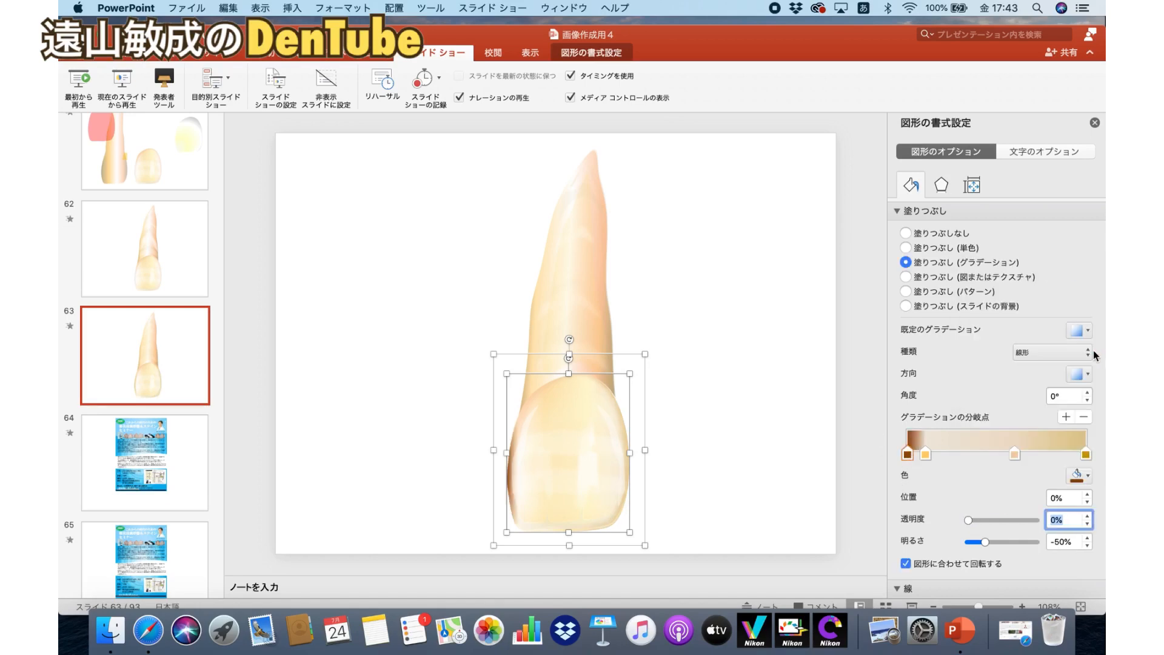
drag(969, 521, 1051, 515)
- Undo the crown overlay's gradient changes and the preceding edits back through the pale root band's last point edits
key(super+z)
key(super+z)
key(super+z)
key(super+z)
key(super+z)
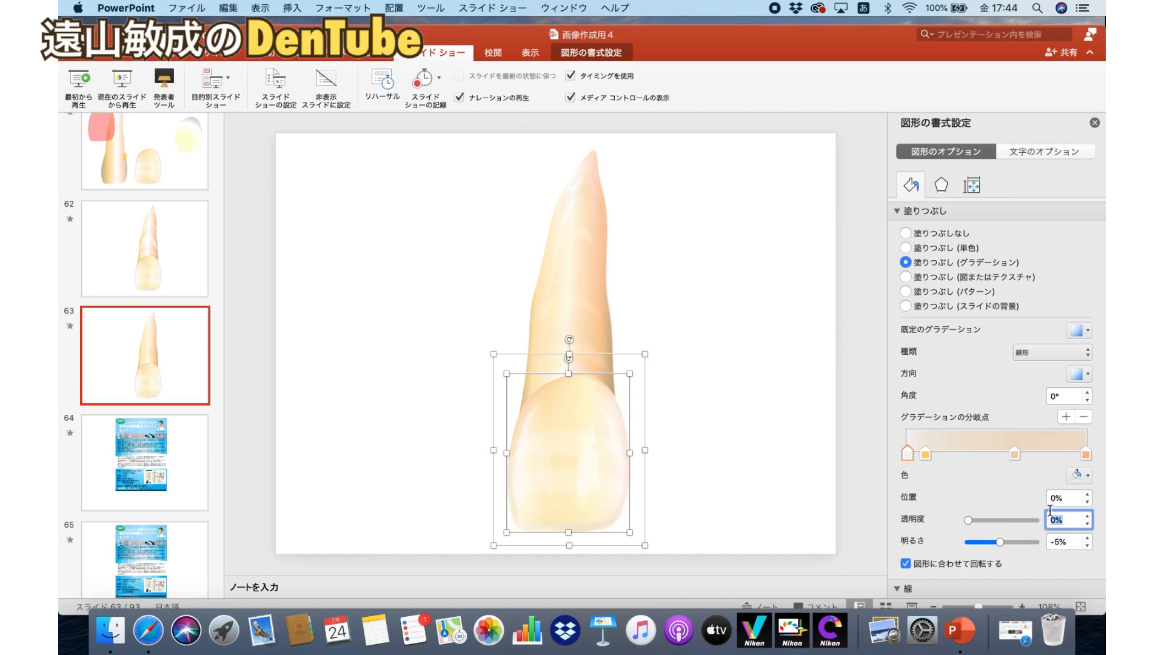
key(super+z)
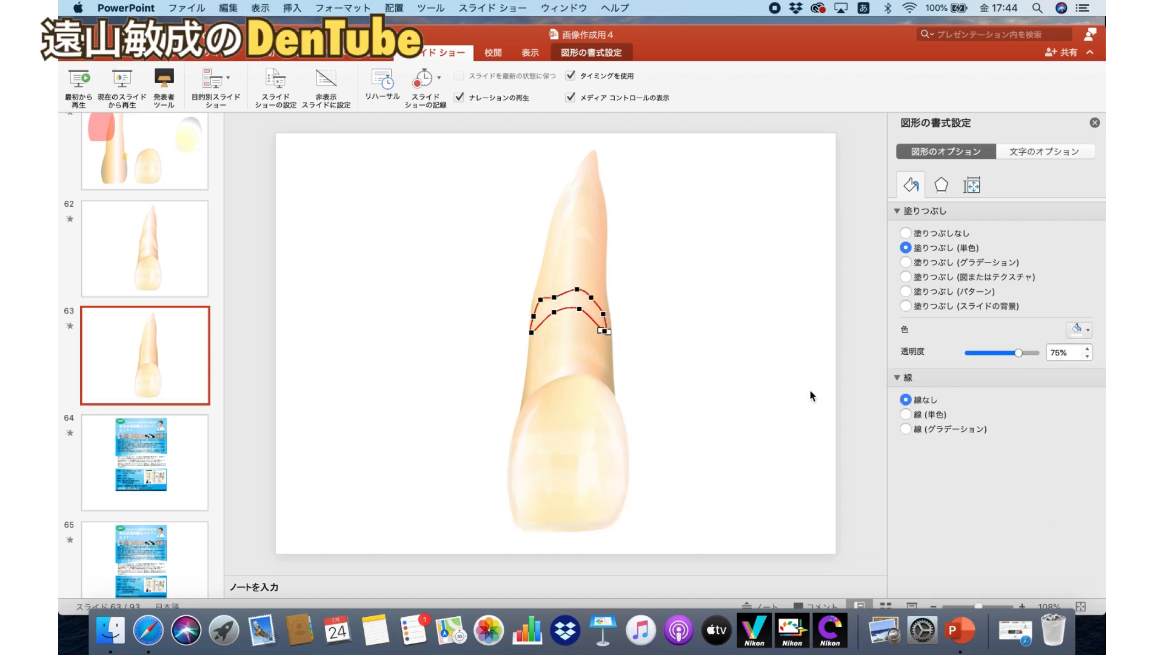
click(717, 335)
key(super+z)
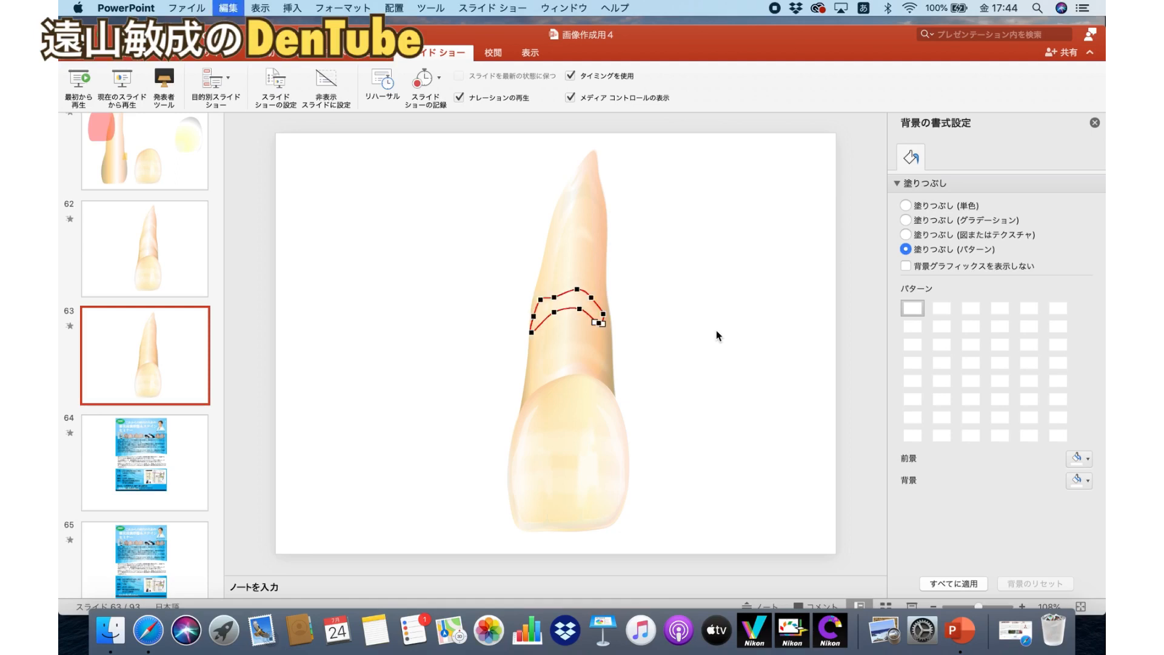
- Select the full-crown peach gradient shape within the crown group and paste a copy of it on the blank area beside the tooth
click(716, 331)
click(619, 521)
click(625, 509)
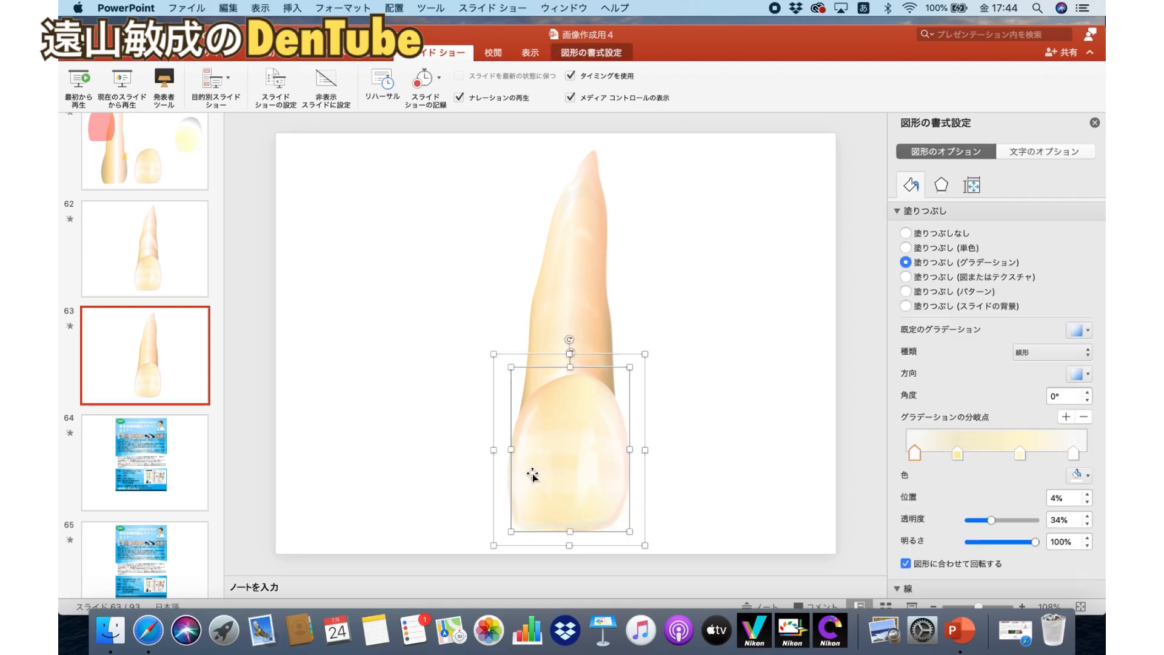
click(508, 468)
click(514, 434)
click(507, 473)
click(512, 507)
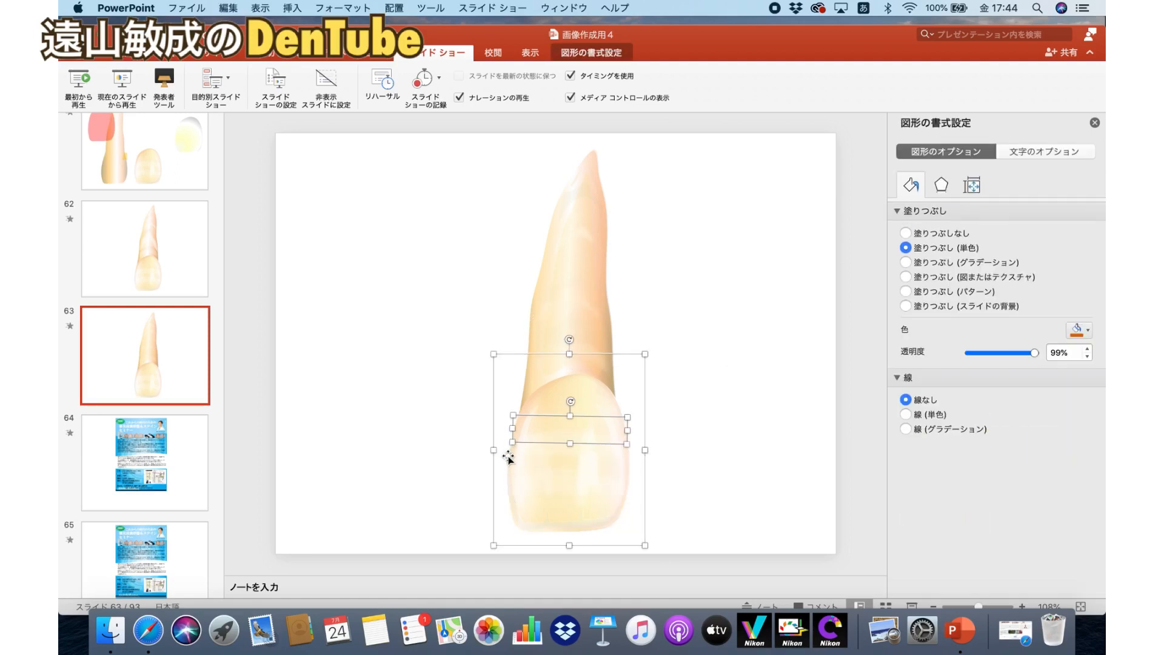
click(629, 438)
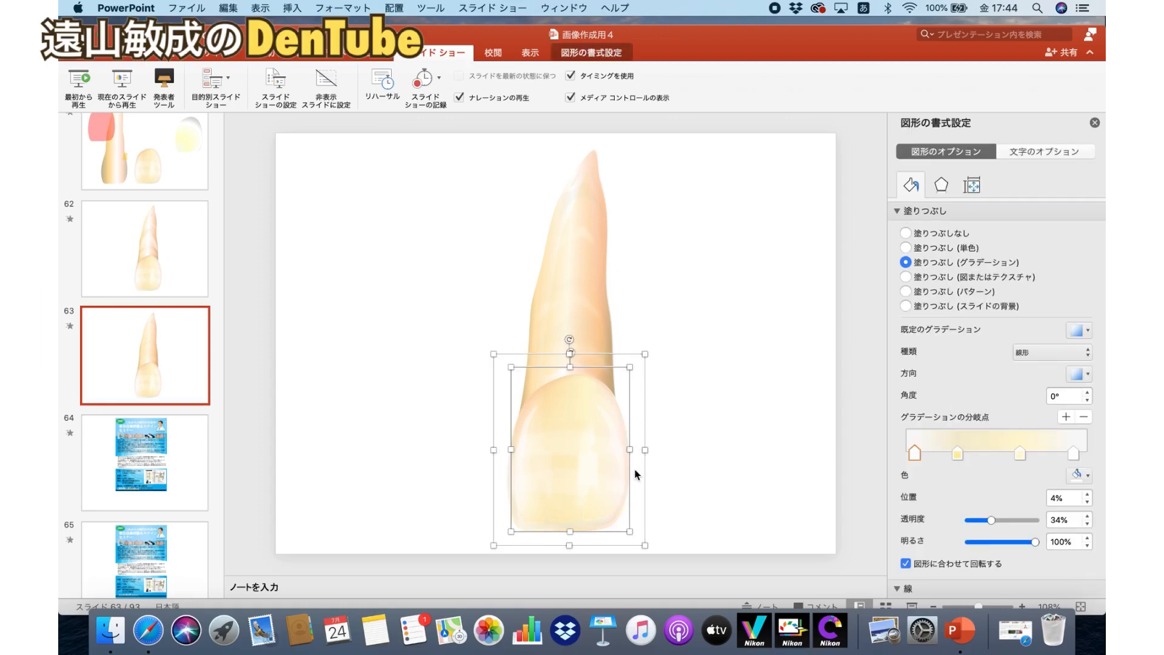
click(616, 526)
click(502, 475)
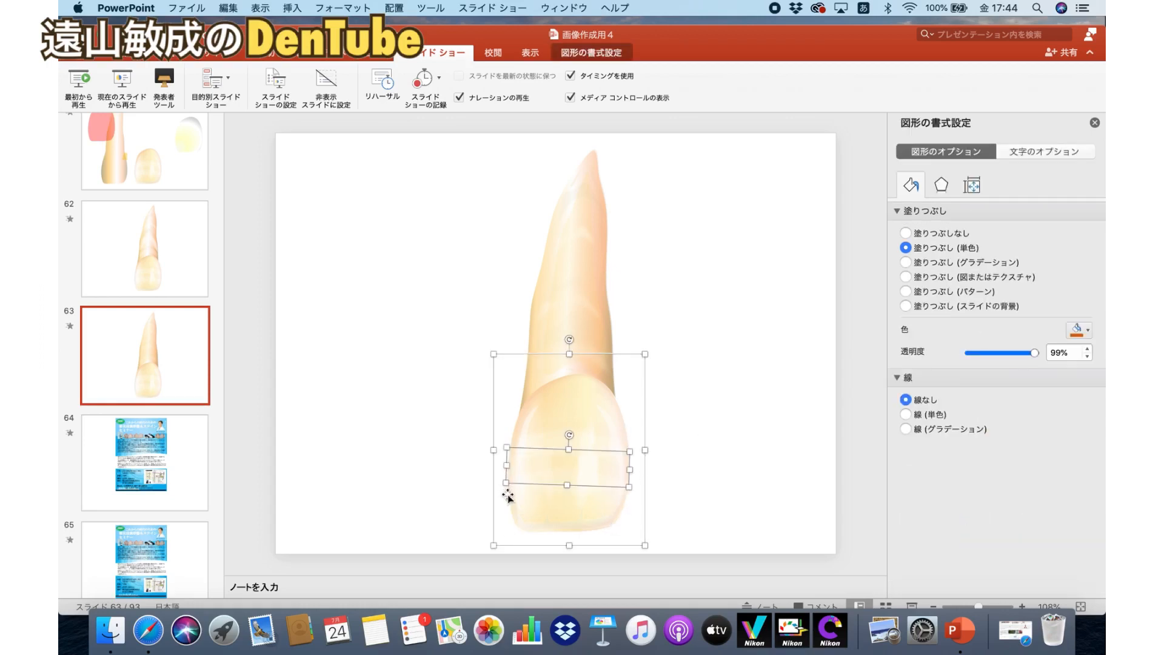
click(511, 443)
click(512, 441)
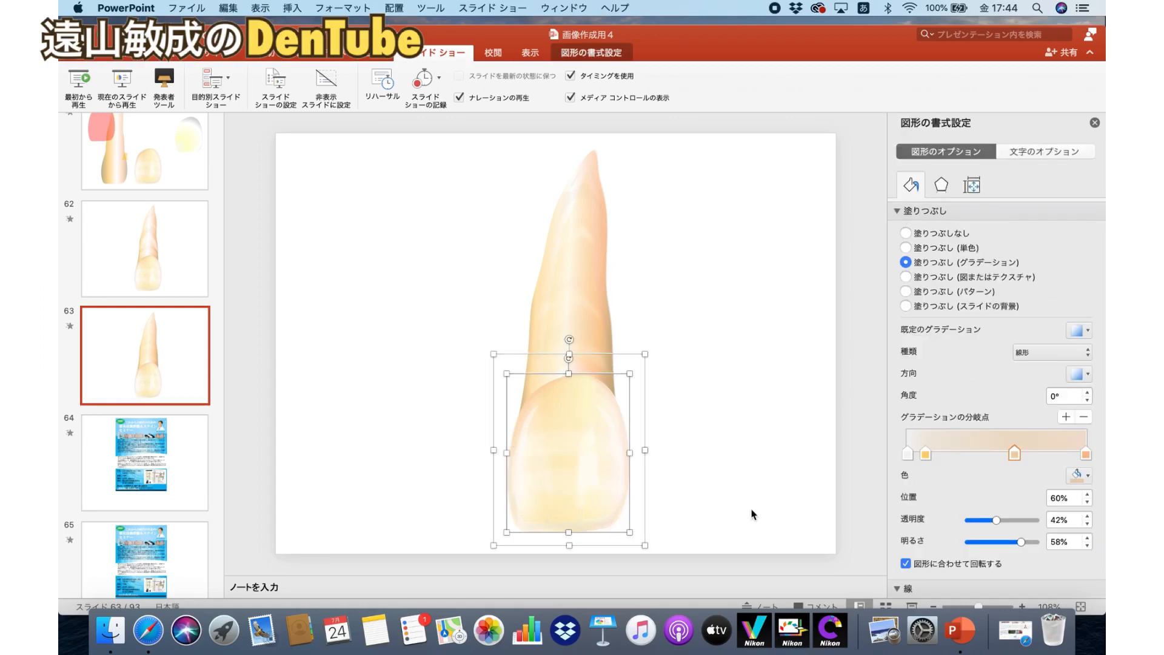
key(super+v)
drag(591, 486, 751, 481)
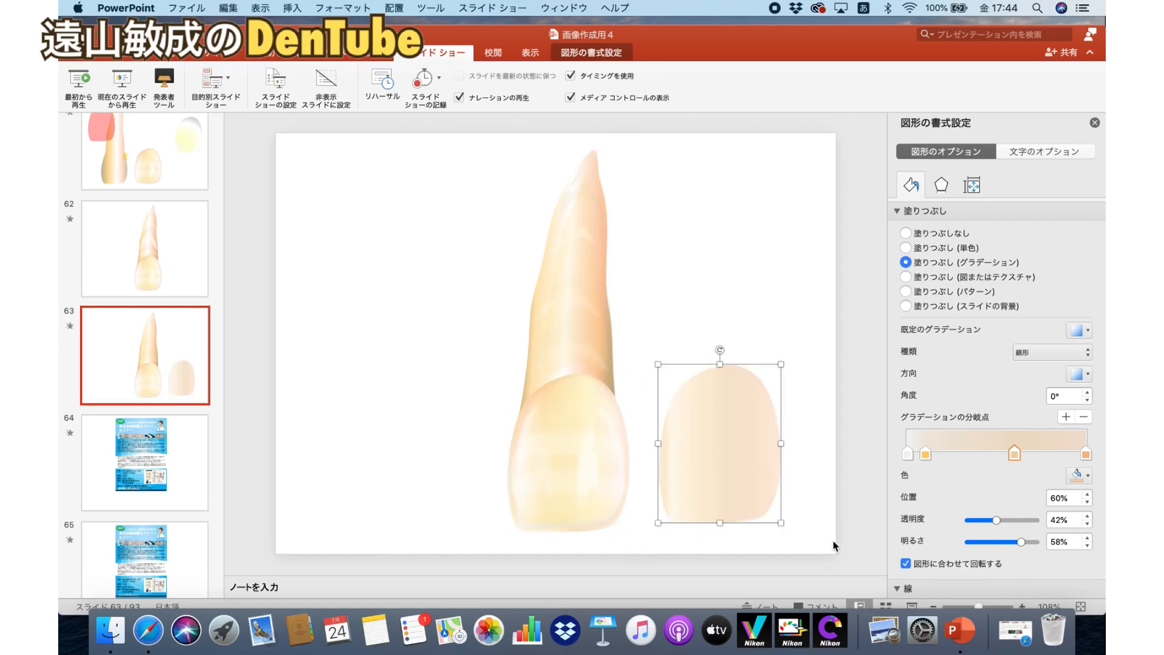
- Try a solid fill at 69% transparency and a translucent single-color outline on the copied crown shape
click(908, 249)
click(1003, 355)
mouse_move(750, 457)
mouse_down()
mouse_move(598, 463)
mouse_move(749, 439)
mouse_up()
click(907, 416)
drag(968, 476, 1005, 476)
mouse_move(730, 456)
mouse_down()
mouse_move(577, 484)
mouse_move(727, 464)
mouse_up()
click(906, 399)
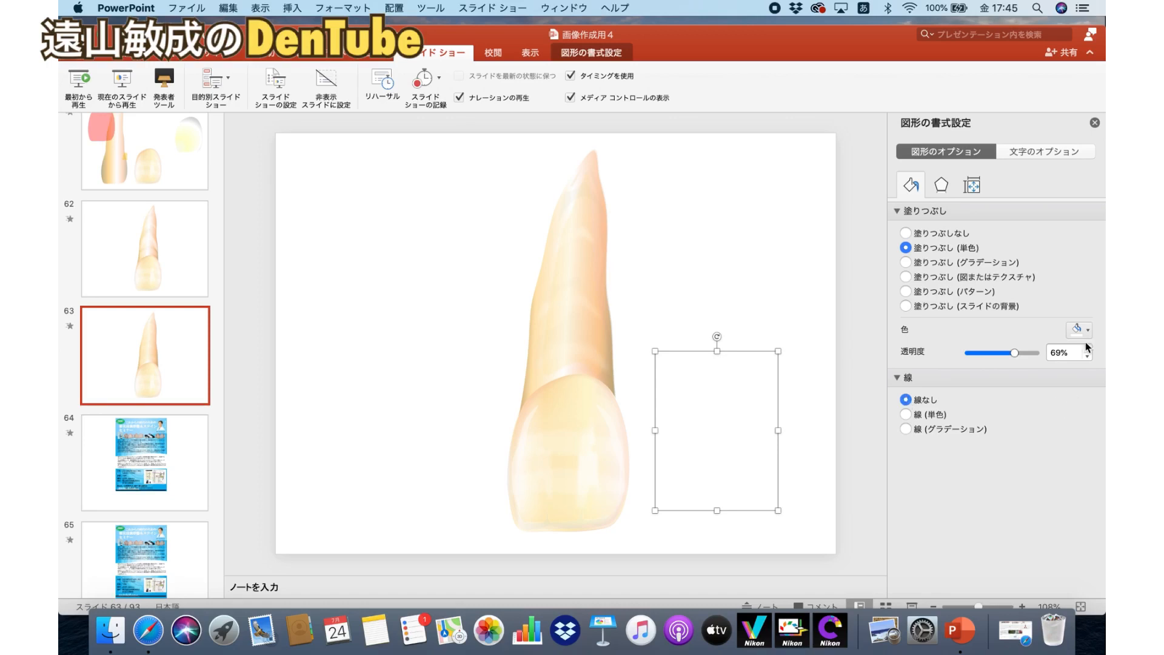
- Return the copied crown shape to a gradient fill, make its two middle stops white and move the right one to 91%
click(906, 263)
click(926, 454)
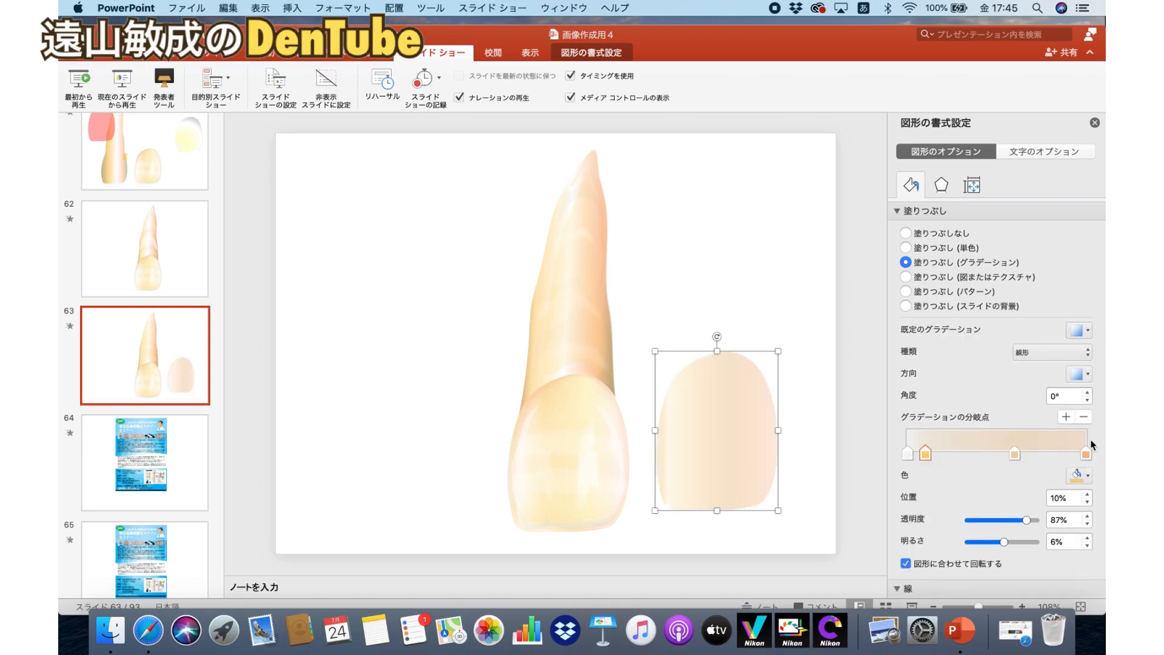
click(1088, 476)
click(978, 289)
click(1015, 454)
click(1088, 475)
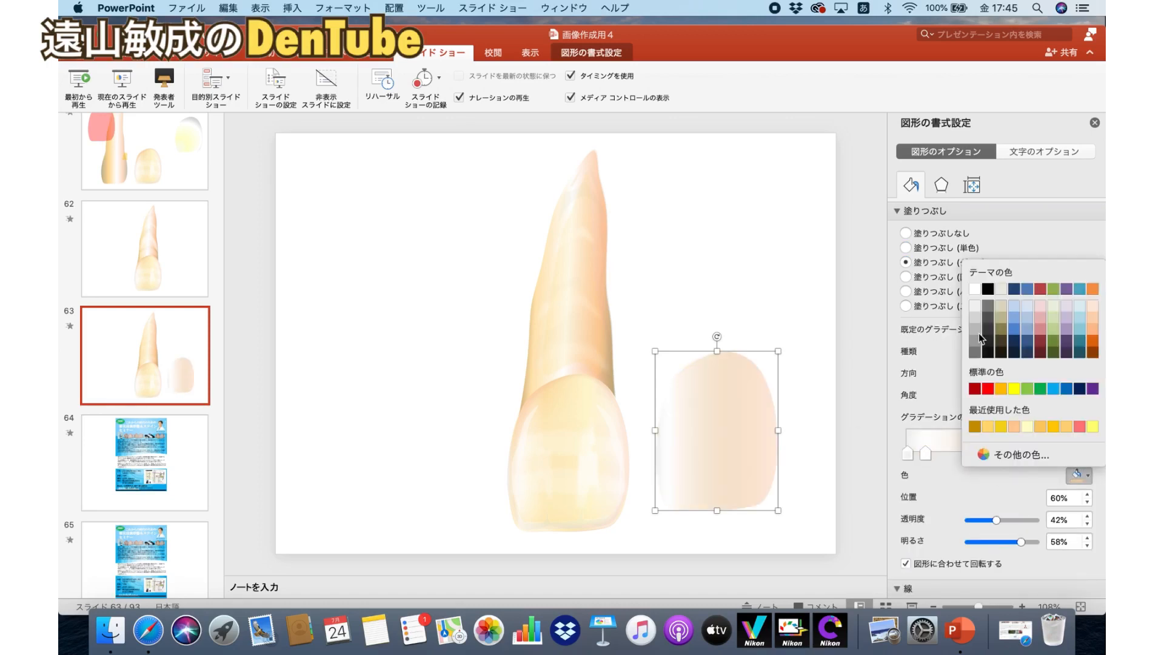
click(977, 289)
drag(925, 454, 1070, 454)
- Try radial and path gradient types on the crown copy with the right white stop at 70%, ending on the linear type
click(1088, 372)
click(1052, 352)
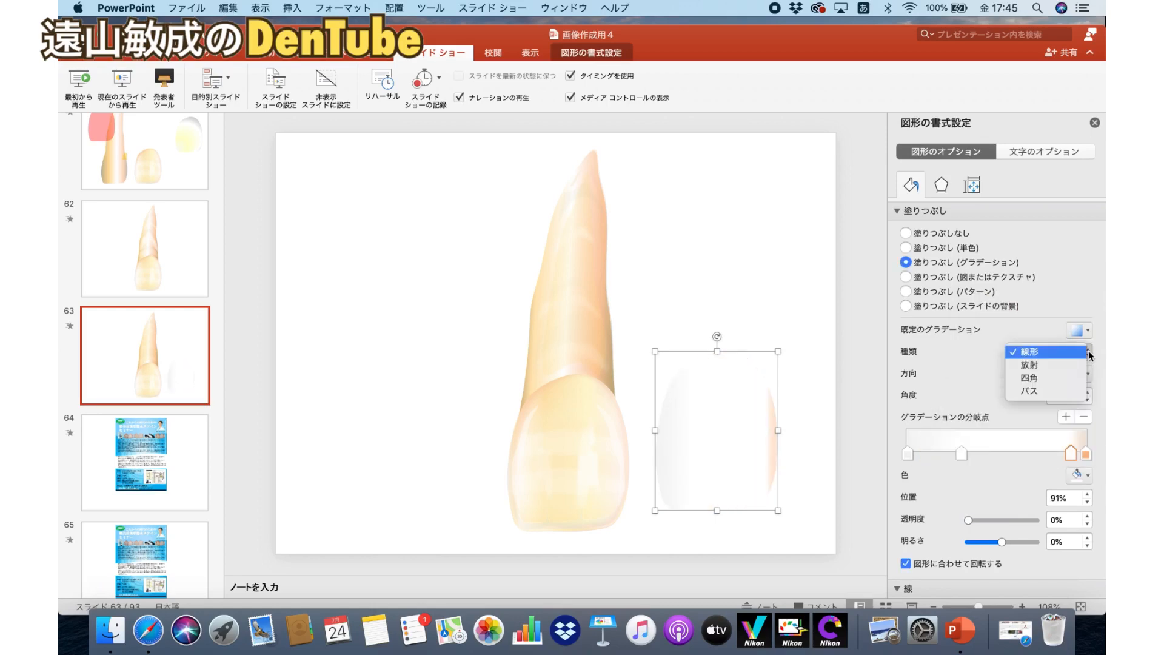
click(1031, 364)
click(1084, 374)
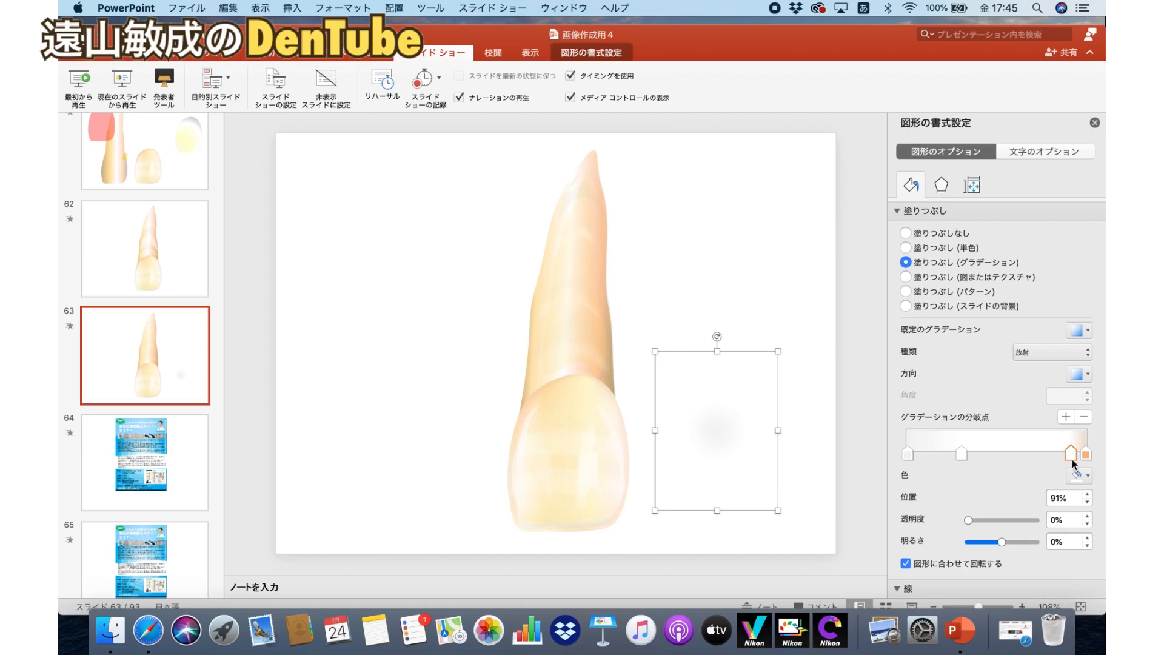
drag(1071, 454, 1021, 460)
click(1084, 377)
click(1088, 353)
click(1063, 379)
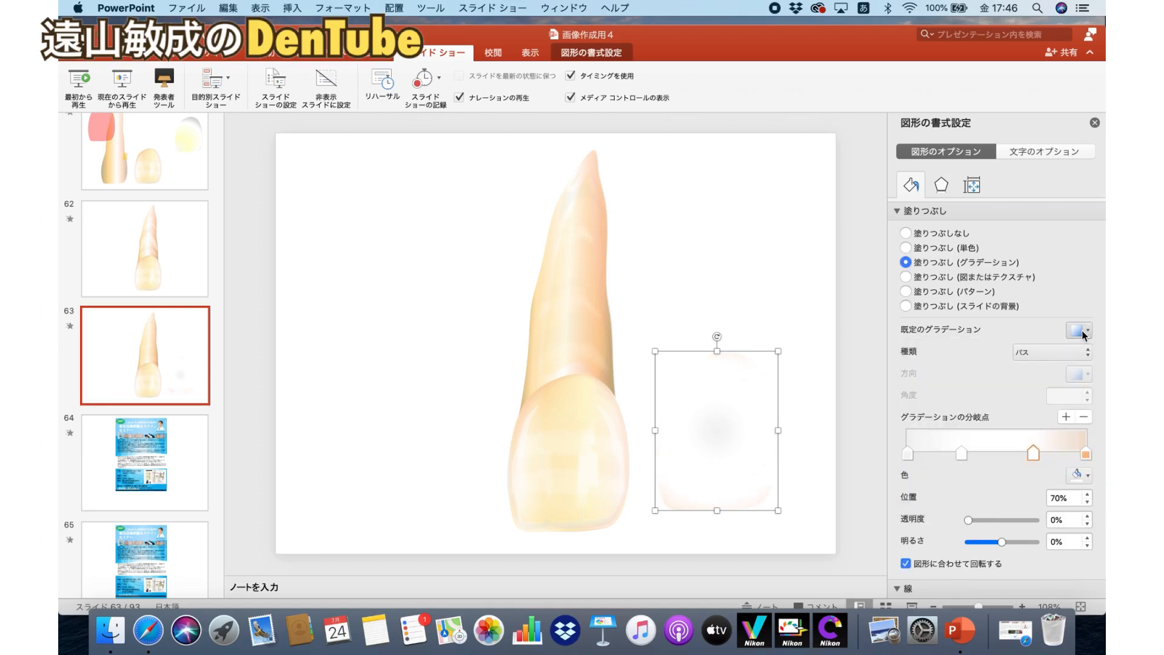
click(1083, 352)
click(1067, 308)
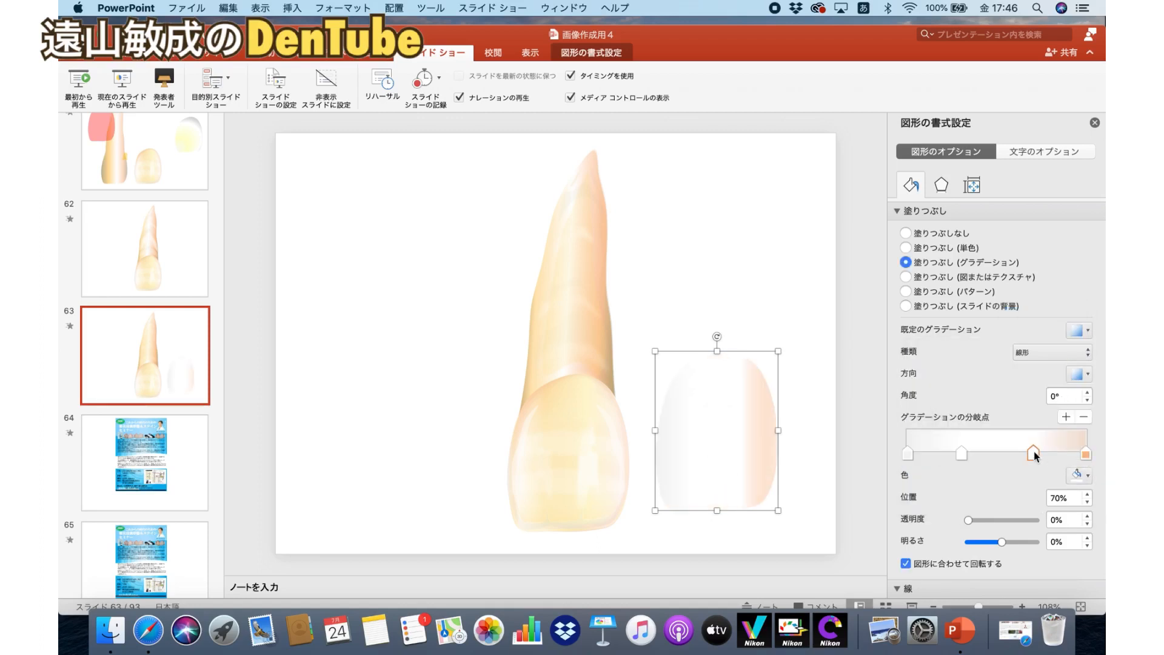
- Move the right white stop close to the gradient's end and color the crown copy's start stop dark gold
drag(1036, 456, 1083, 459)
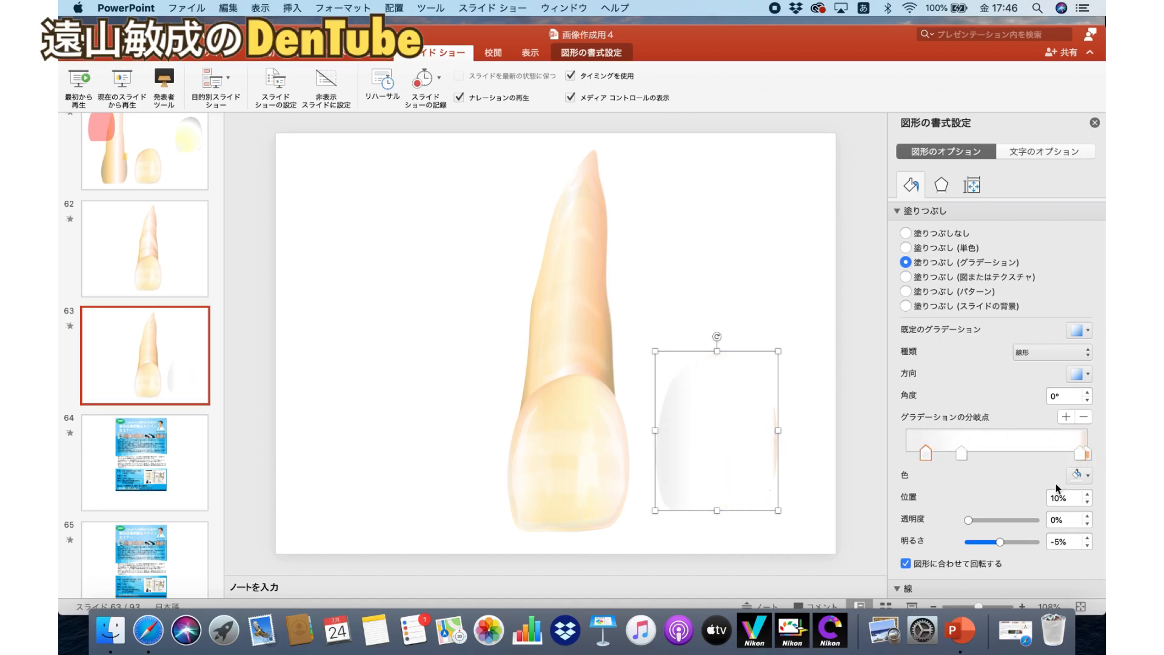
click(1074, 476)
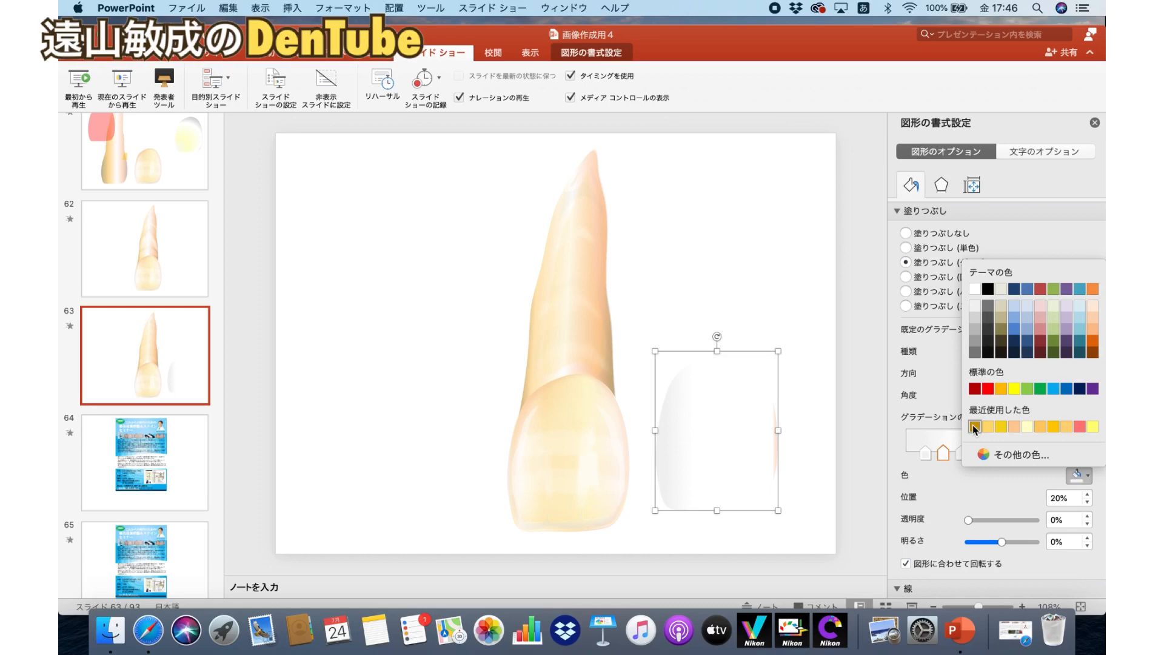
click(974, 427)
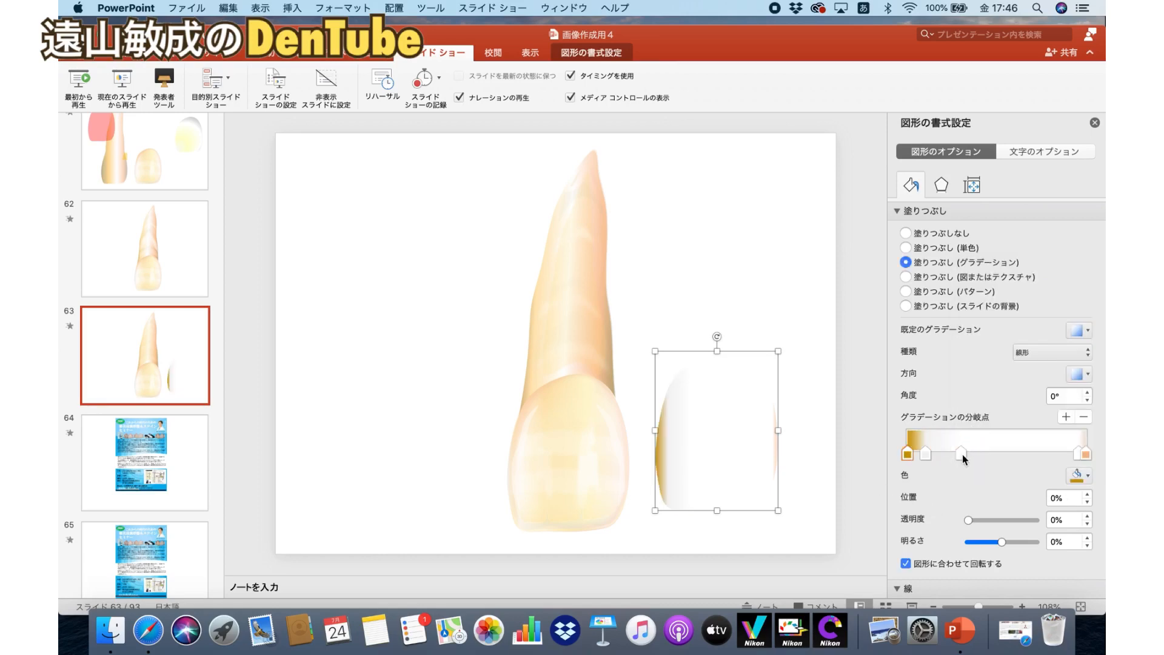
- Shift the middle white stop to the right, place the pale stop beside the gold edge at 6%, and raise its transparency
drag(963, 457, 1013, 457)
mouse_move(926, 456)
mouse_down()
mouse_move(944, 456)
mouse_move(919, 459)
mouse_up()
drag(695, 438, 667, 436)
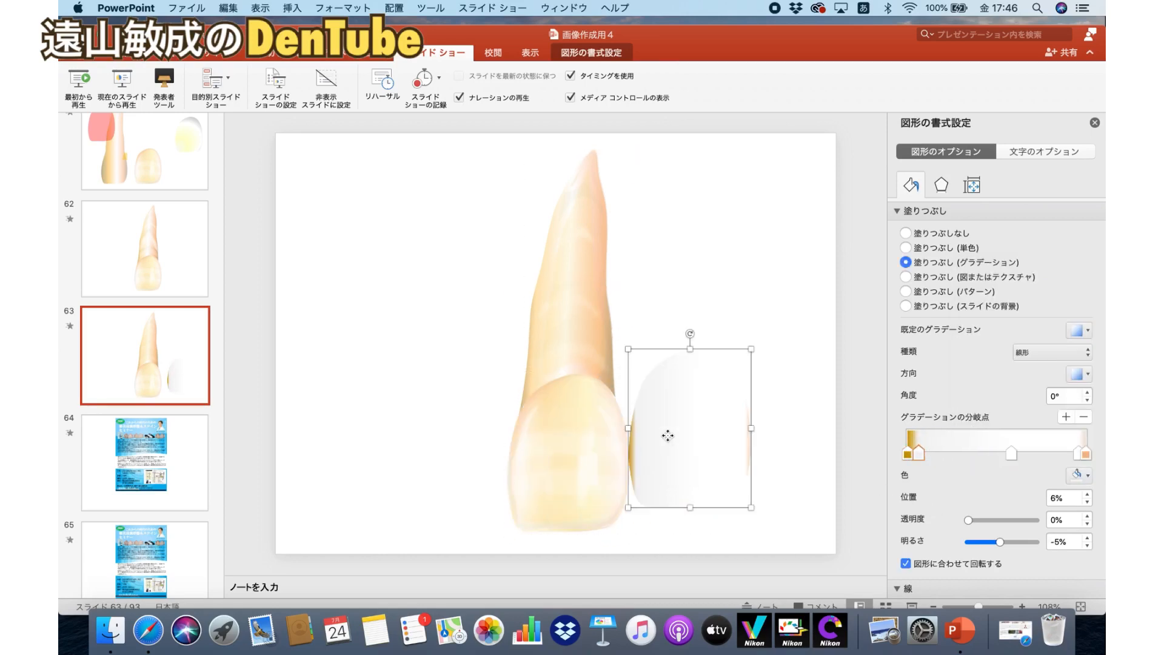
drag(969, 520, 1024, 519)
drag(733, 442, 753, 415)
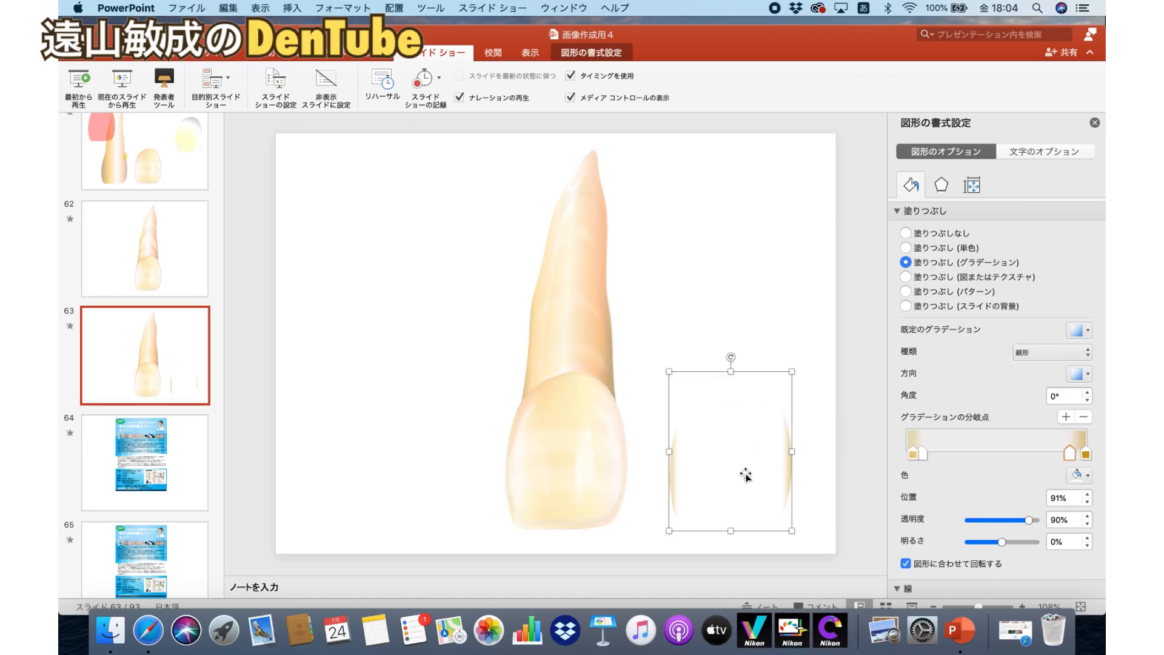
- Place the crown copy with its translucent gold edges directly over the tooth's crown
drag(735, 484, 571, 481)
click(689, 499)
- Examine the crown's edge shading up close, and present the slide full screen from the current slide
scroll(689, 499, up, 3)
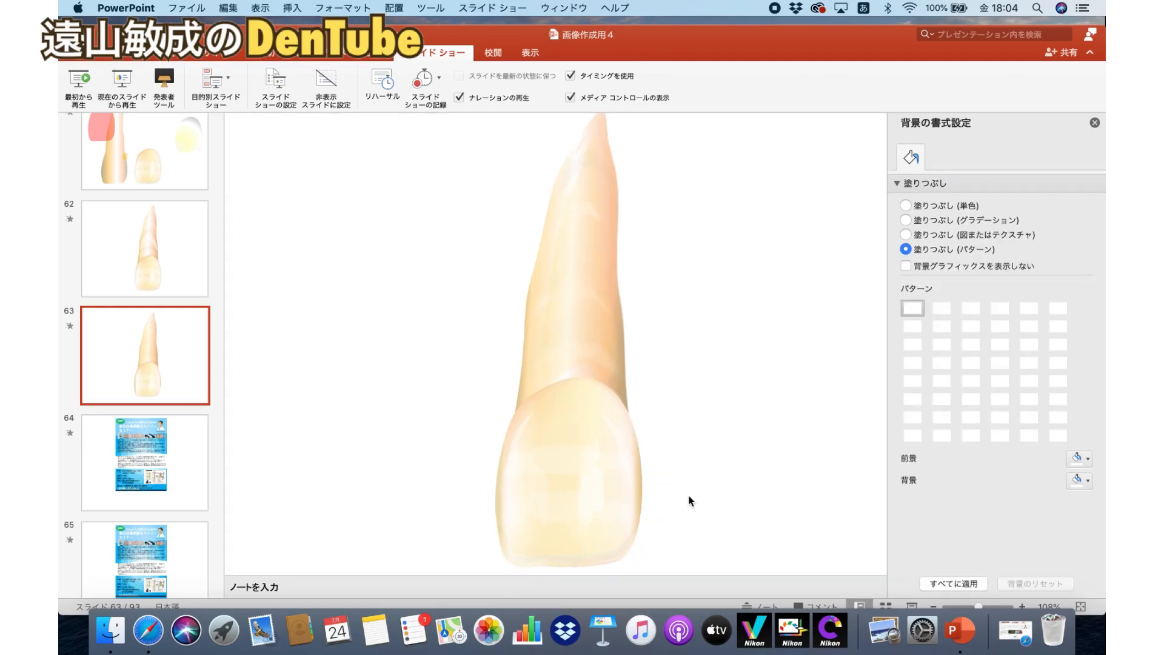
scroll(689, 499, up, 3)
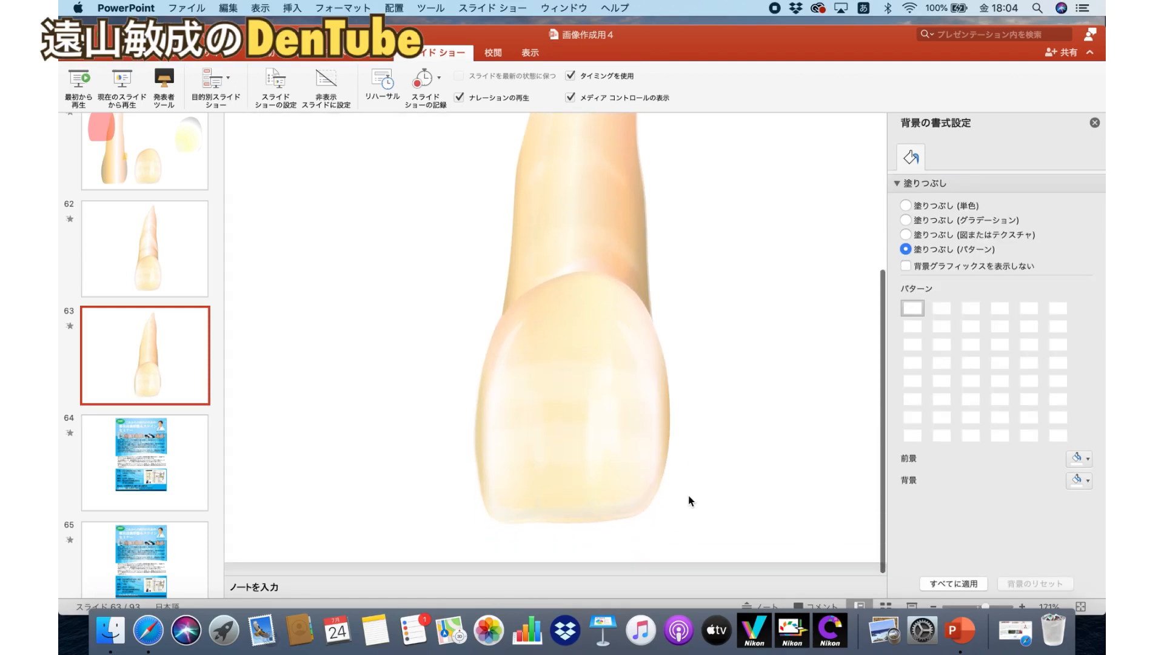
scroll(762, 490, up, 3)
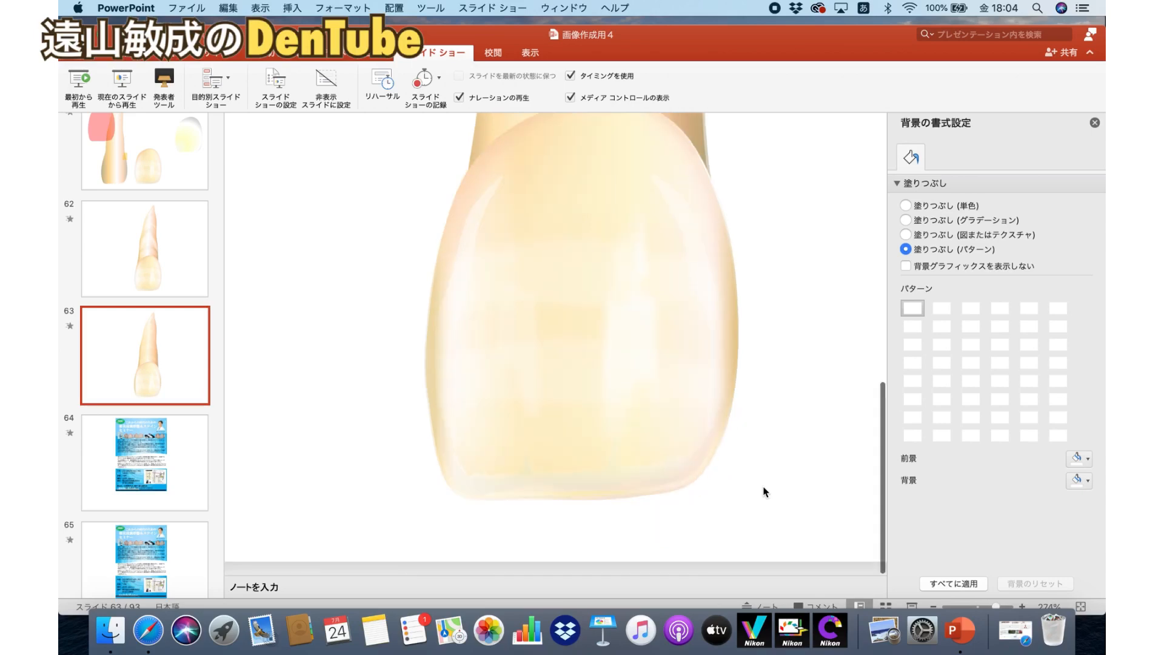
scroll(764, 491, up, 5)
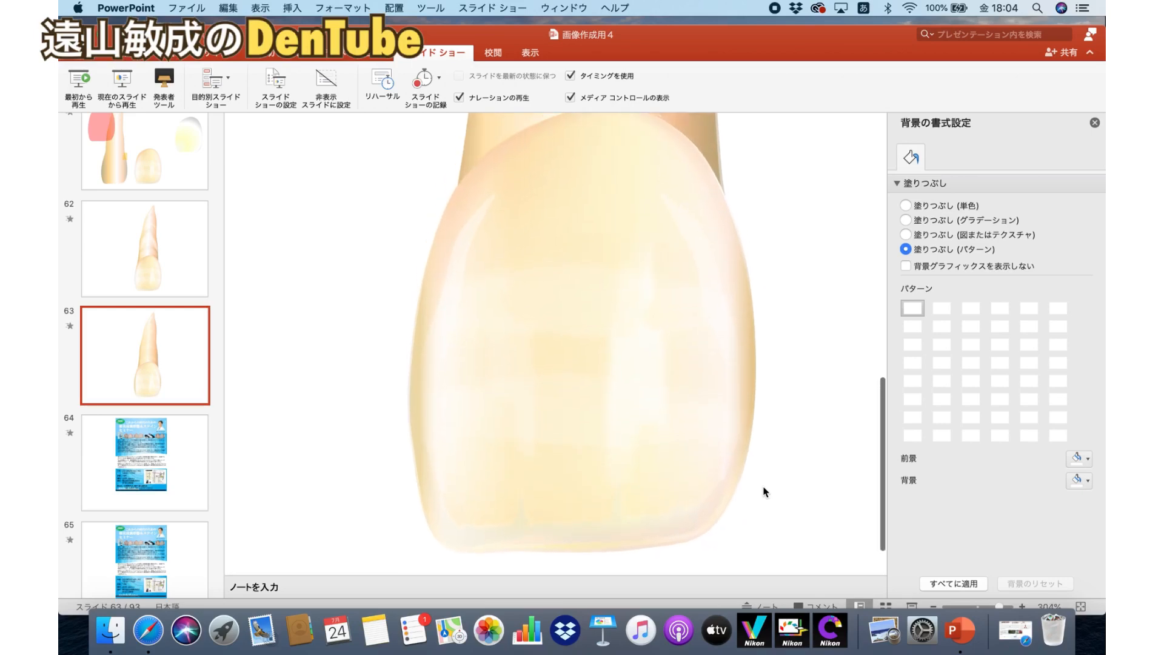
scroll(765, 492, down, 10)
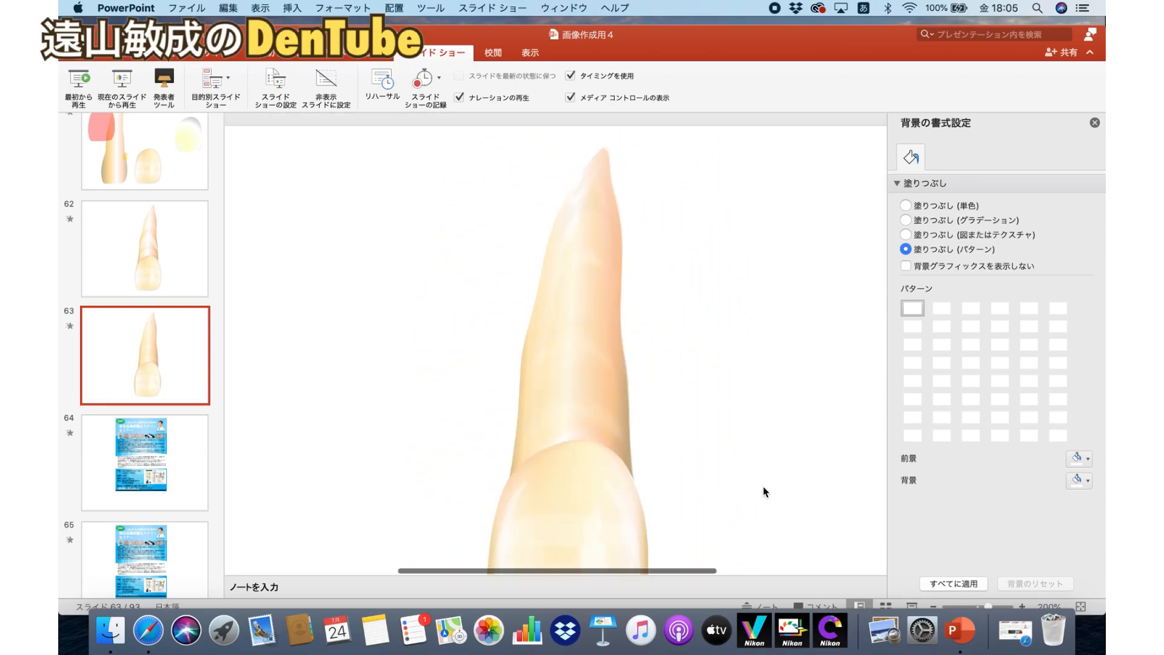
click(139, 92)
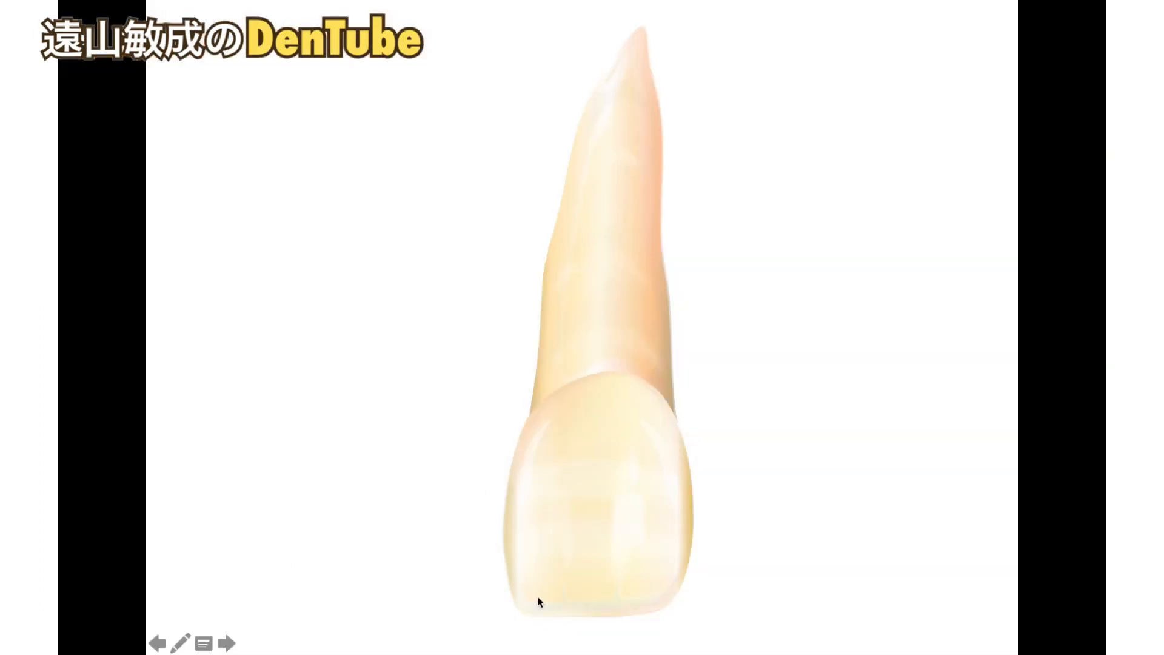
- End the slide show, duplicate the finished tooth slide, and ungroup all of the tooth's shapes on the copy
key(Escape)
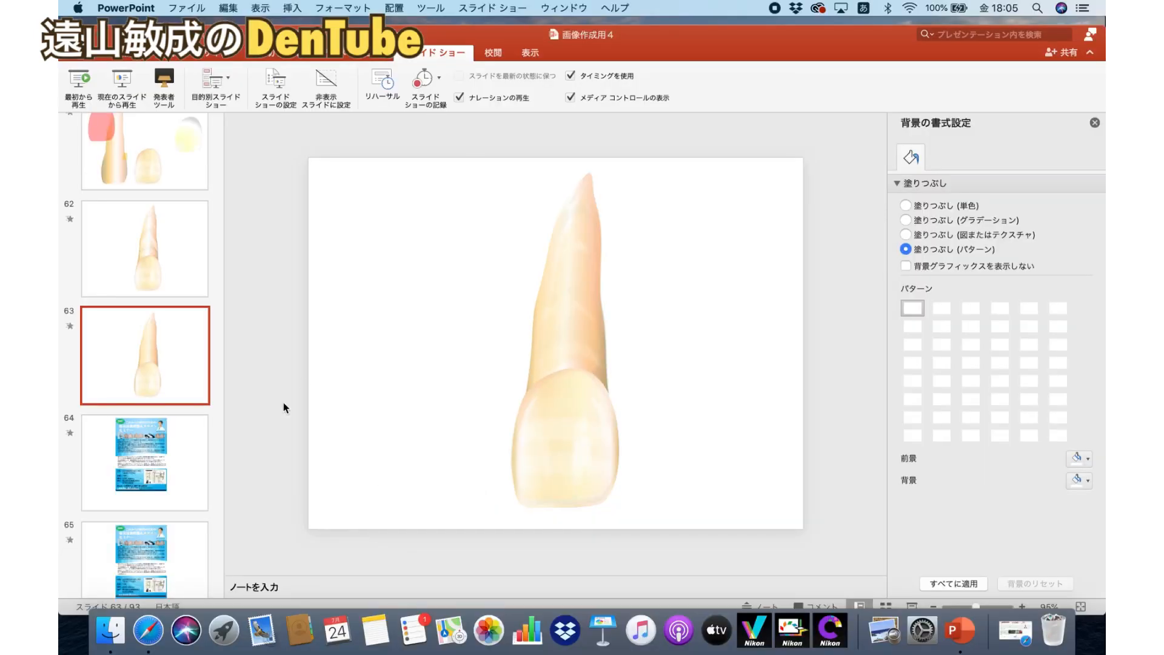
key(super+v)
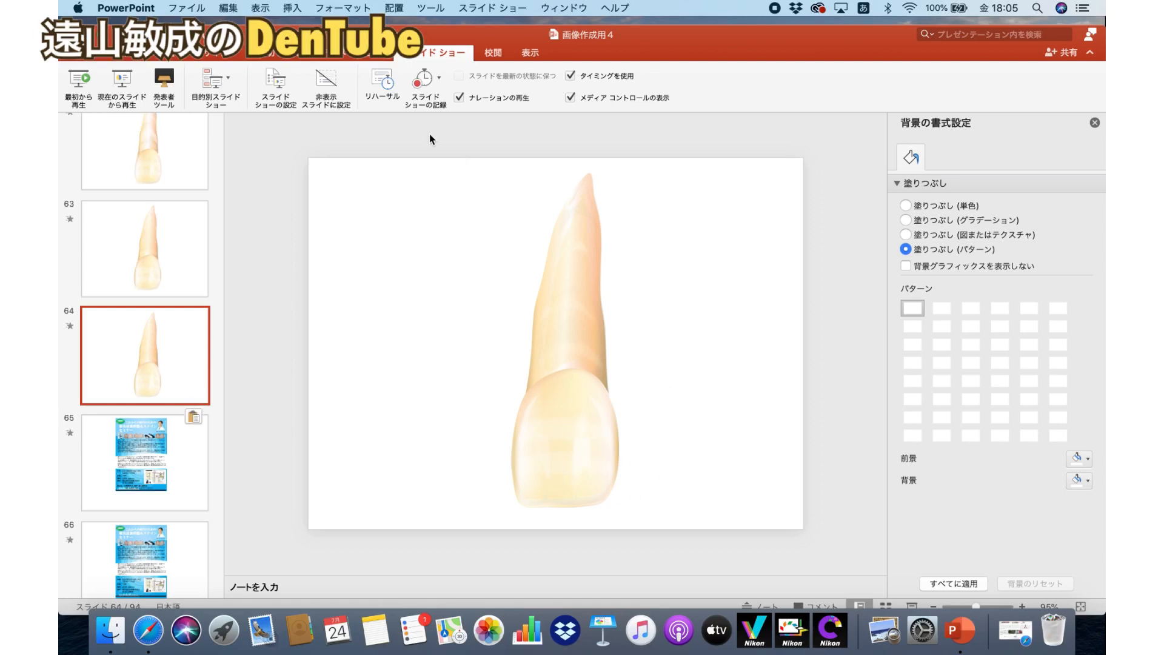
drag(430, 139, 683, 520)
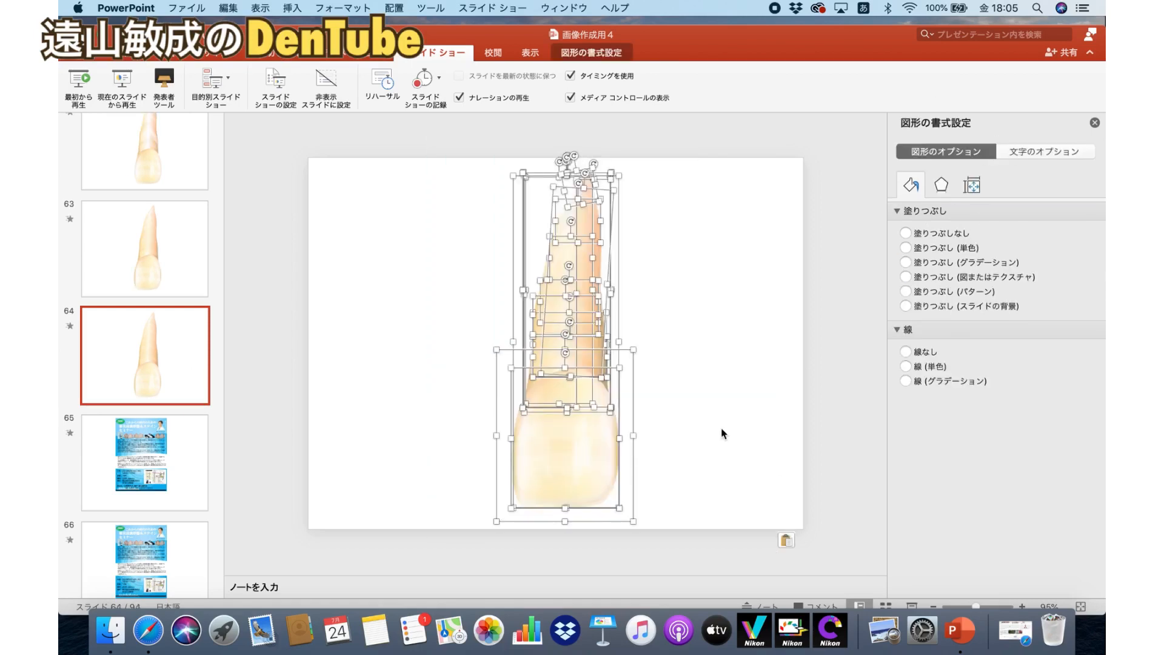
click(599, 53)
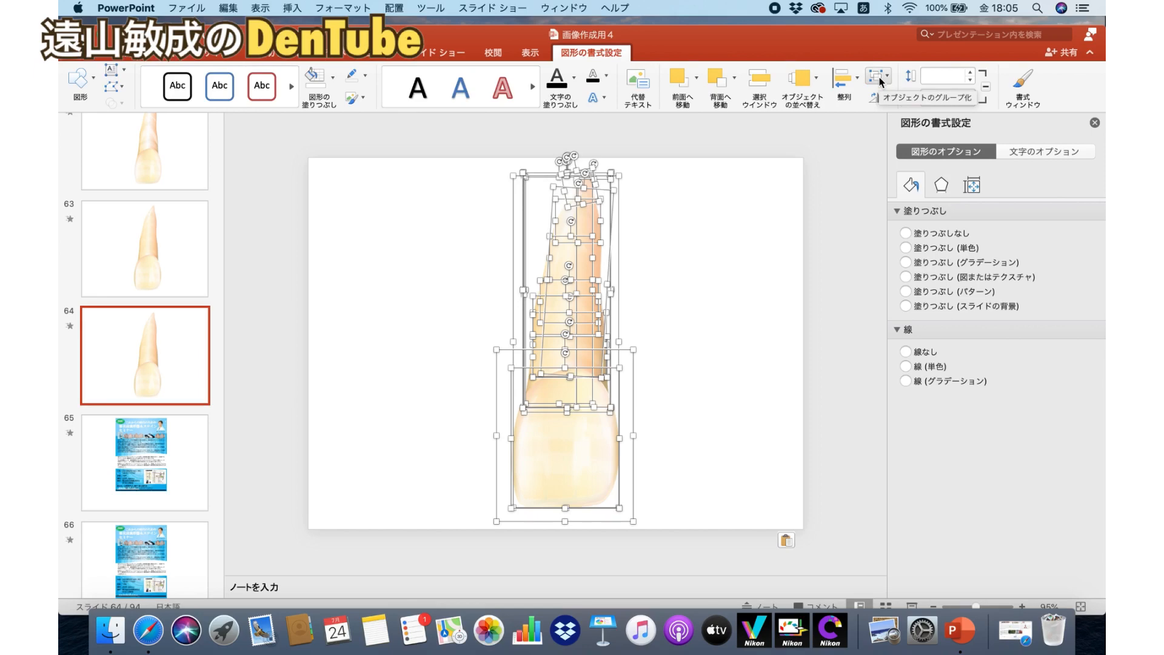
click(881, 78)
click(887, 134)
drag(732, 529, 405, 137)
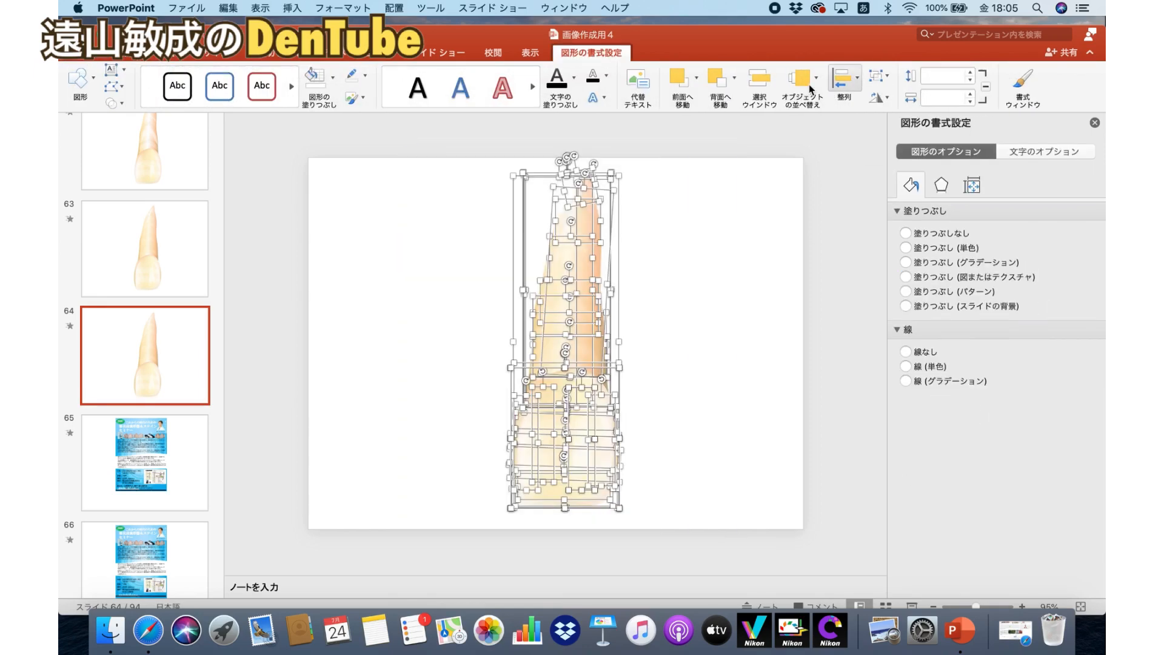
click(881, 77)
click(890, 97)
- Pull the crown's layered shapes, edge shading and incisal bands apart into the empty space around the tooth
click(674, 458)
drag(579, 408, 739, 404)
drag(569, 399, 475, 442)
drag(612, 441, 528, 373)
click(671, 374)
drag(557, 490, 485, 475)
drag(568, 502, 635, 493)
click(544, 506)
click(563, 512)
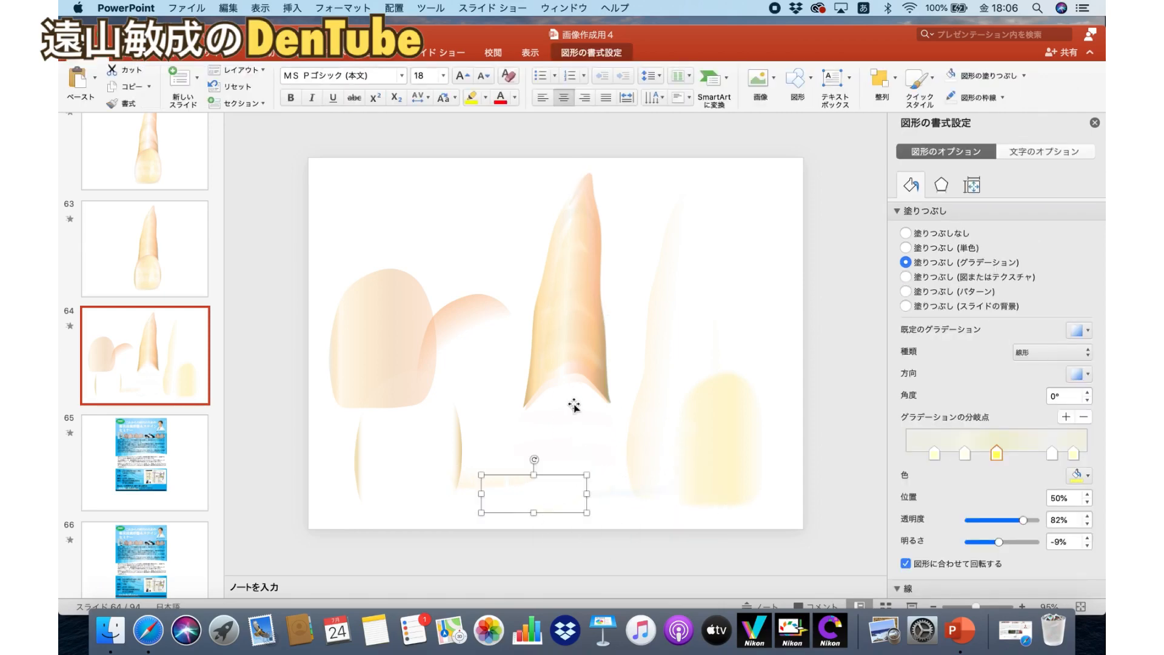
- Separate the stacked root layers and their highlight shapes, spreading them across the slide on both sides of the tooth
drag(572, 403, 387, 276)
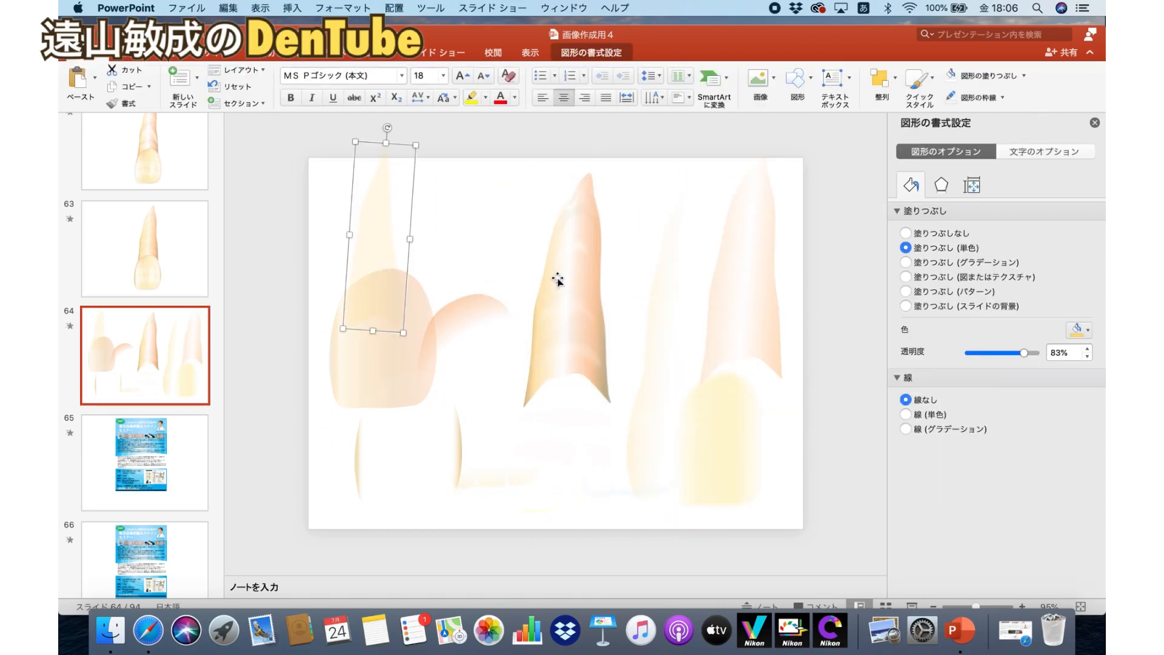
drag(558, 278, 450, 265)
drag(369, 235, 361, 248)
drag(564, 279, 520, 268)
drag(584, 210, 628, 217)
drag(571, 301, 632, 297)
drag(570, 333, 634, 337)
drag(544, 300, 532, 301)
click(567, 233)
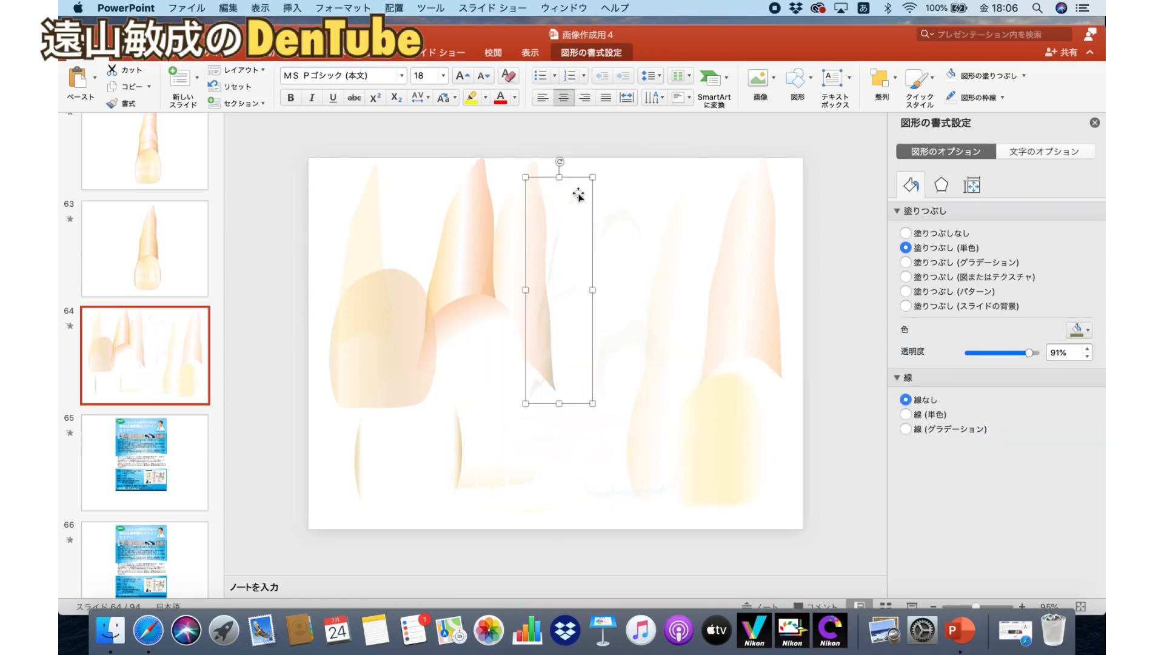
- Spread out the remaining root shading and highlight shapes, shift the beige crown down and outward, and check all shapes' bounds
drag(580, 195, 581, 200)
drag(582, 305, 609, 297)
mouse_move(557, 380)
mouse_down()
mouse_move(574, 386)
mouse_move(548, 393)
mouse_move(586, 357)
mouse_move(560, 399)
mouse_up()
click(553, 389)
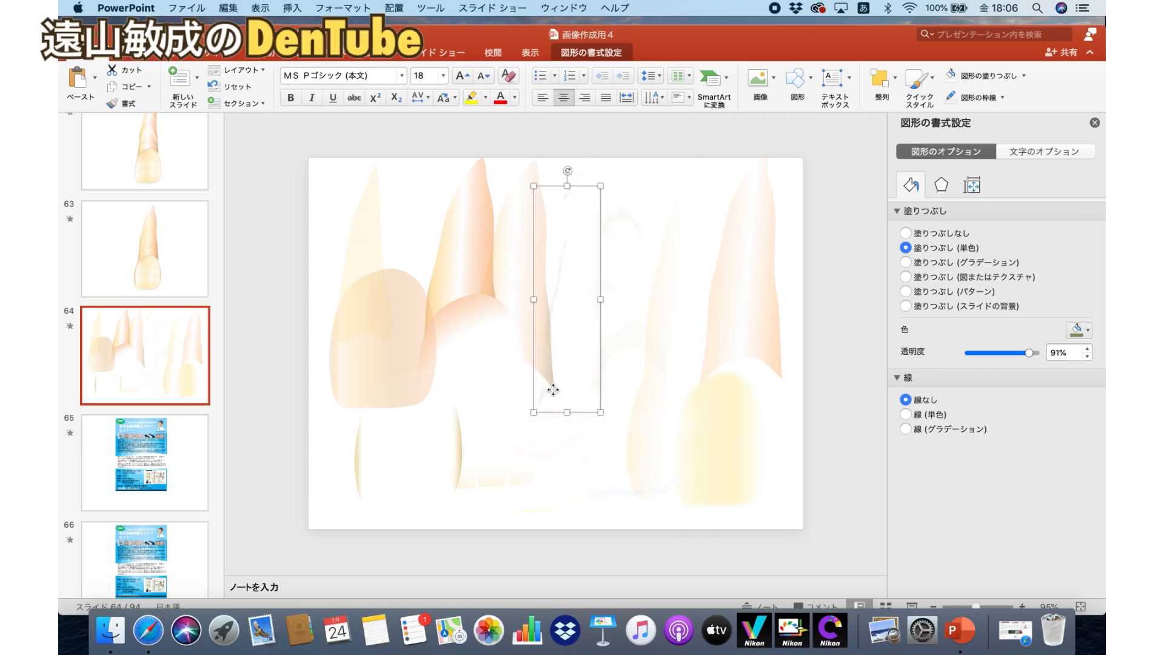
click(798, 517)
click(461, 263)
drag(460, 263, 349, 374)
drag(271, 140, 882, 547)
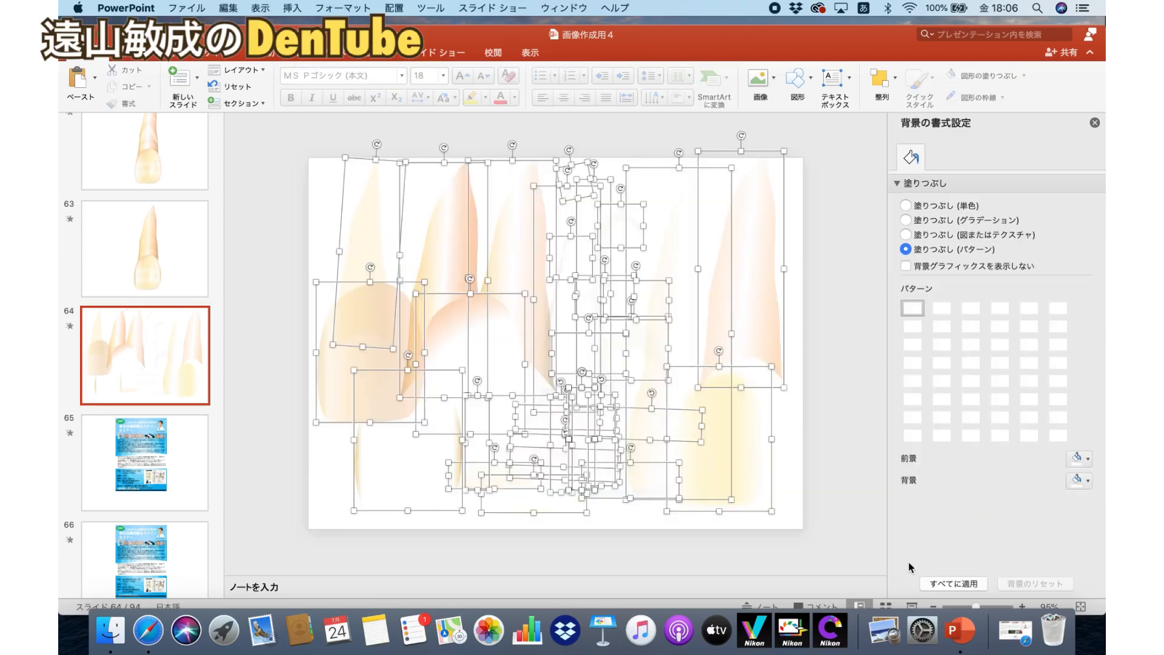
click(800, 541)
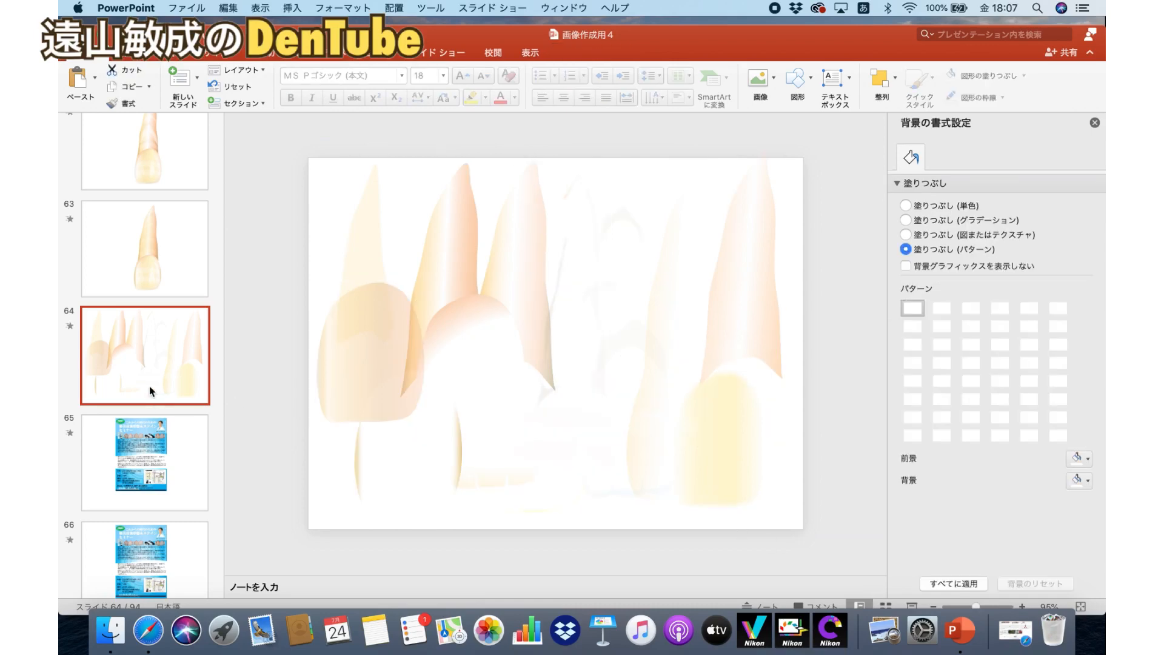
- Duplicate the slide of separated layers and give every shape on the copy no fill and a solid outline
key(super+v)
drag(848, 542, 269, 121)
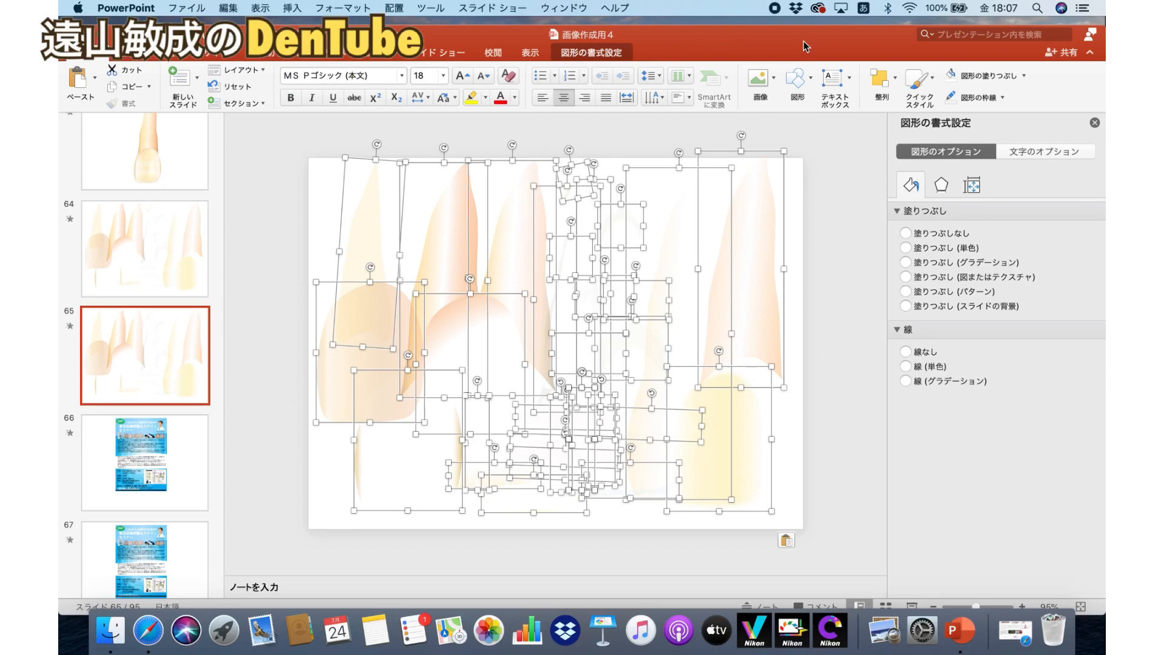
click(906, 234)
click(905, 366)
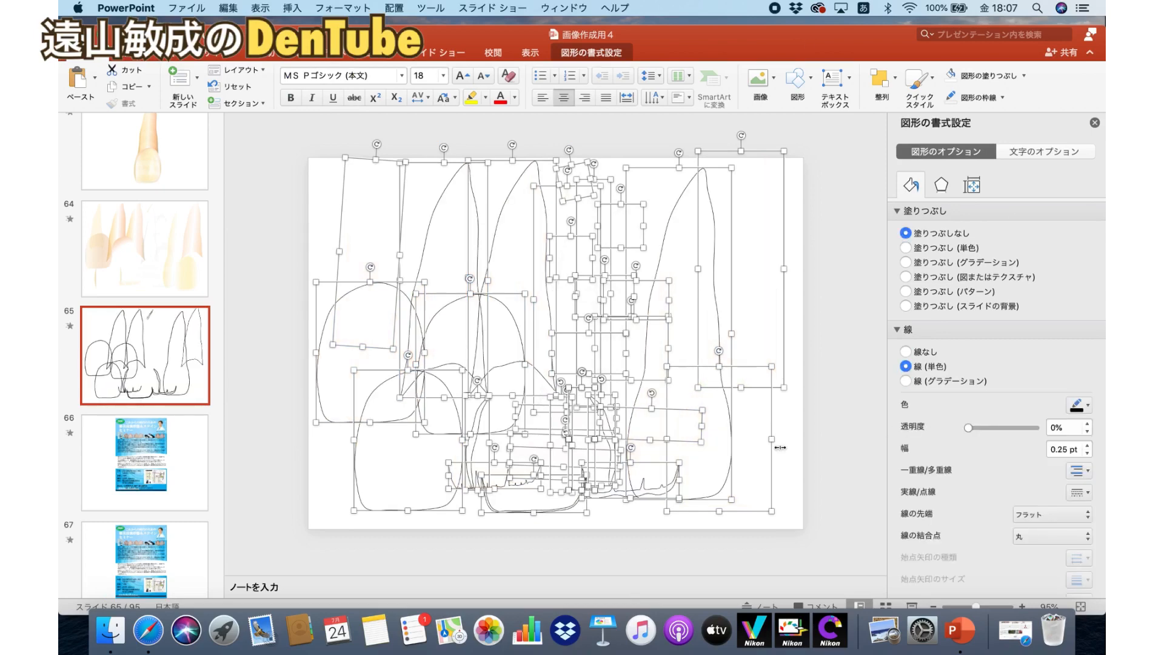
click(524, 309)
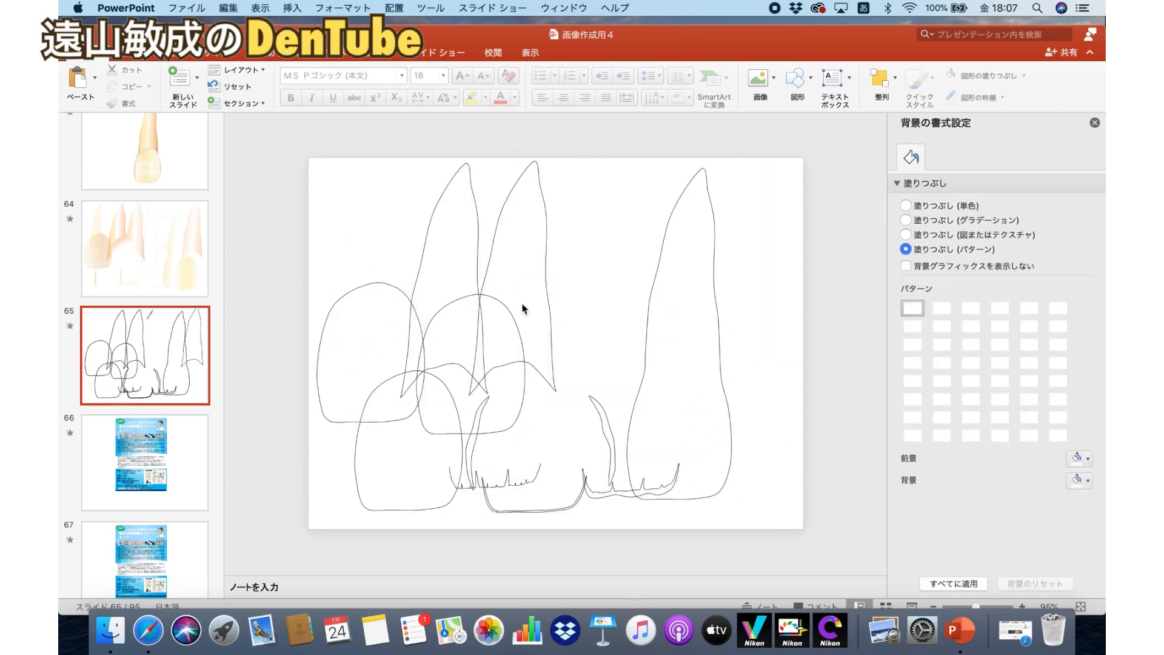
- Fill all of the separated shapes on the copied slide with solid black
click(373, 238)
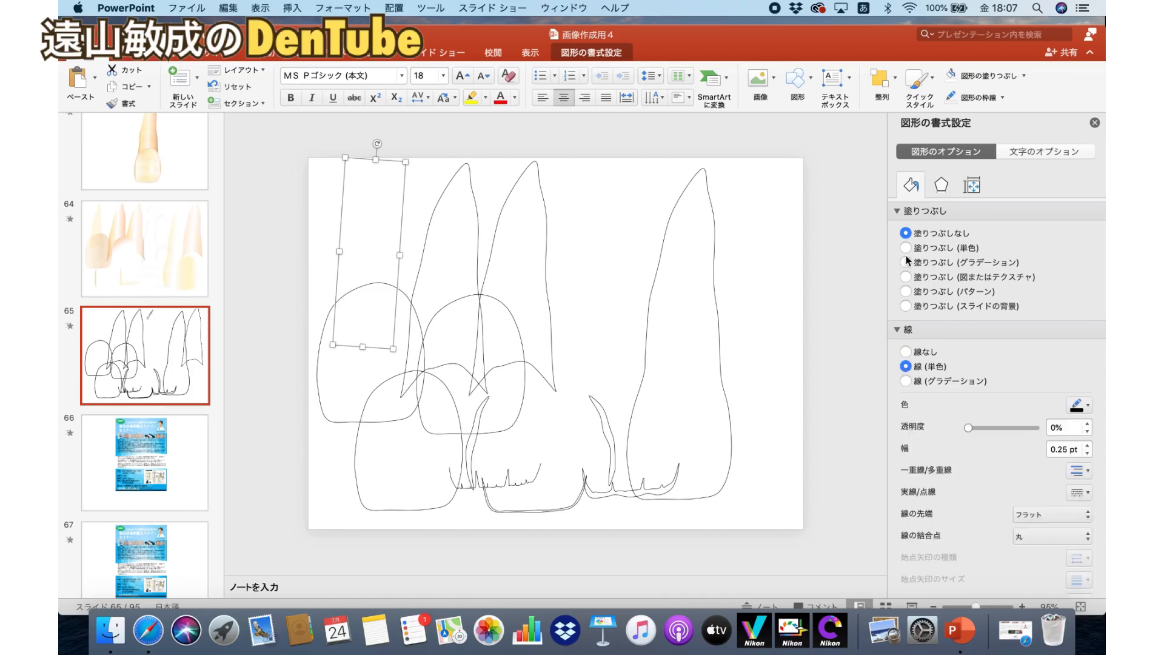
click(769, 442)
mouse_move(837, 546)
mouse_down()
mouse_move(307, 226)
mouse_move(304, 141)
mouse_up()
click(906, 247)
click(1079, 330)
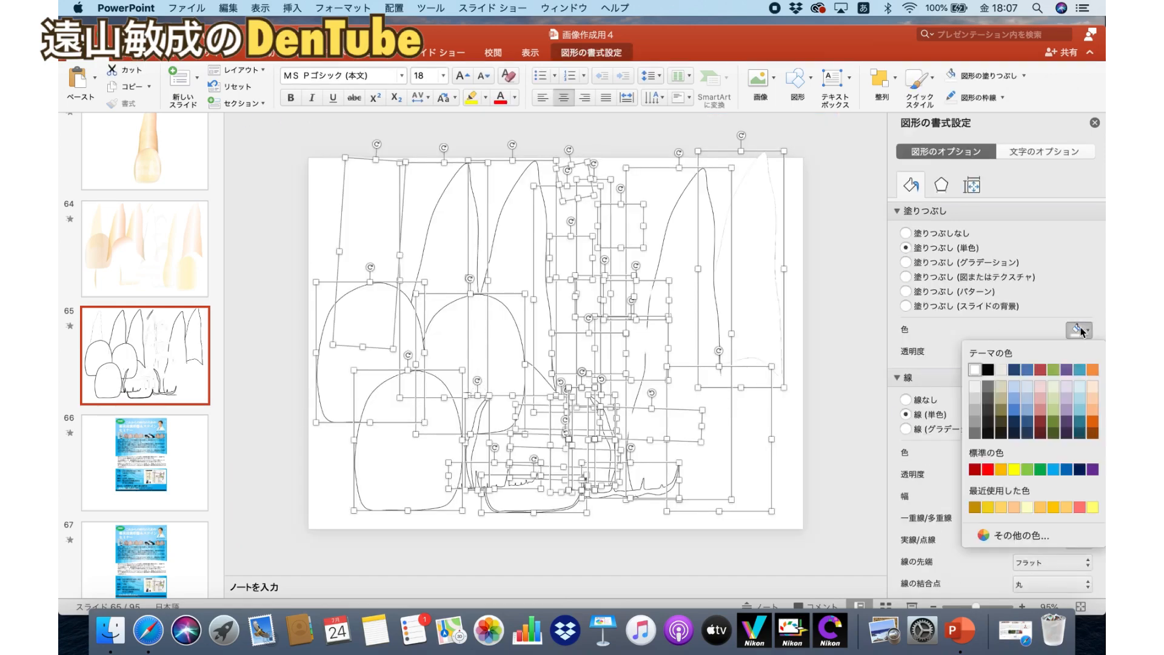
click(989, 370)
- Remove the soft edges from all of the black shapes
click(941, 187)
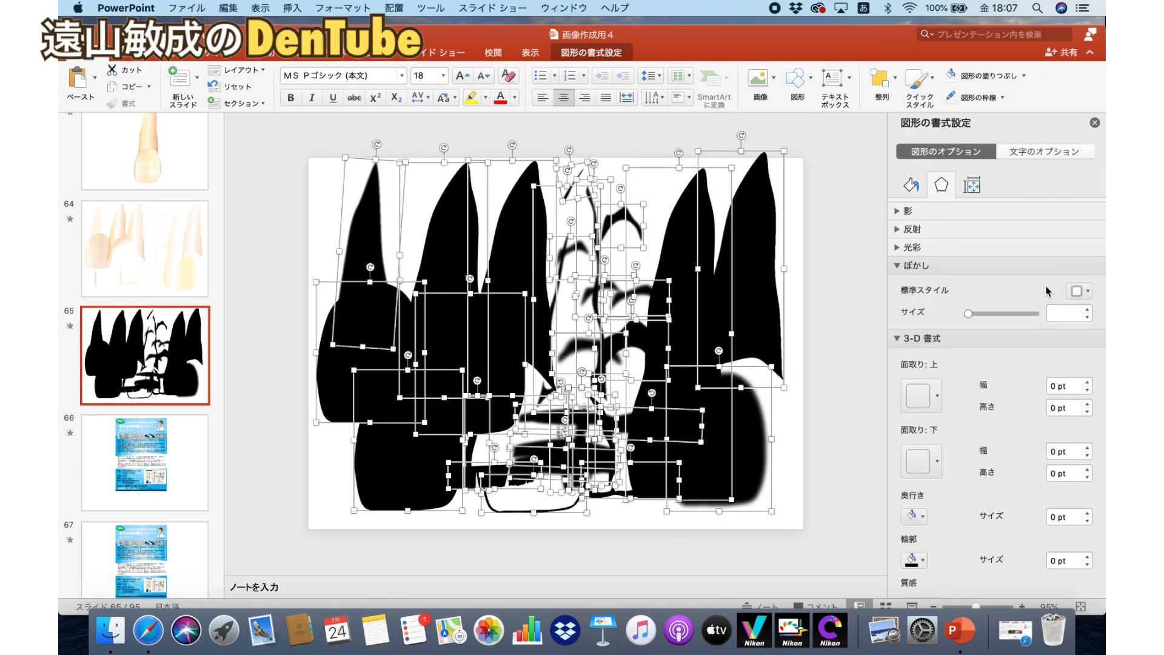
click(1080, 291)
click(987, 343)
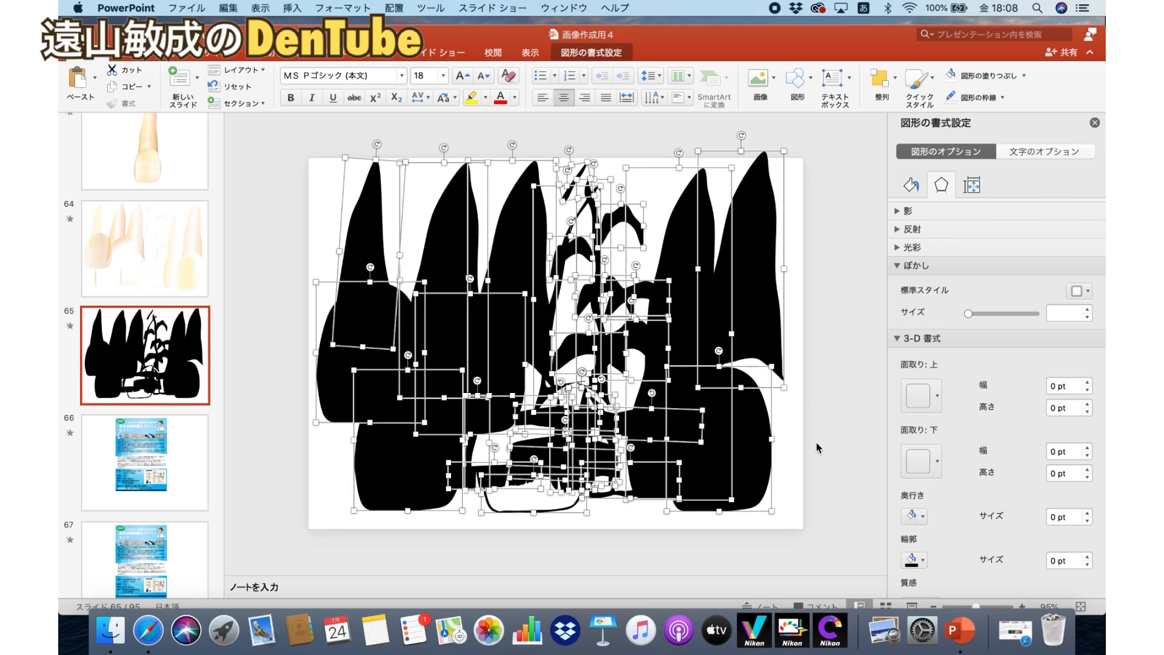
click(830, 506)
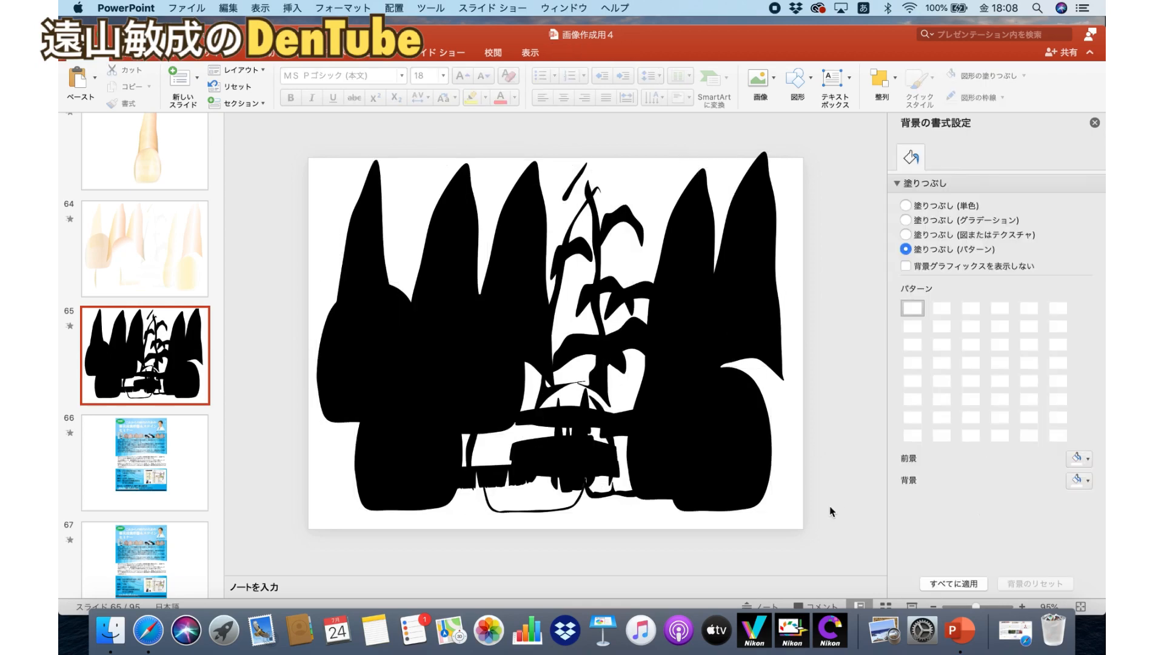
- Space the overlapping black crown, root and band silhouettes farther apart, and return to the finished tooth slide
click(779, 319)
drag(741, 454, 613, 494)
click(629, 236)
click(824, 431)
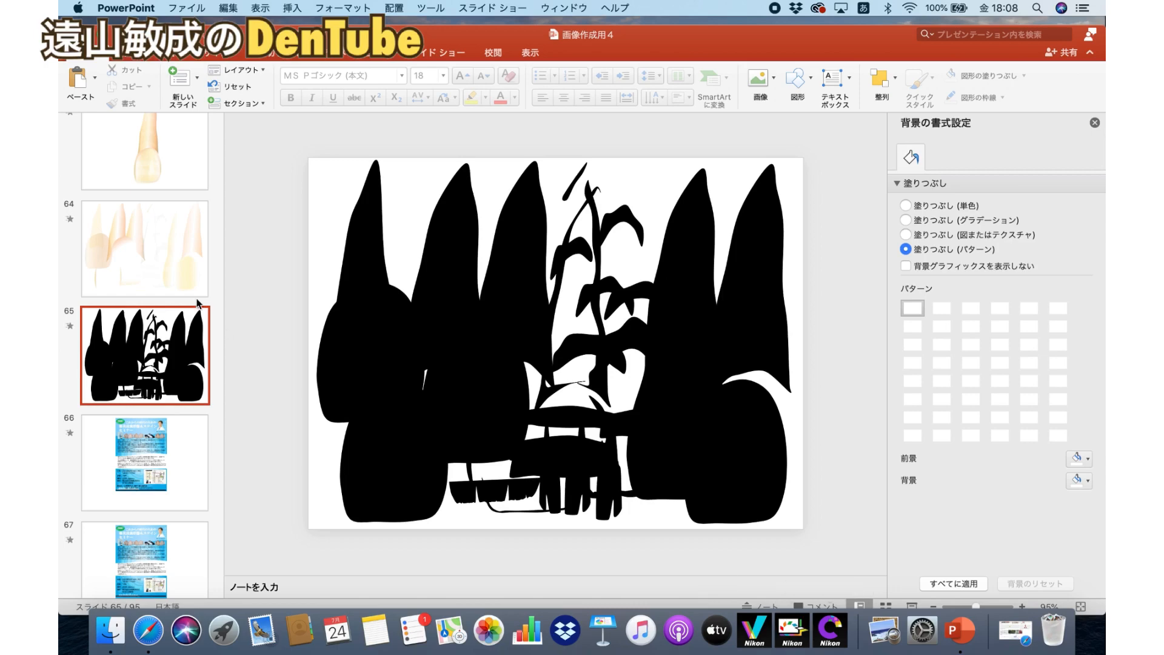
click(158, 271)
key(Up)
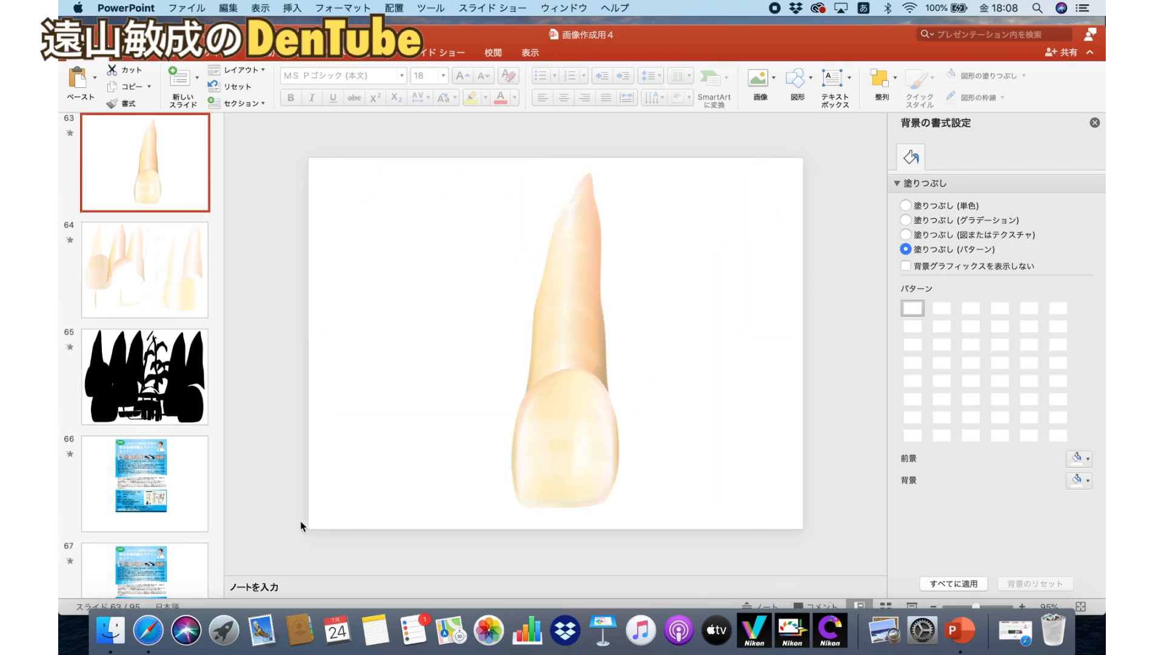